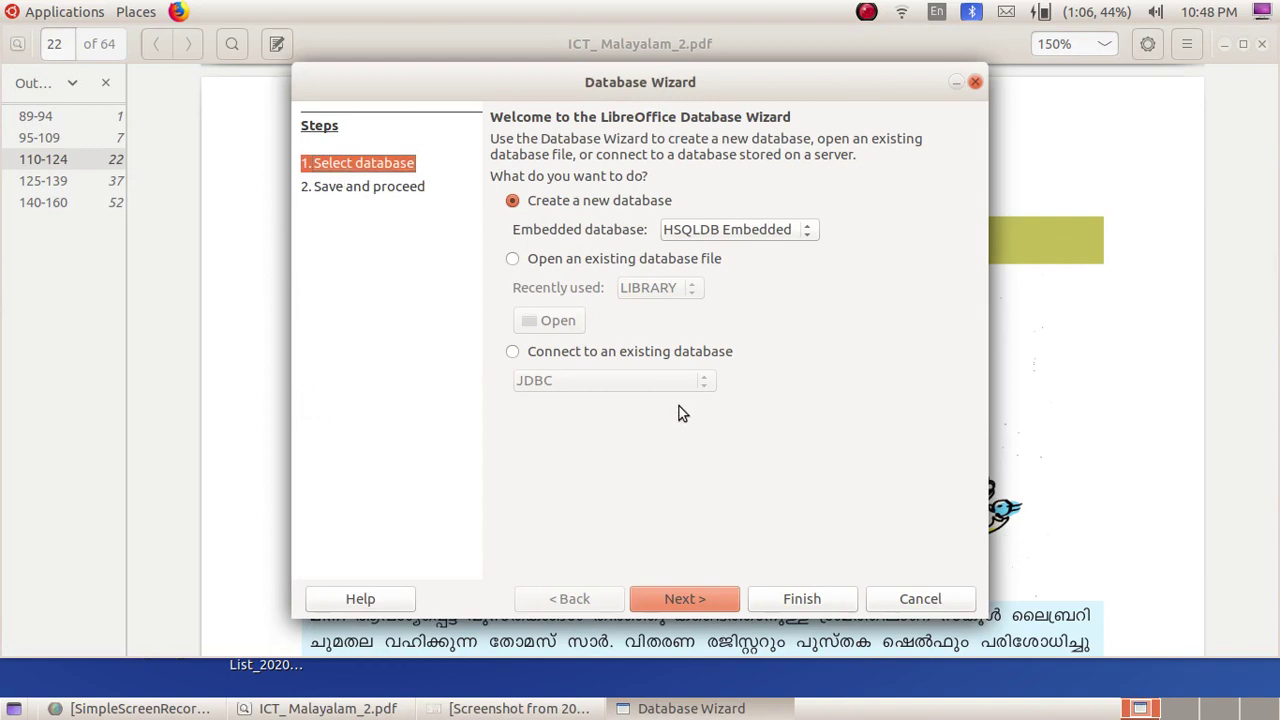
# Step: Create a new registered HSQLDB Embedded database and save it as LIBRARAY in the Students_Works_10/10F folder
pyautogui.click(678, 600)
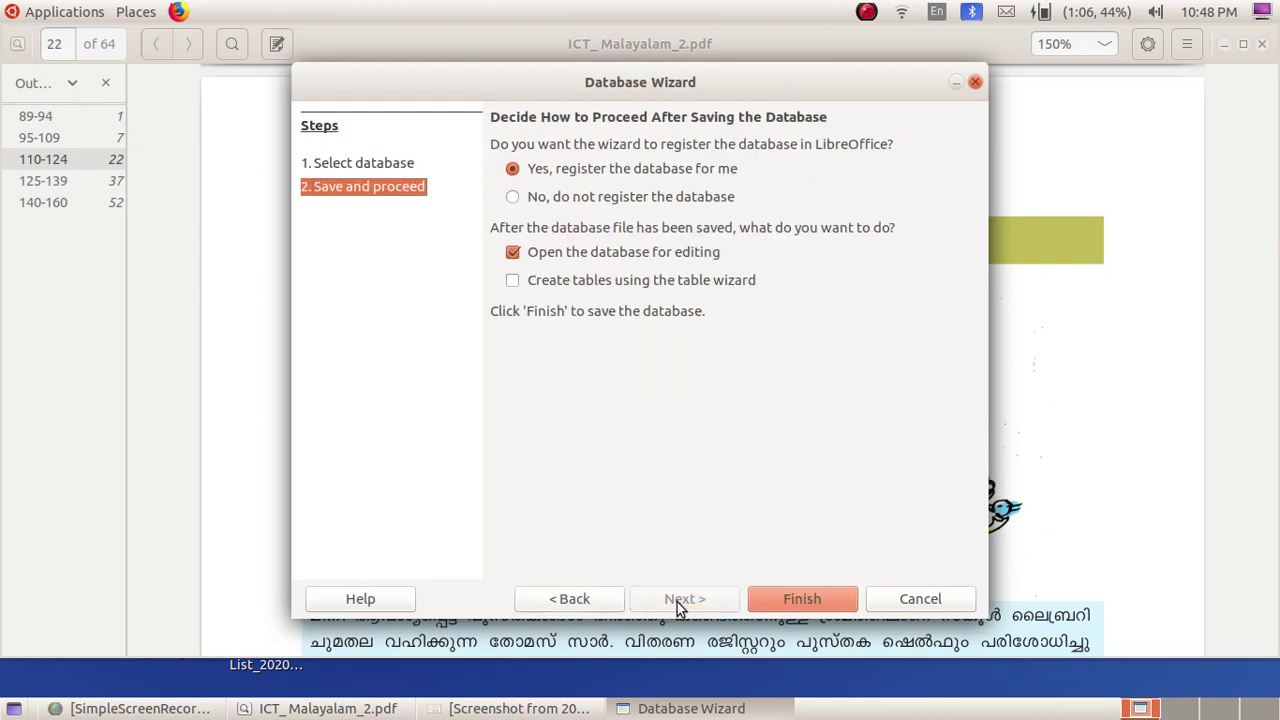
pyautogui.click(797, 600)
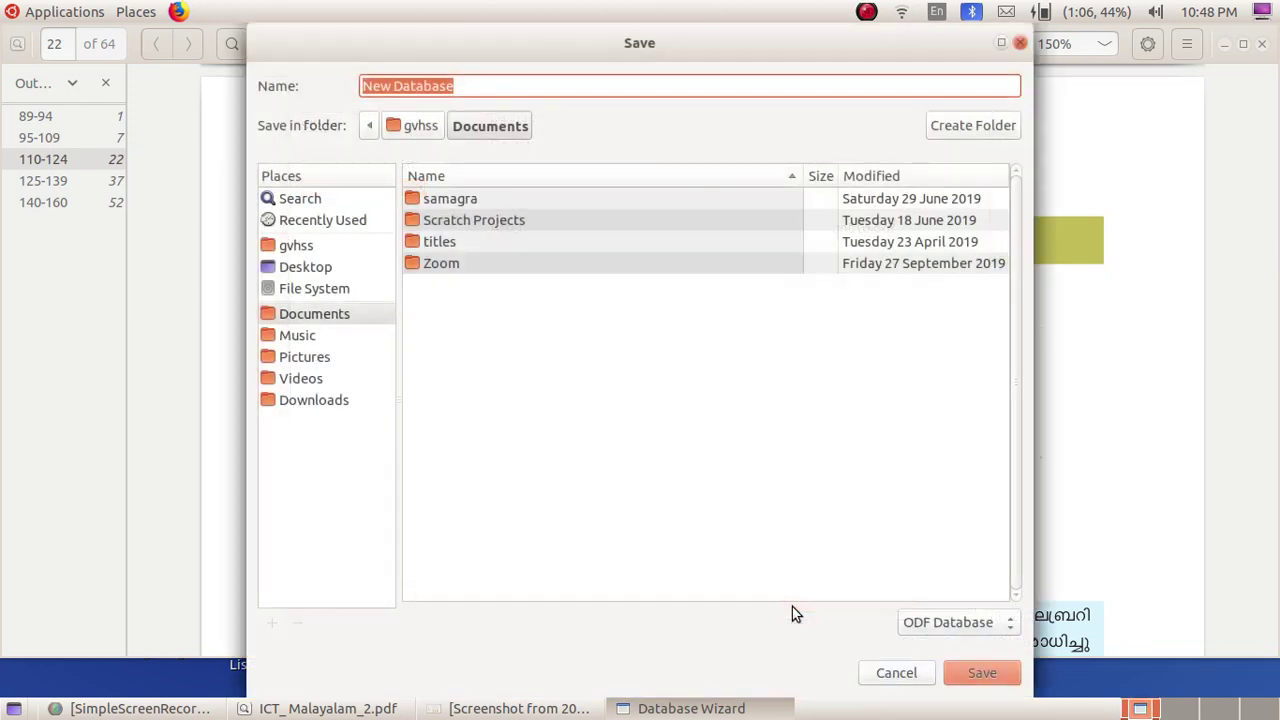
pyautogui.write('Li')
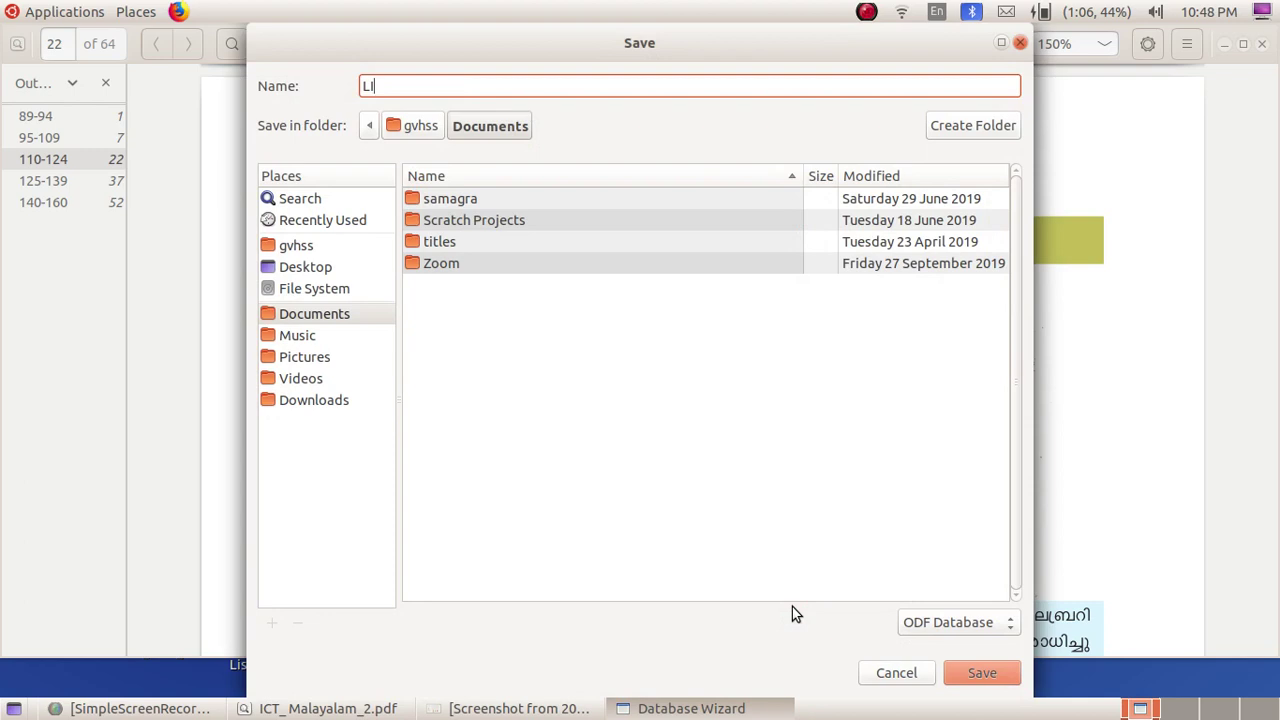
pyautogui.write('BRARAY')
pyautogui.click(337, 246)
pyautogui.scroll(-5, 601, 381)
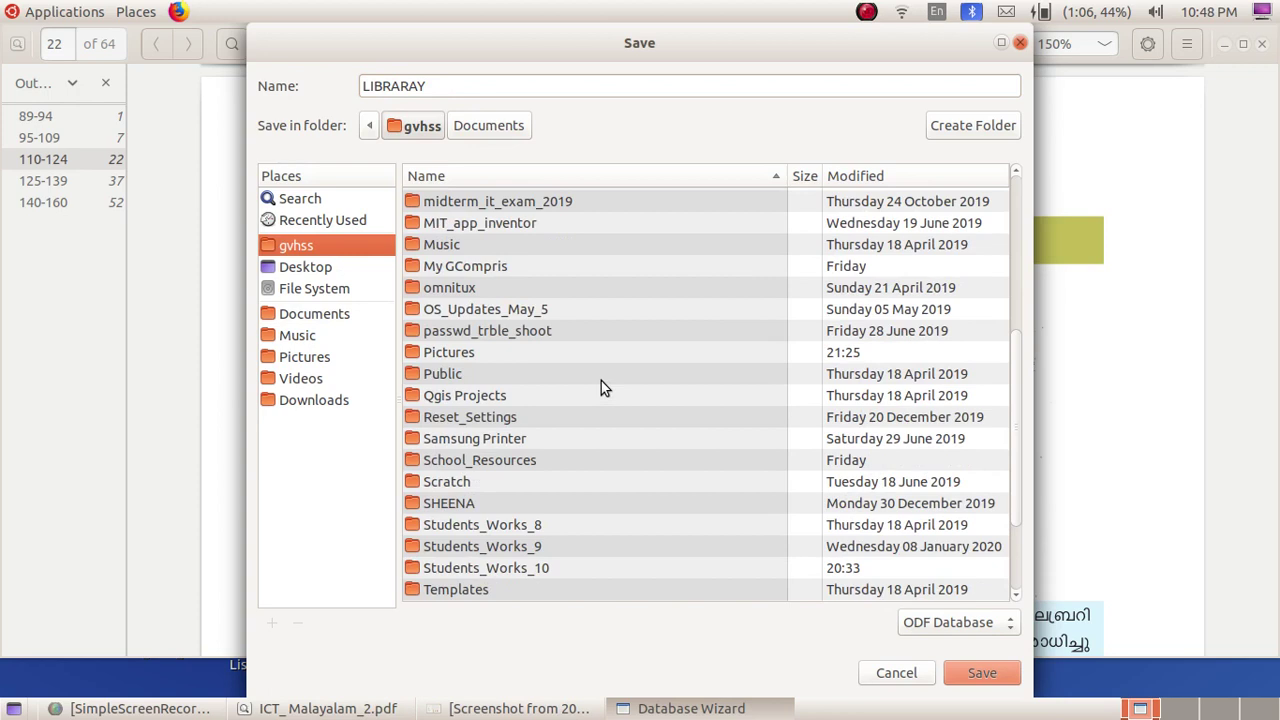
pyautogui.doubleClick(544, 566)
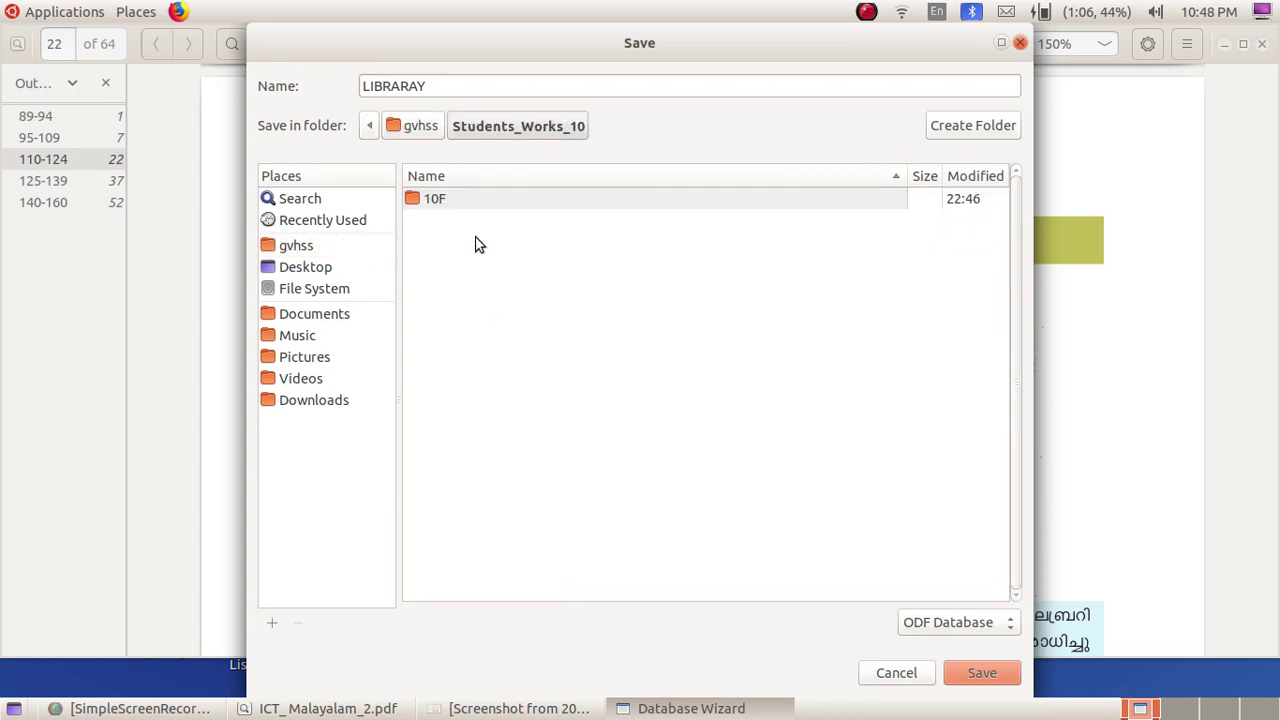
pyautogui.click(509, 198)
pyautogui.doubleClick(509, 198)
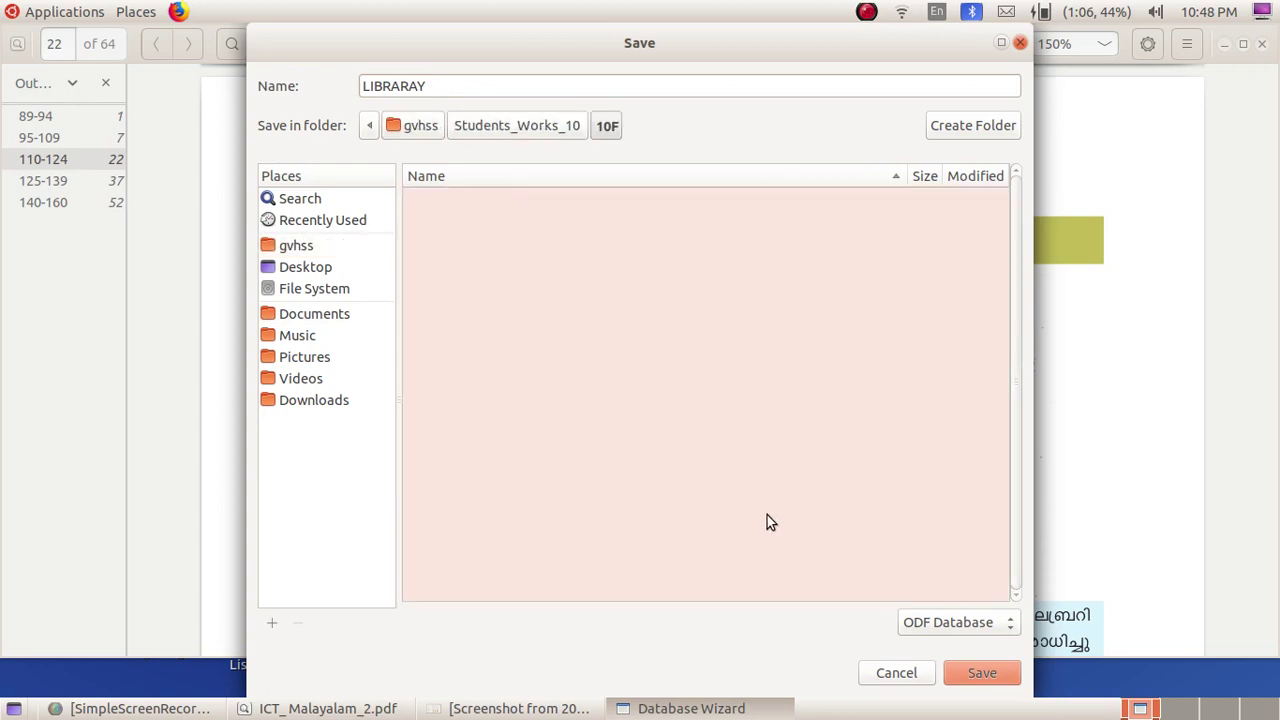
pyautogui.click(963, 676)
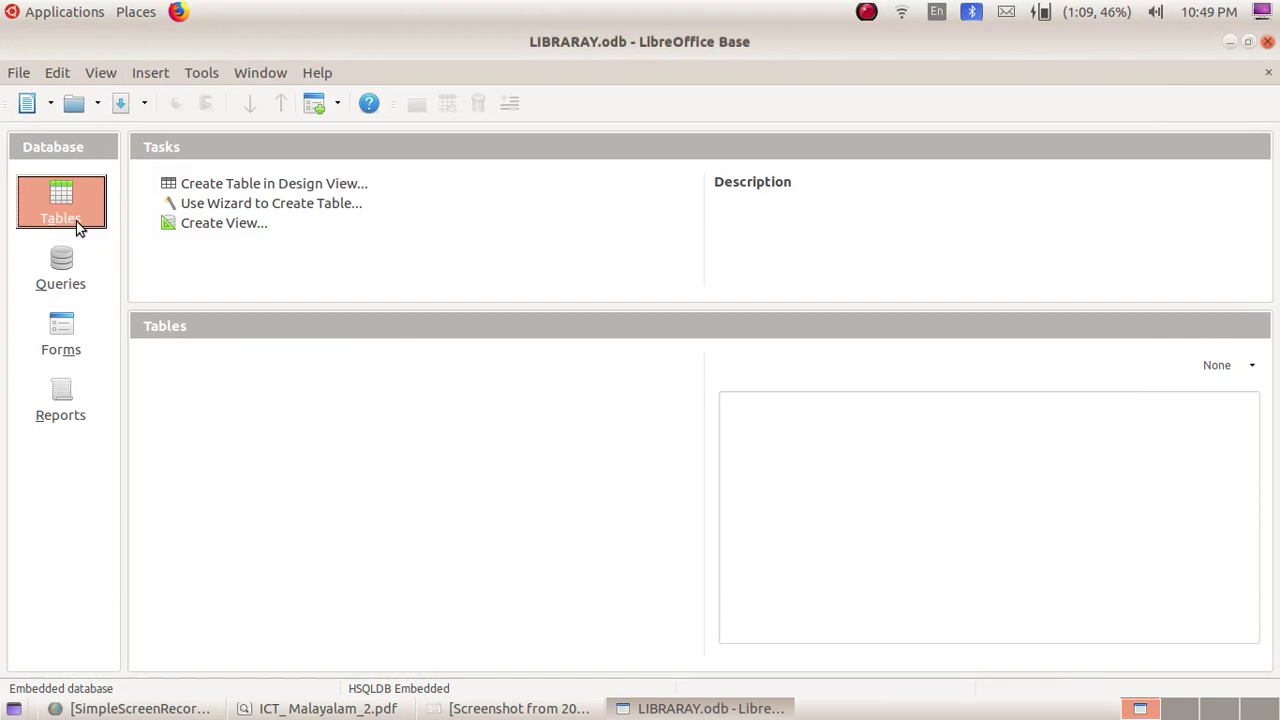
# Step: Start a new table in Design View and add a BOOK_NO field of type Number [NUMERIC]
pyautogui.click(243, 187)
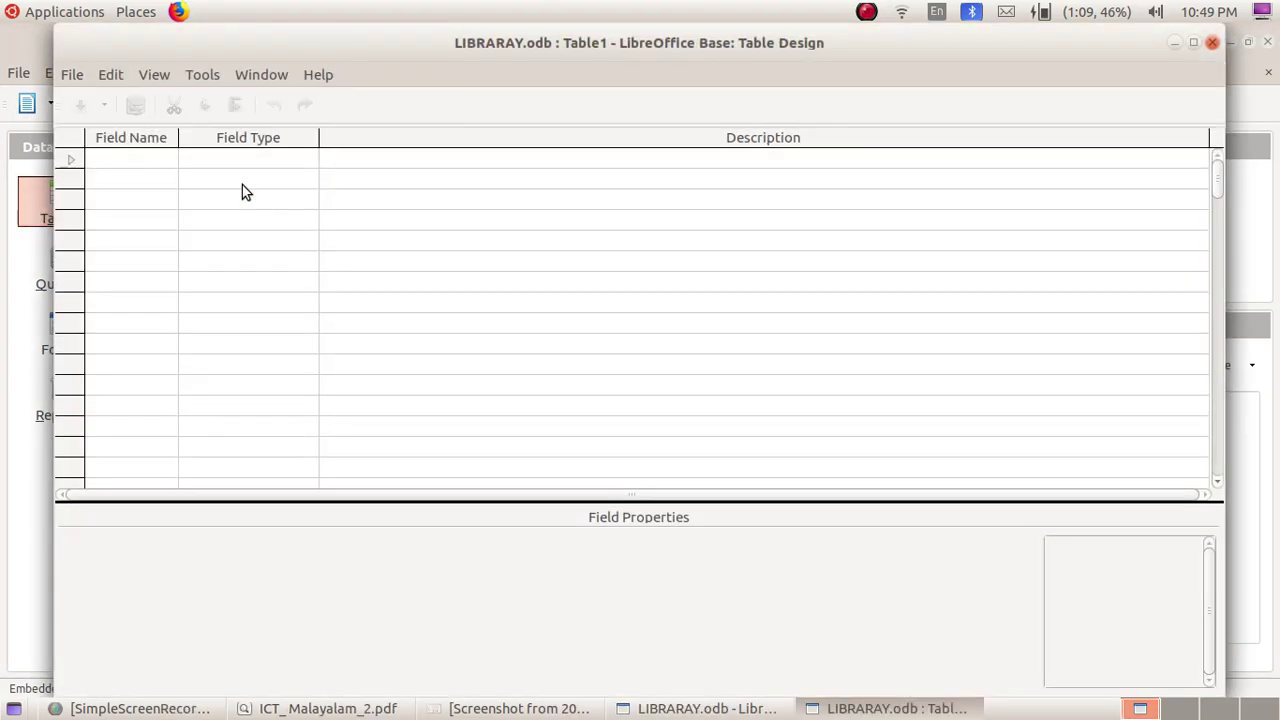
pyautogui.click(152, 160)
pyautogui.write('BOOK')
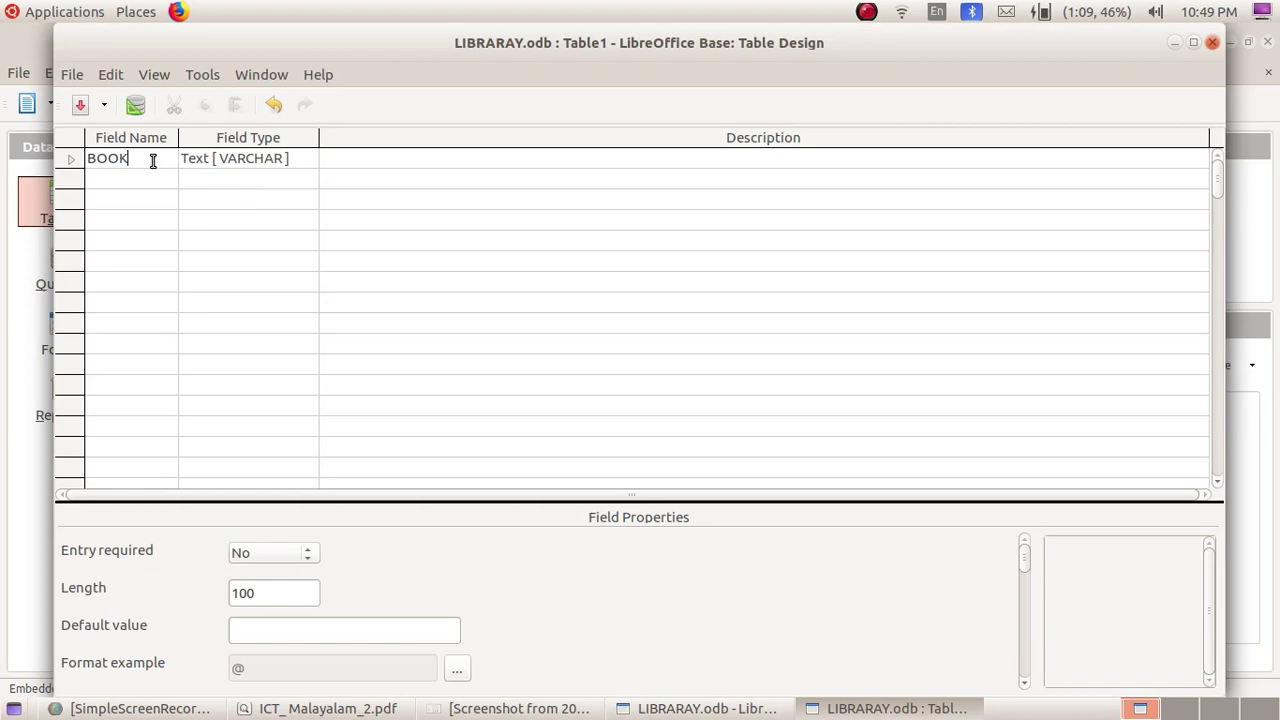
pyautogui.write('_NO')
pyautogui.press('Tab')
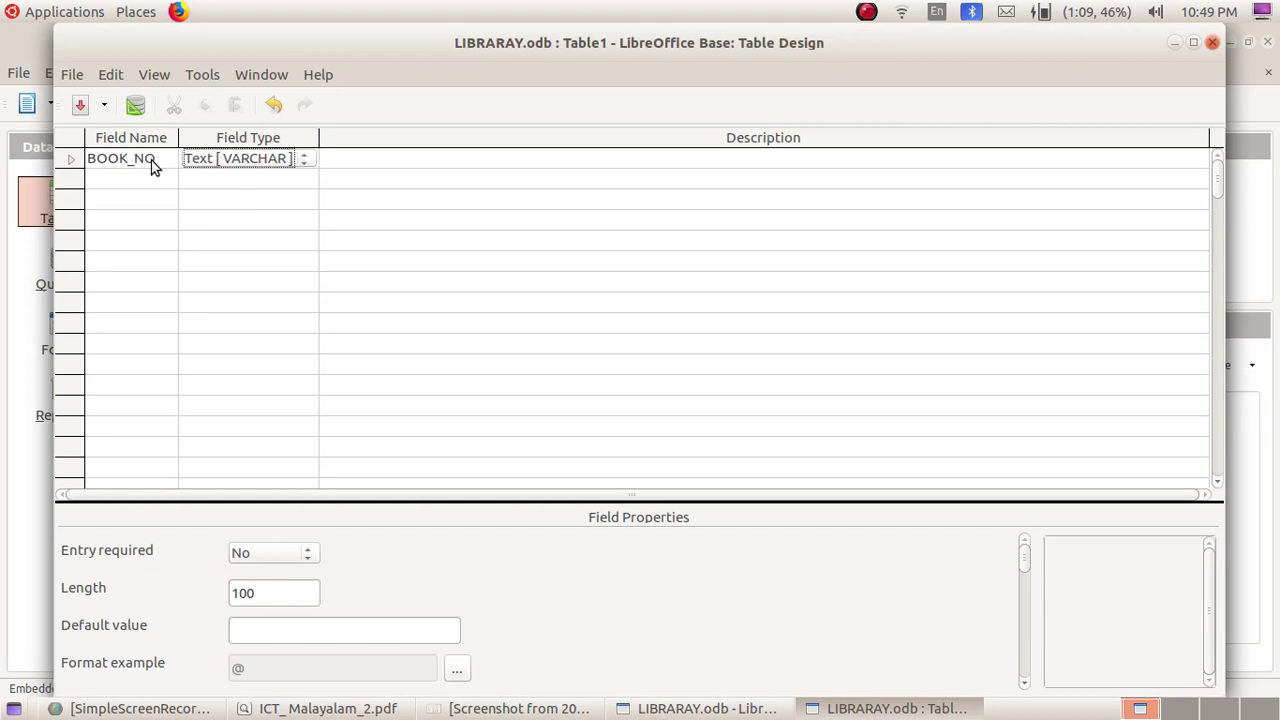
pyautogui.click(299, 161)
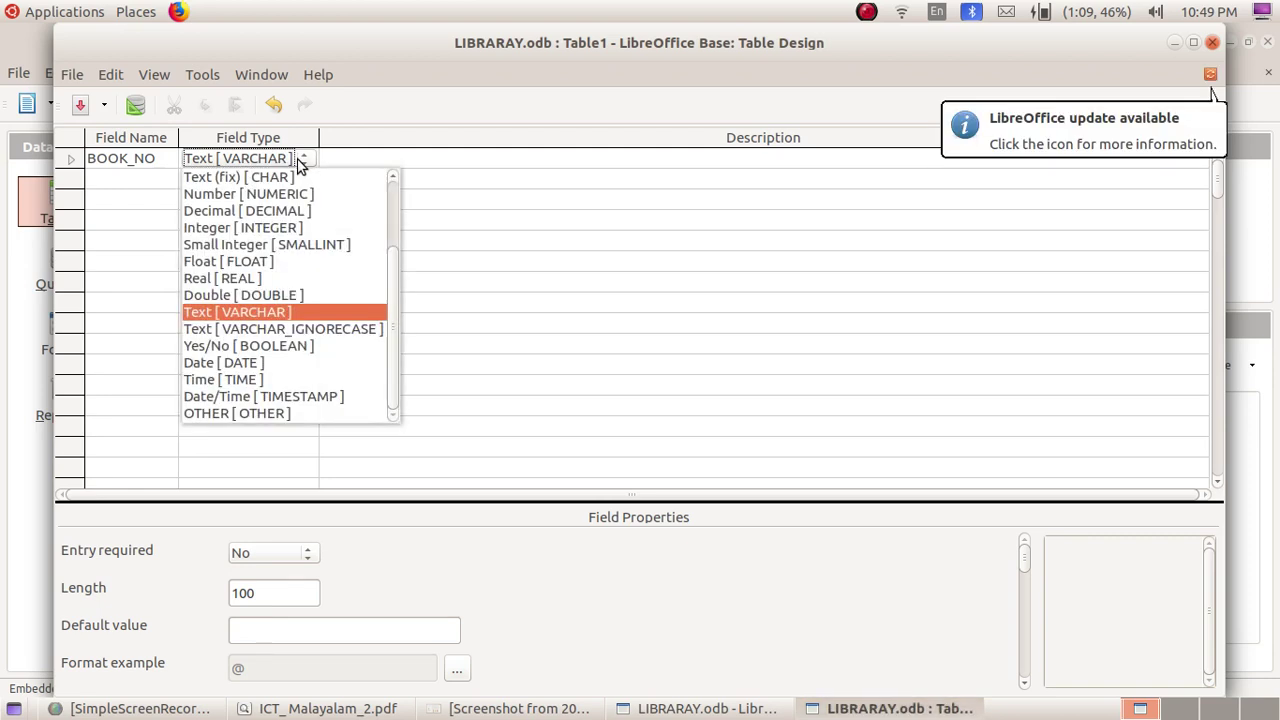
pyautogui.click(298, 198)
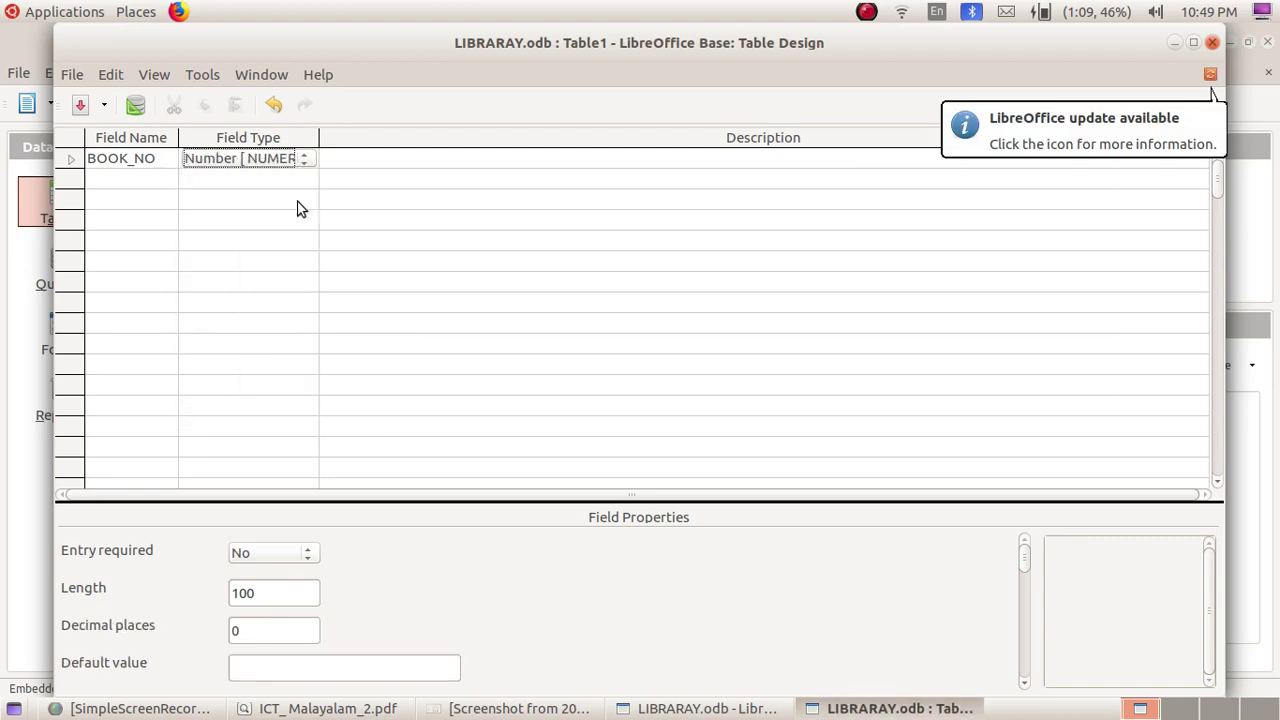
pyautogui.press('Tab')
pyautogui.press('Tab')
# Step: Add a second field named BOOK_NAME with the type Text [VARCHAR]
pyautogui.write('BO')
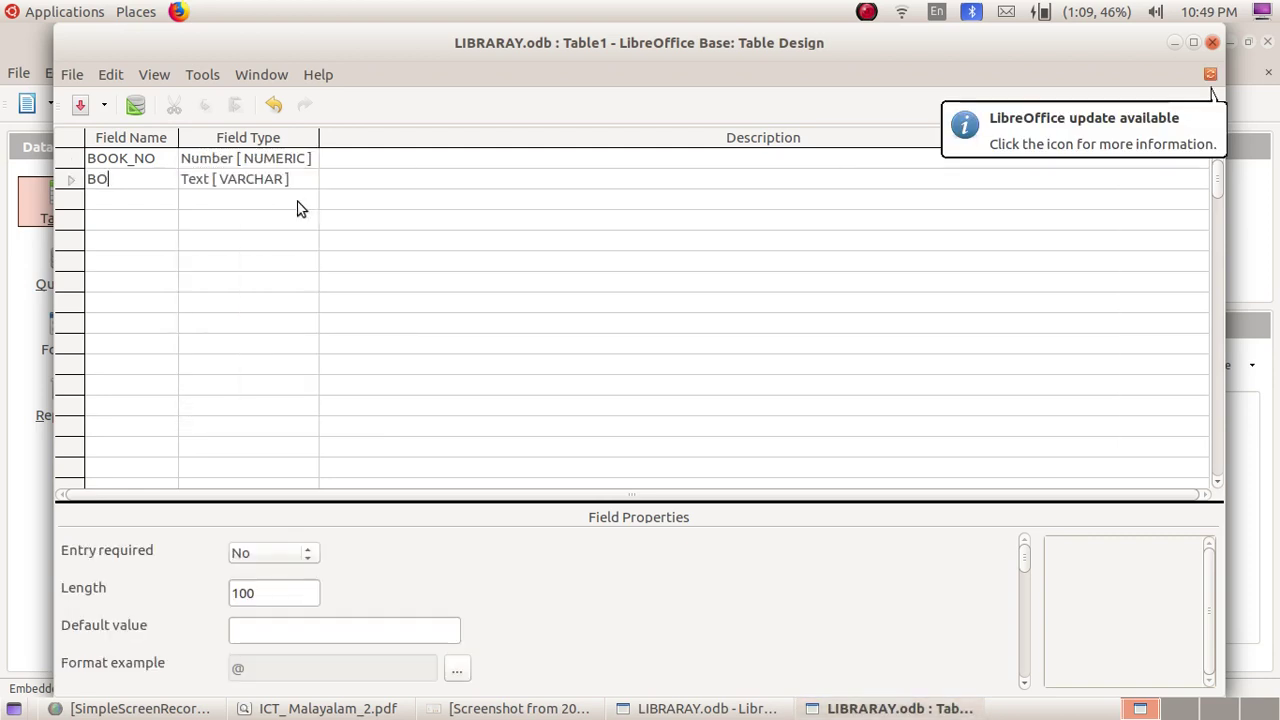
pyautogui.write('OK')
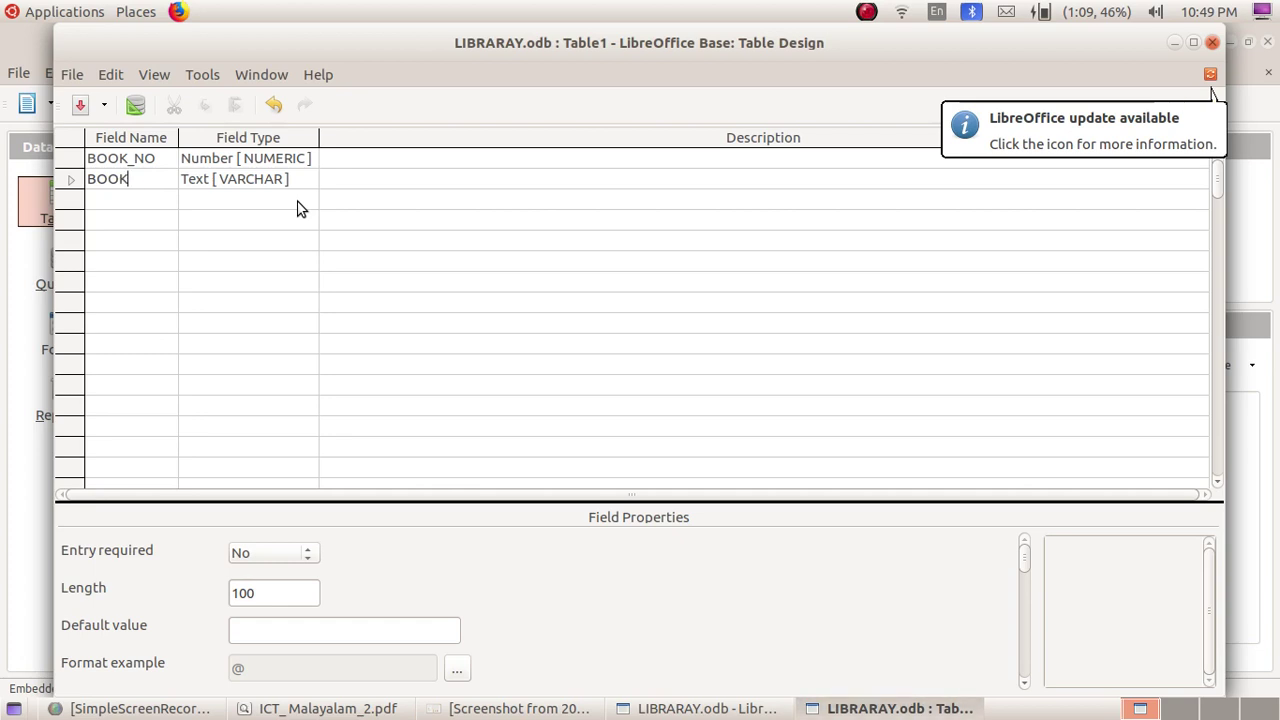
pyautogui.write('_NAM')
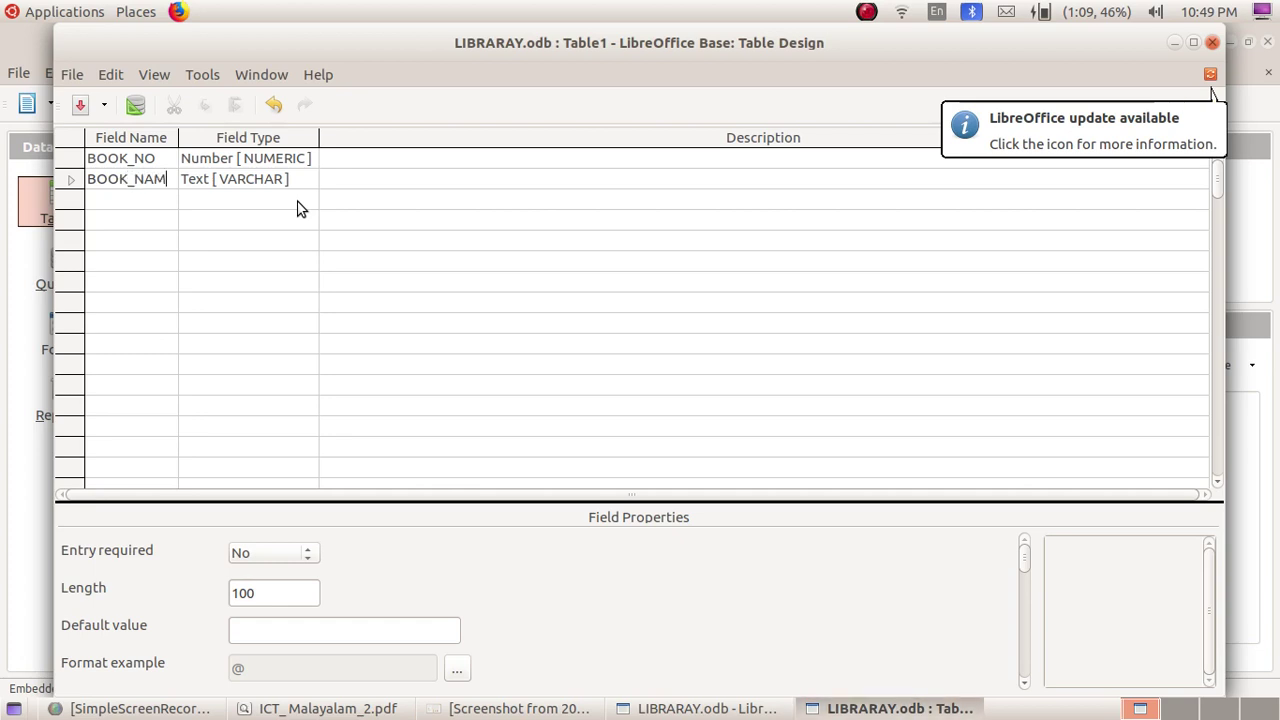
pyautogui.write('E')
pyautogui.press('Tab')
pyautogui.press('Tab')
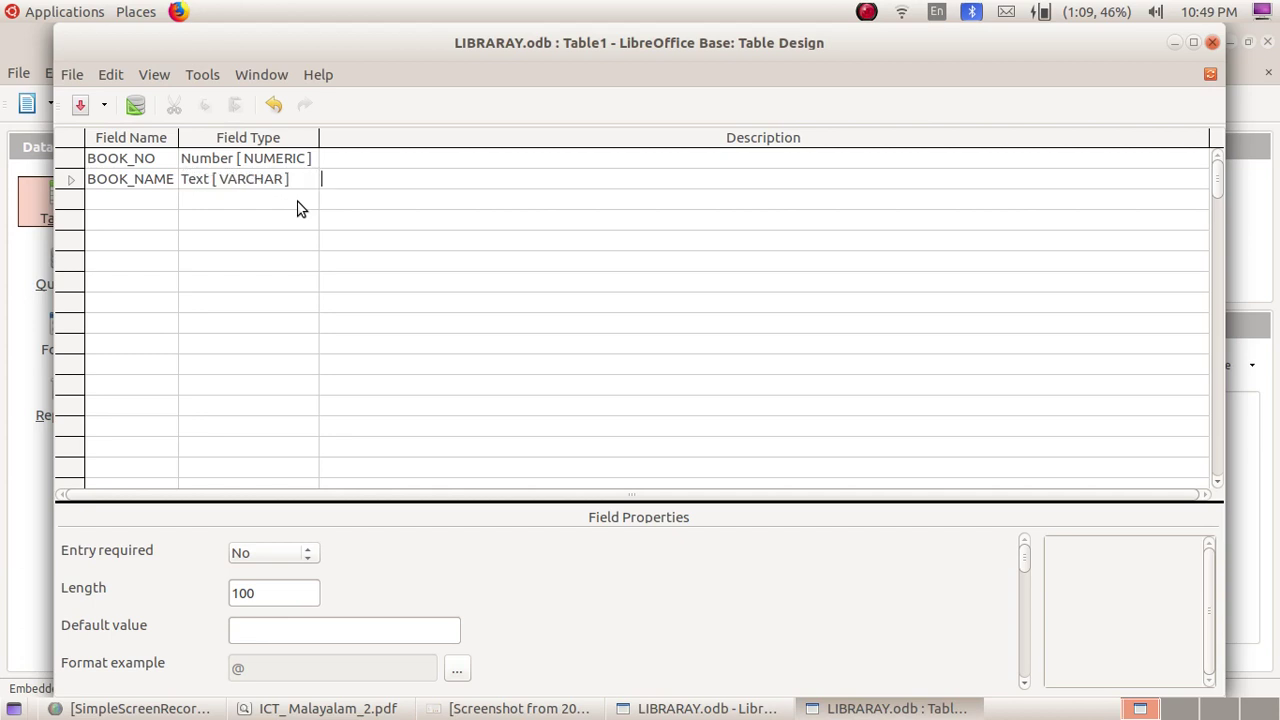
pyautogui.press('Tab')
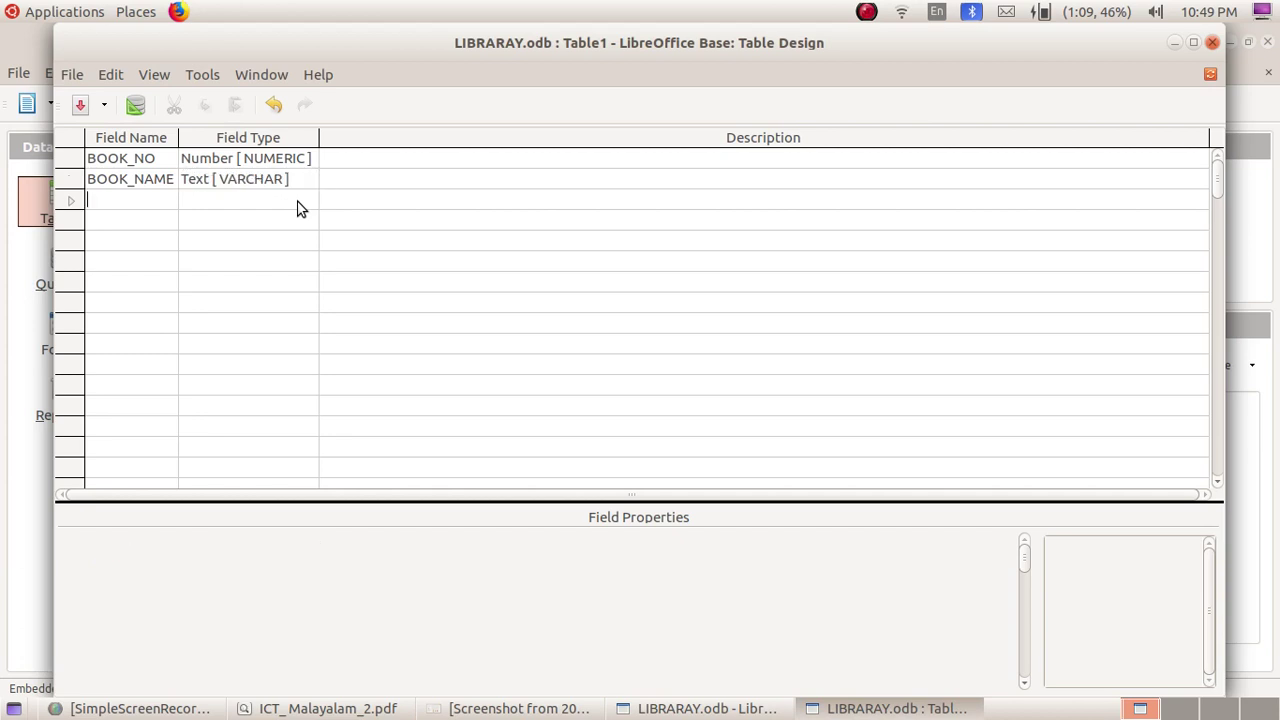
# Step: Add a third field named BOOK_PRICE and set its type to Decimal [DECIMAL]
pyautogui.write('BOOK')
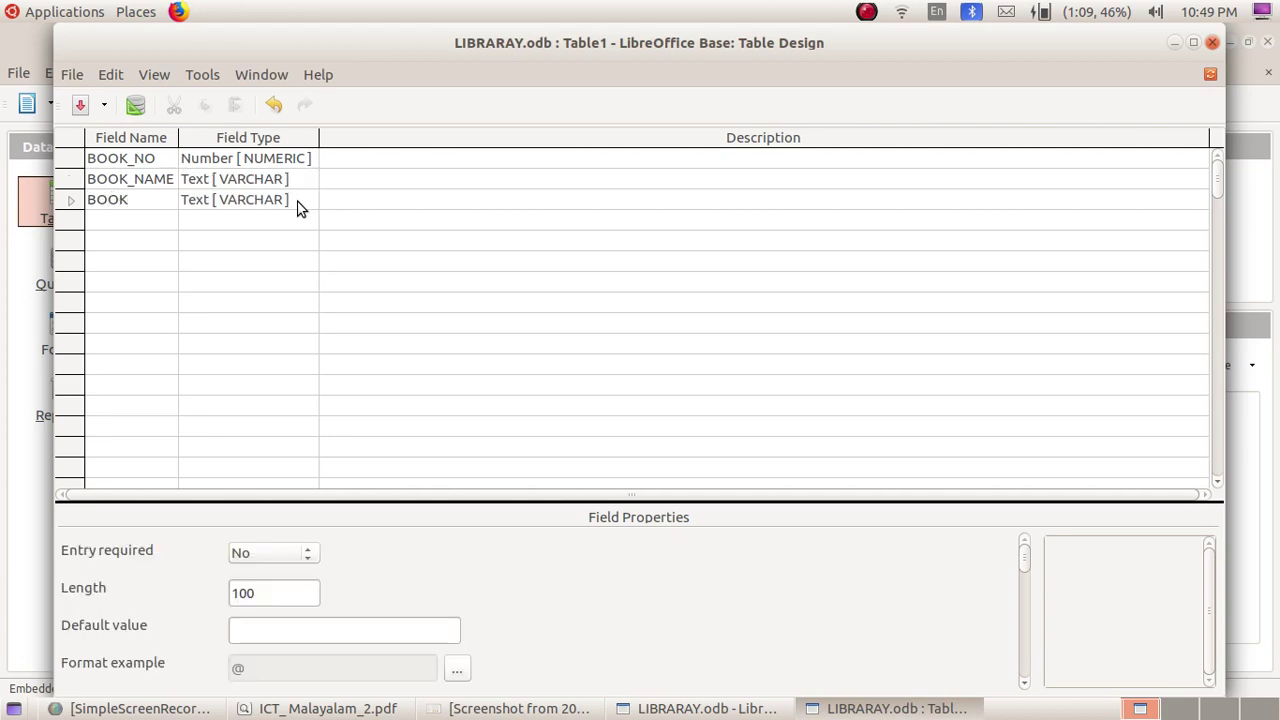
pyautogui.write('_PRICE')
pyautogui.click(297, 206)
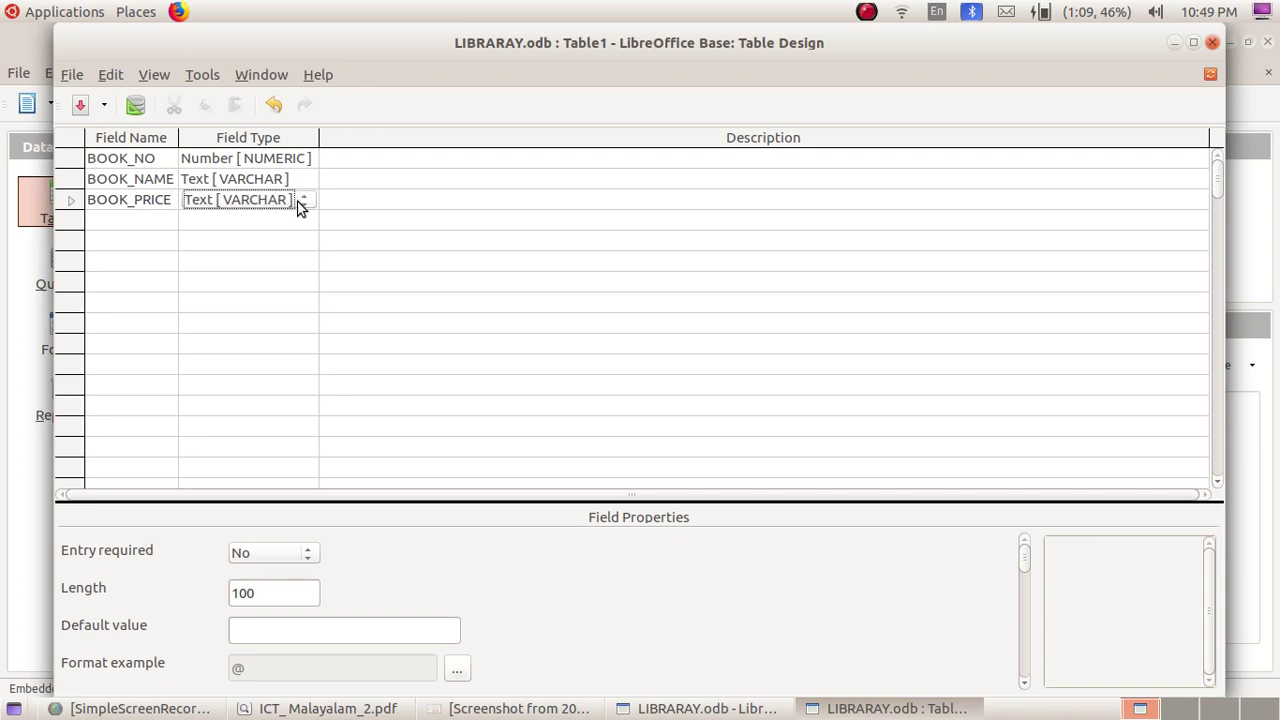
pyautogui.click(303, 201)
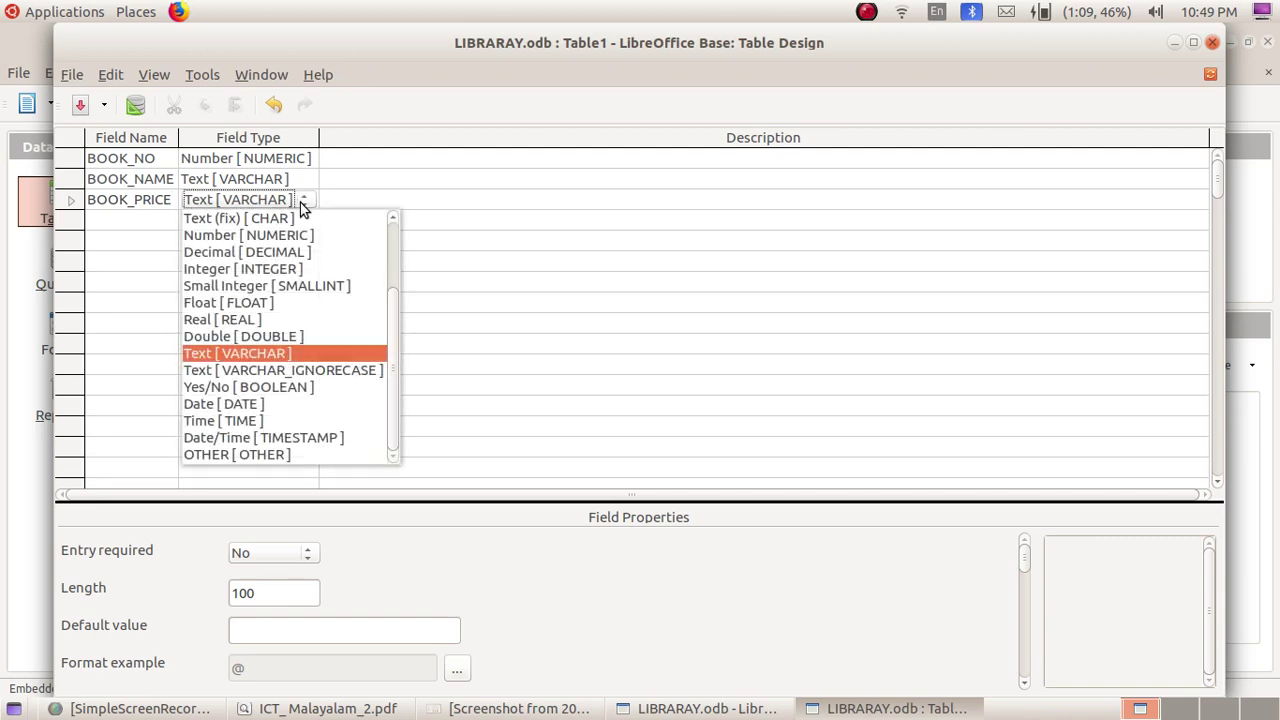
pyautogui.click(295, 252)
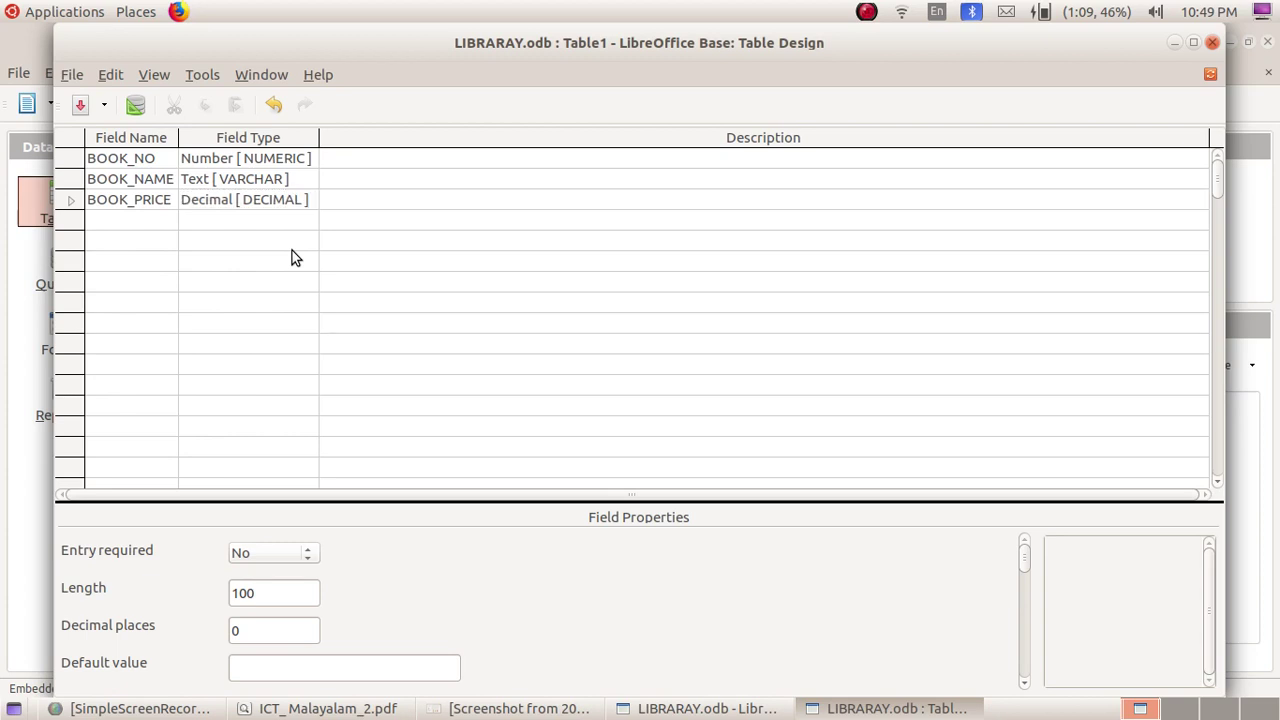
pyautogui.press('Tab')
pyautogui.press('Tab')
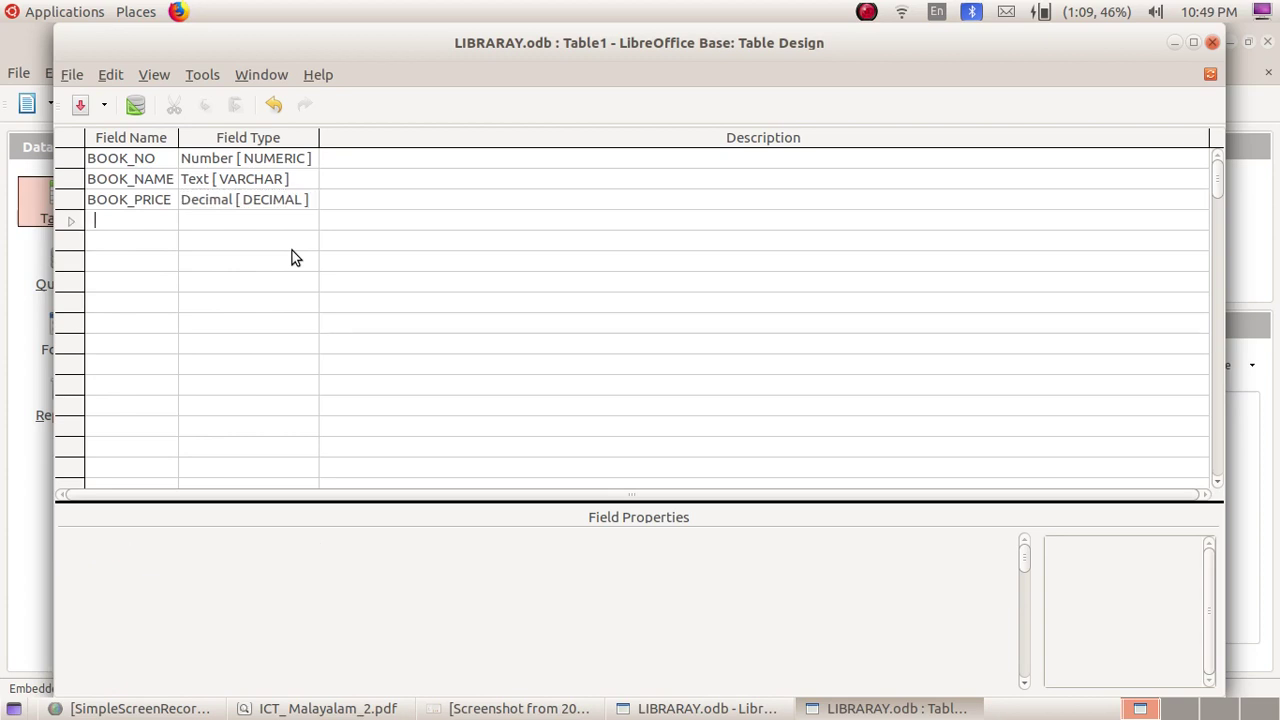
pyautogui.write('author')
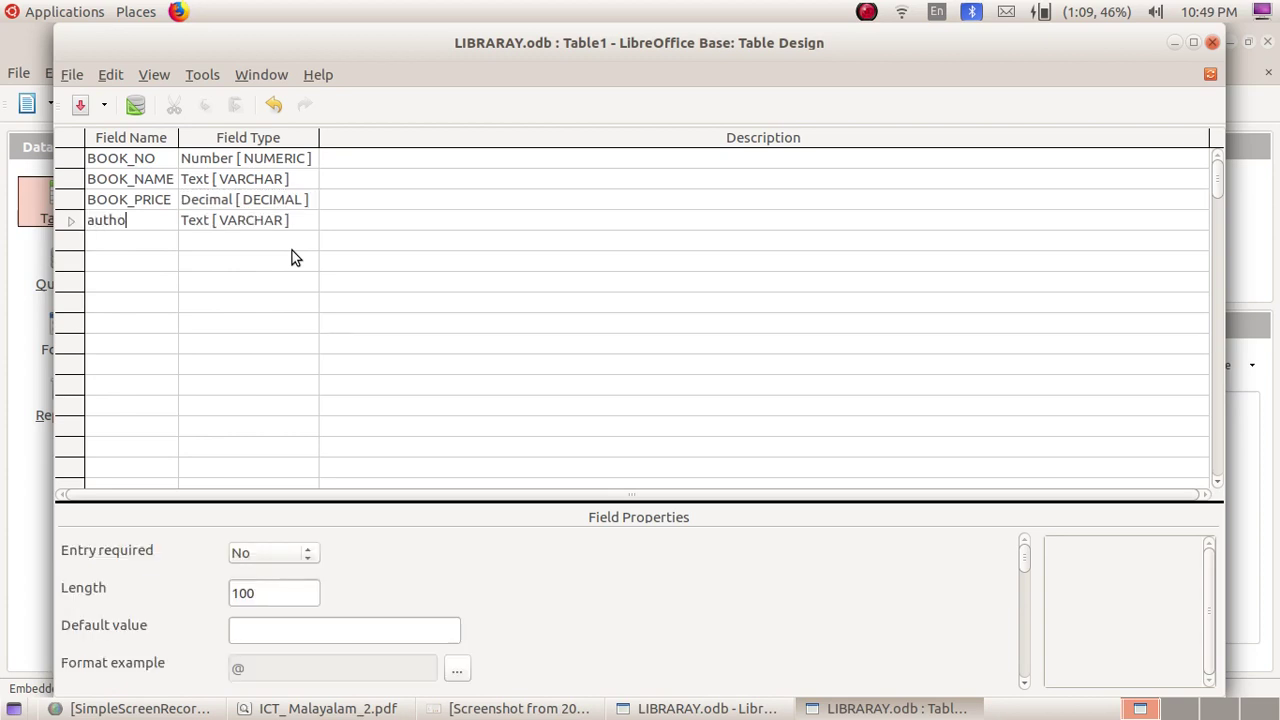
pyautogui.press('BackSpace')
pyautogui.press('BackSpace')
pyautogui.press('BackSpace')
pyautogui.press('BackSpace')
pyautogui.press('BackSpace')
pyautogui.press('BackSpace')
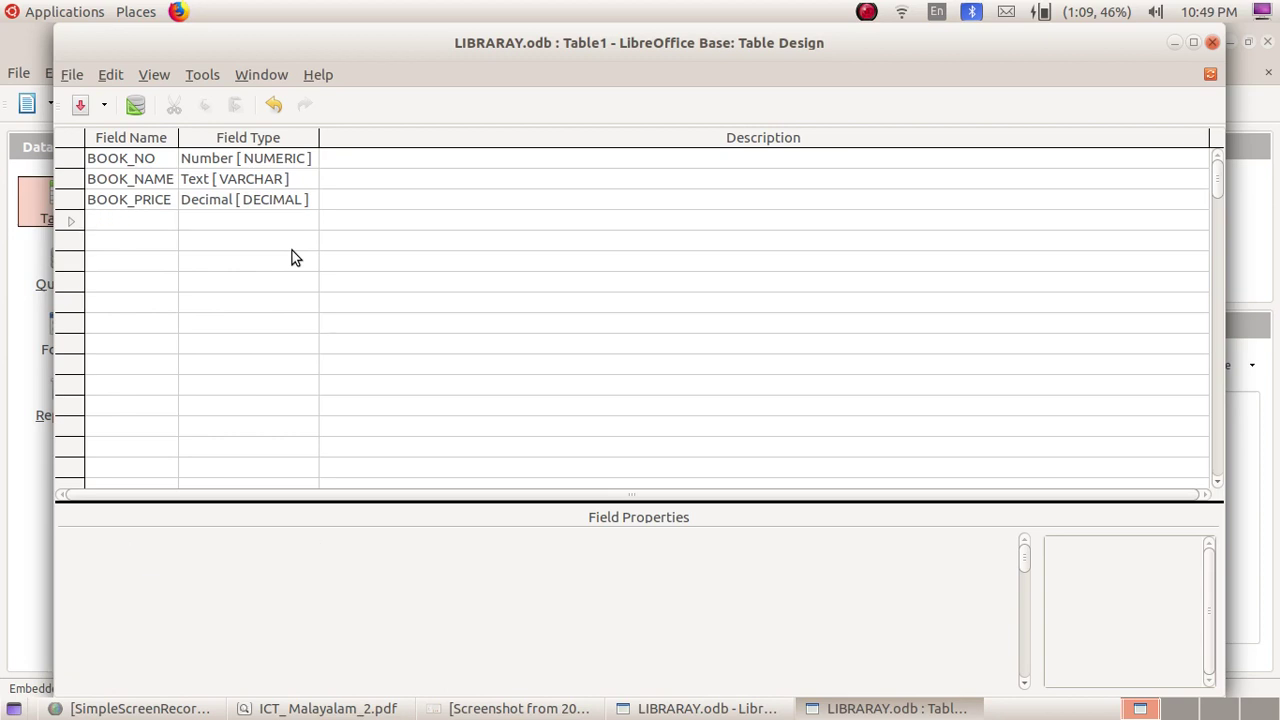
# Step: Add a fourth field named AUTHOR in capitals with the type Text [VARCHAR]
pyautogui.write('AUTHOR')
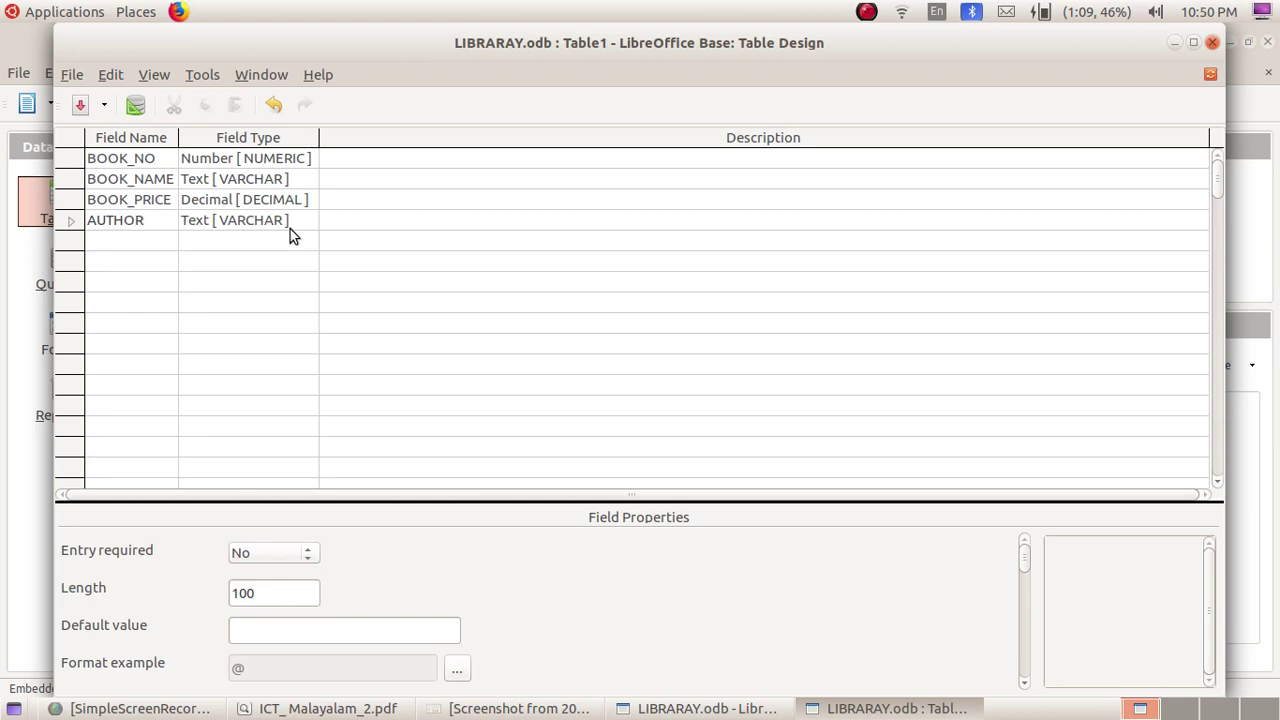
pyautogui.click(290, 229)
pyautogui.press('Tab')
pyautogui.press('Tab')
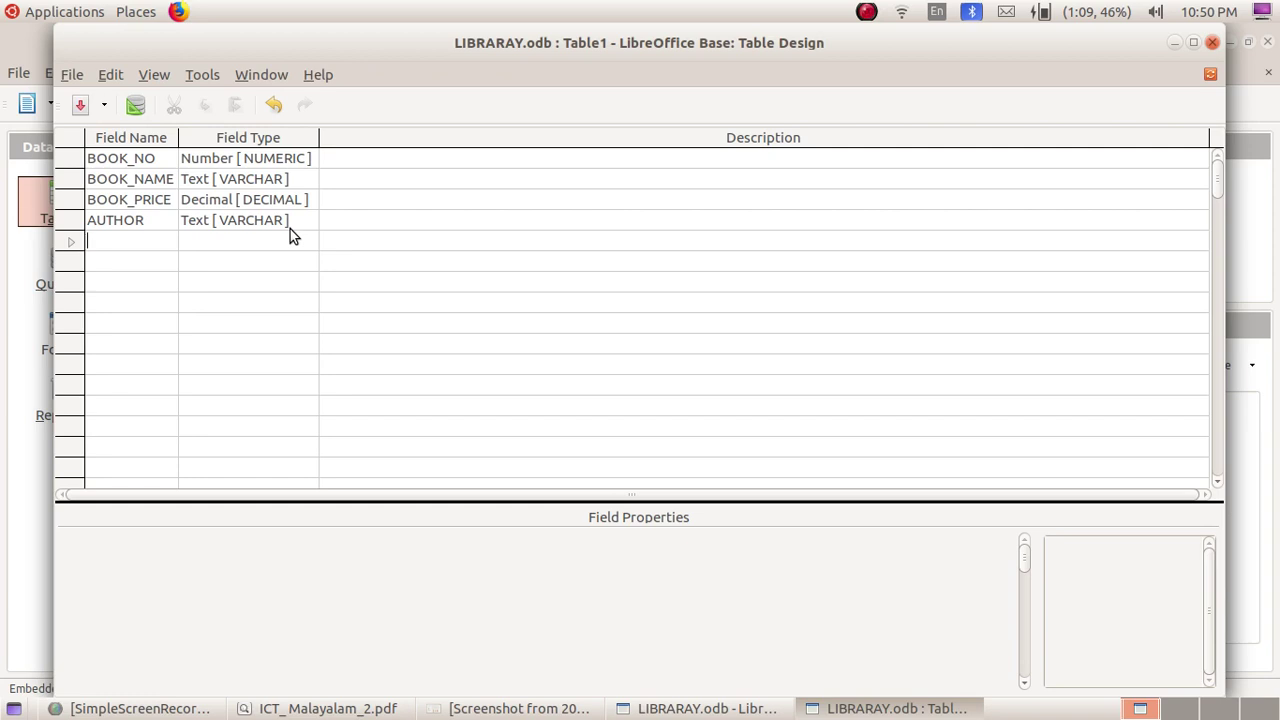
# Step: Add a fifth field named DATE and set its type to Date [DATE]
pyautogui.write('DATE')
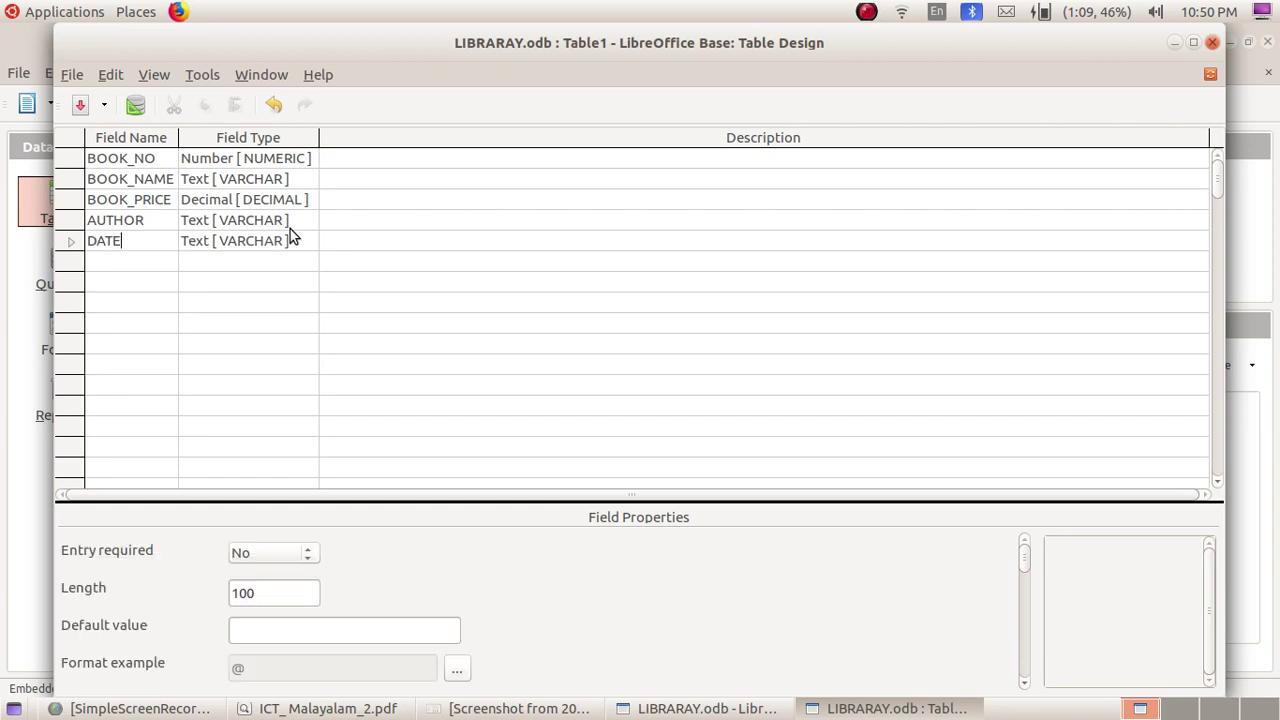
pyautogui.press('Tab')
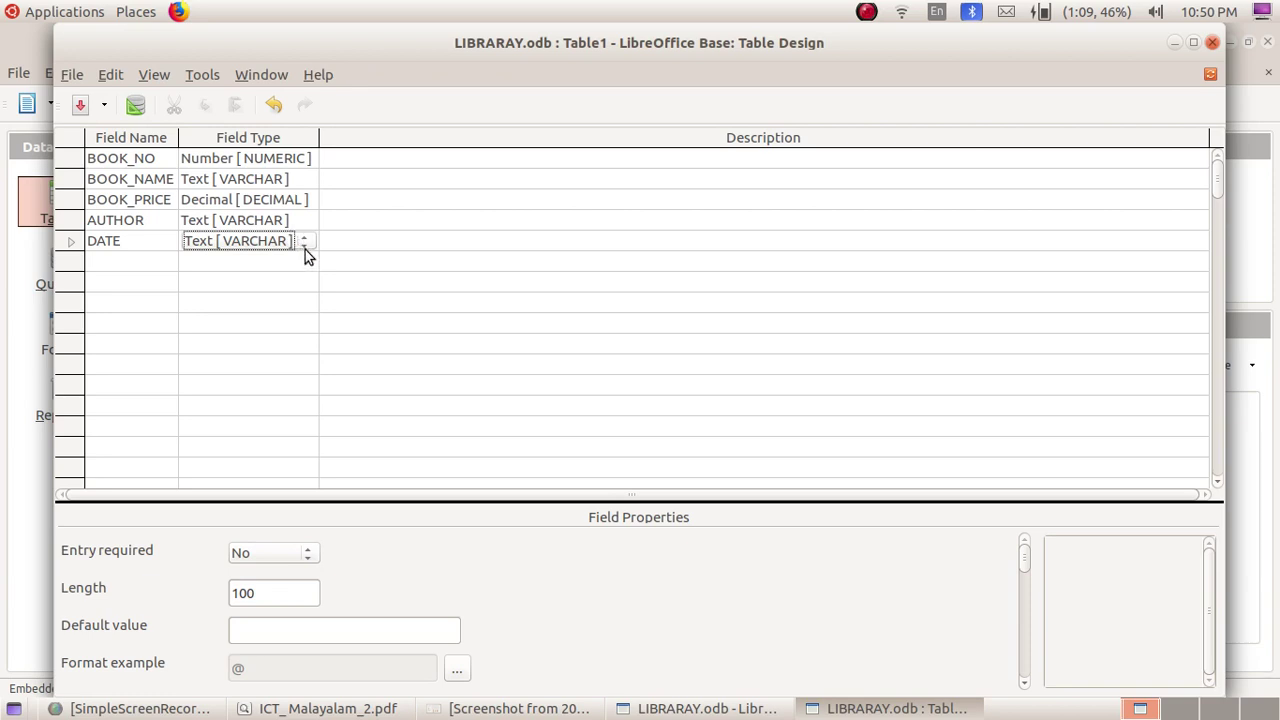
pyautogui.click(305, 249)
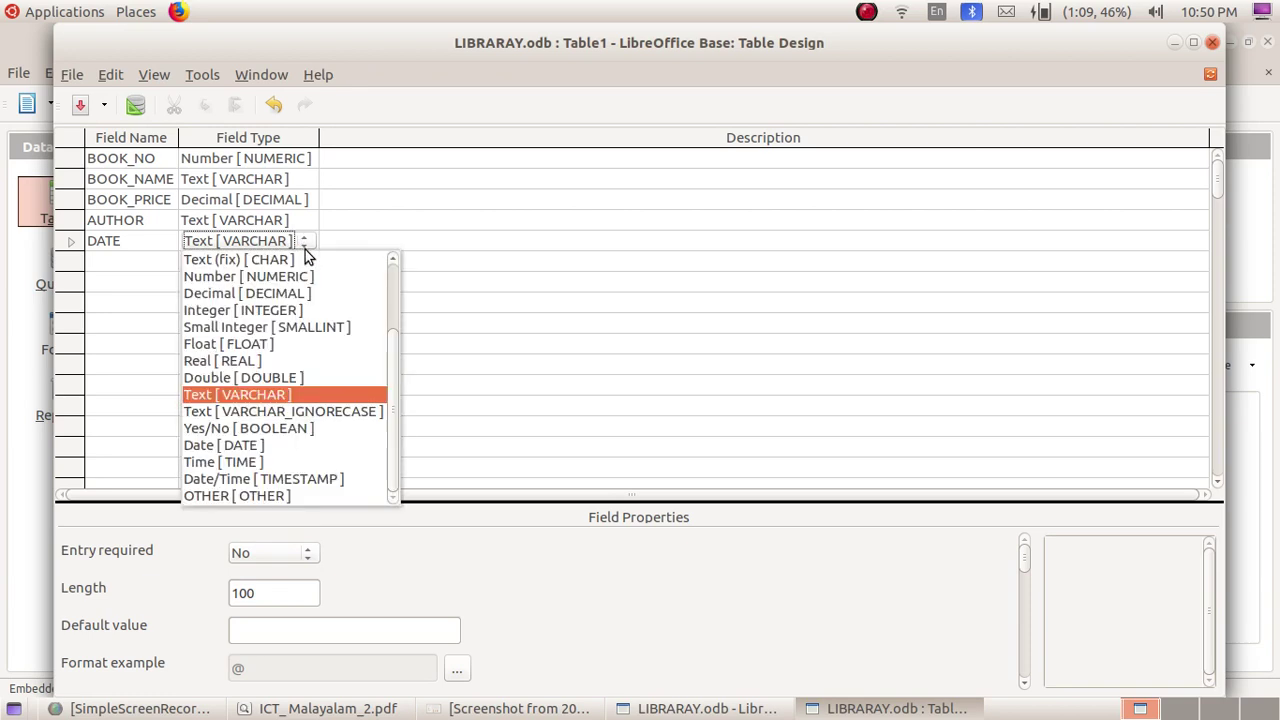
pyautogui.click(252, 447)
pyautogui.press('Down')
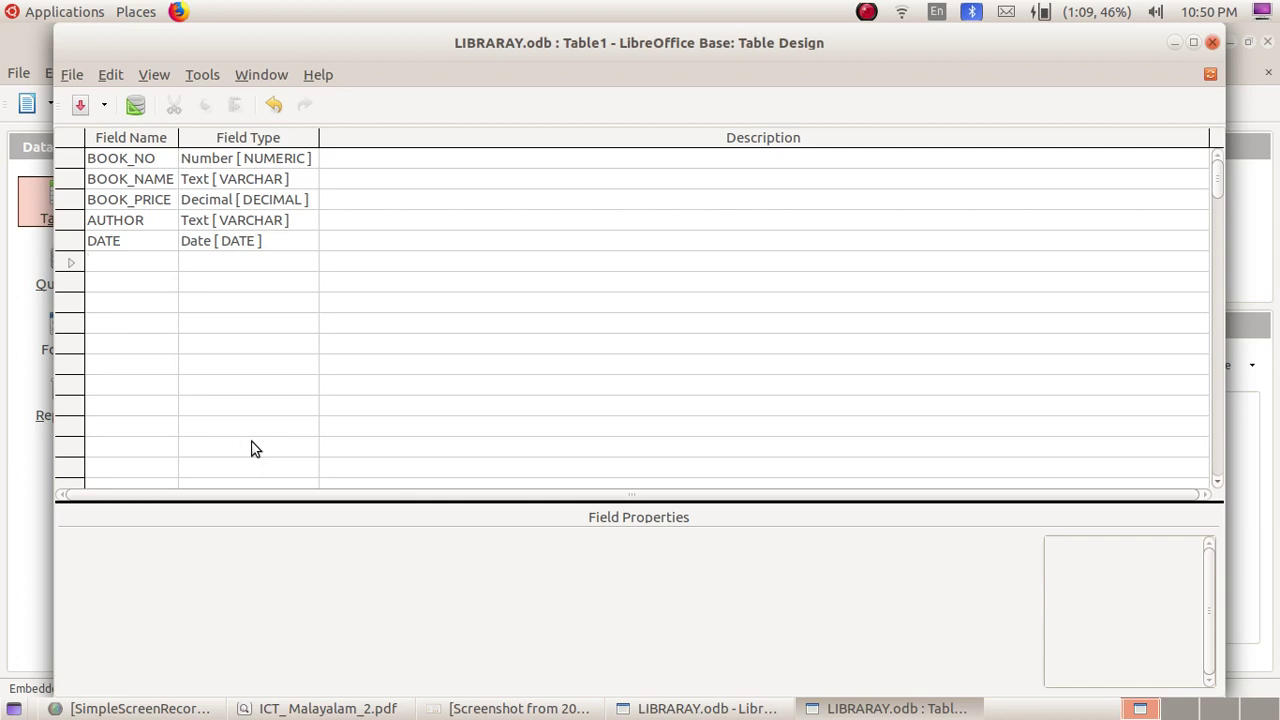
# Step: Add a sixth field named COVER and set its type to Image [LONGVARBINARY]
pyautogui.write('COVER')
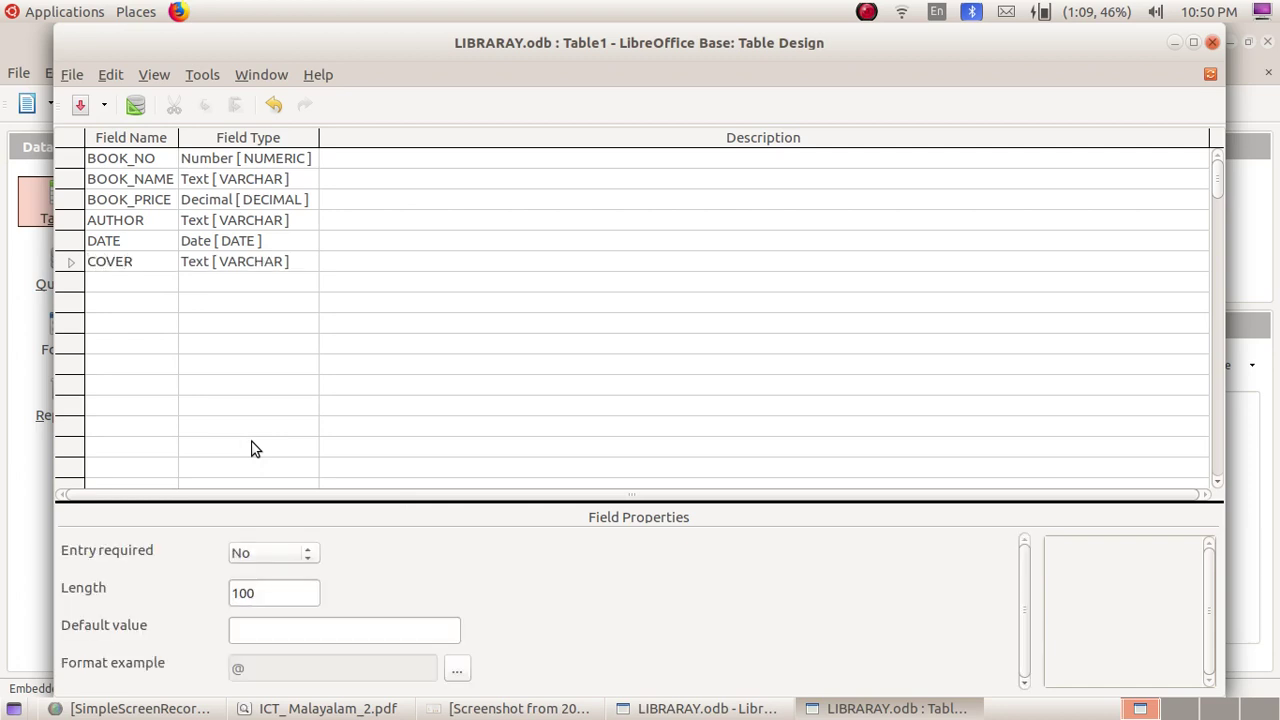
pyautogui.press('Tab')
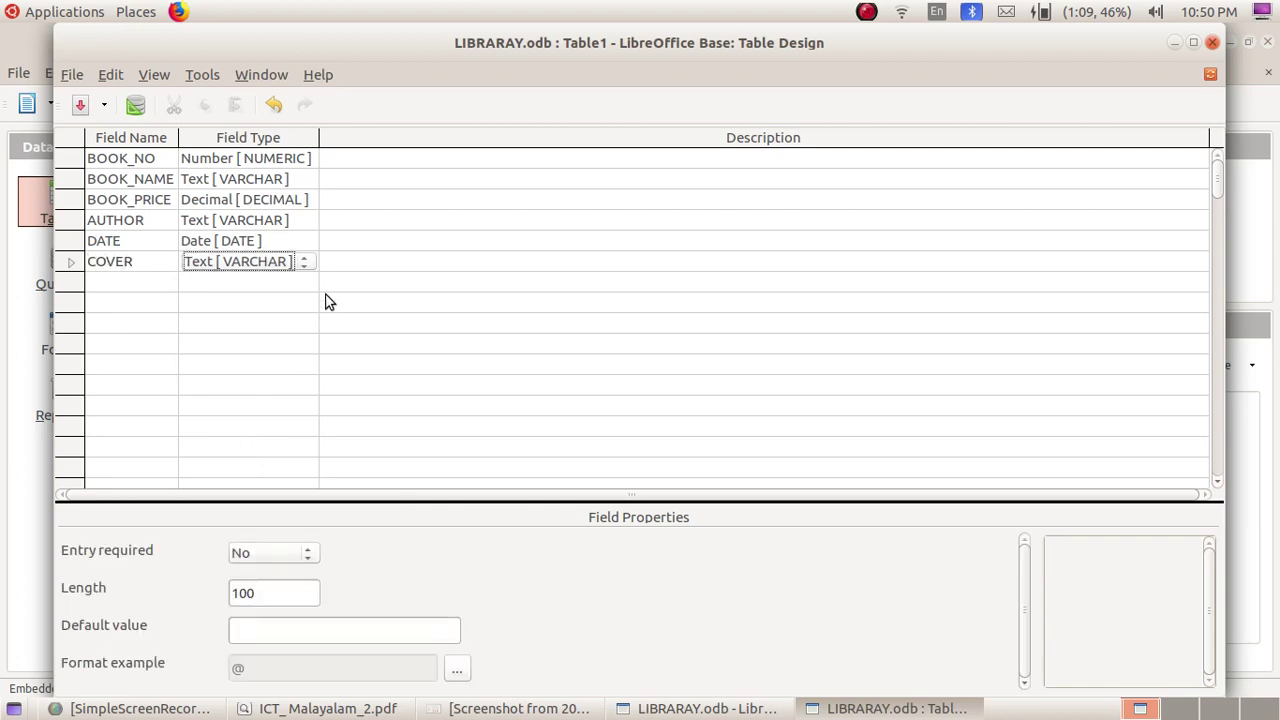
pyautogui.click(305, 265)
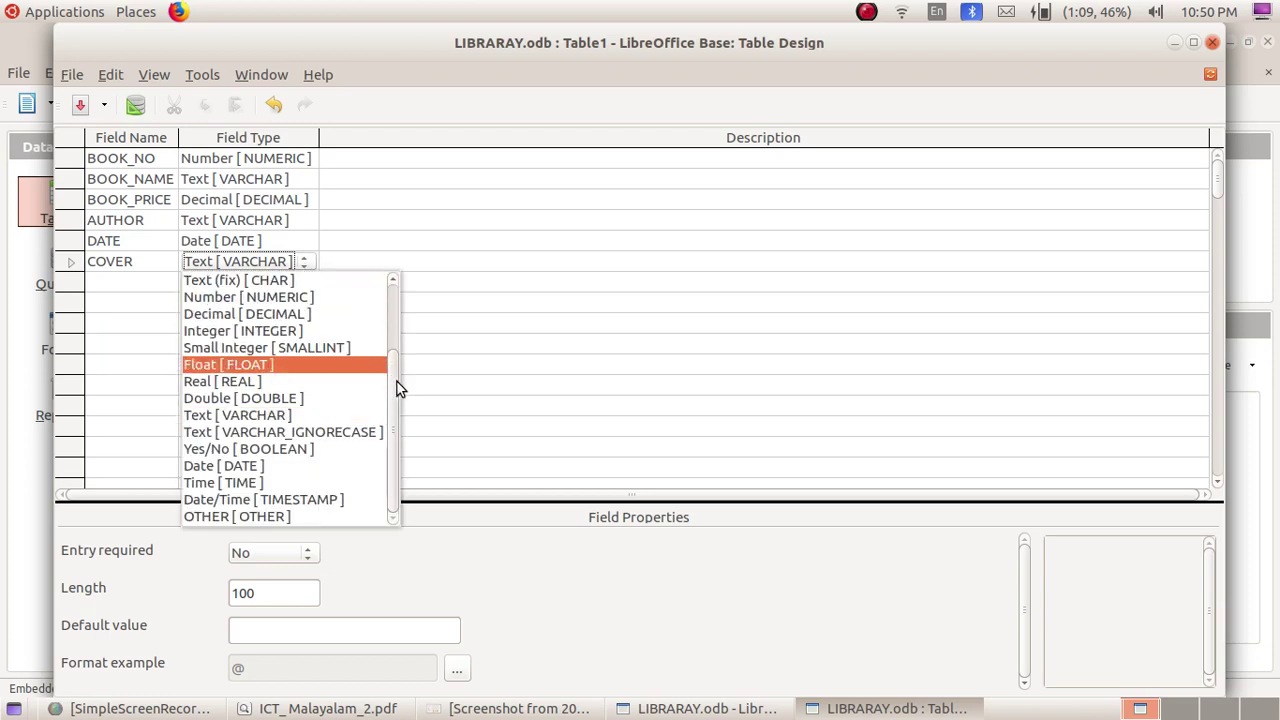
pyautogui.moveTo(396, 381); pyautogui.dragTo(391, 322)
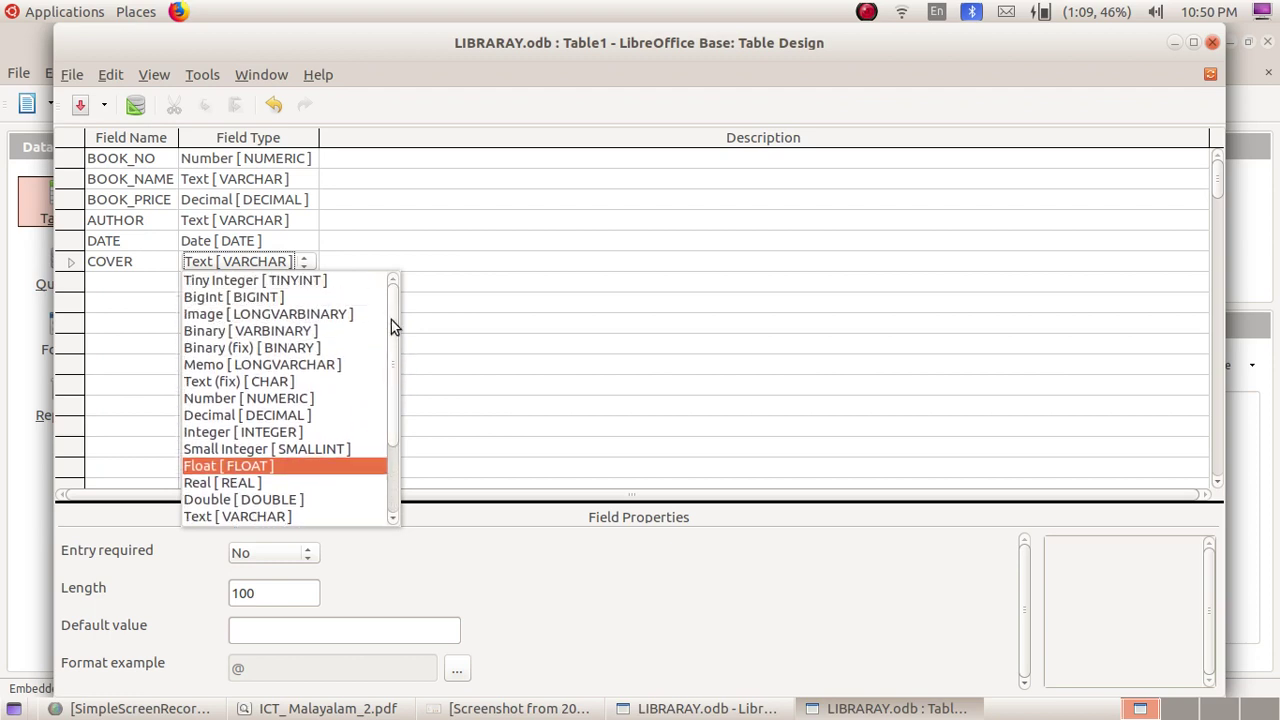
pyautogui.click(331, 316)
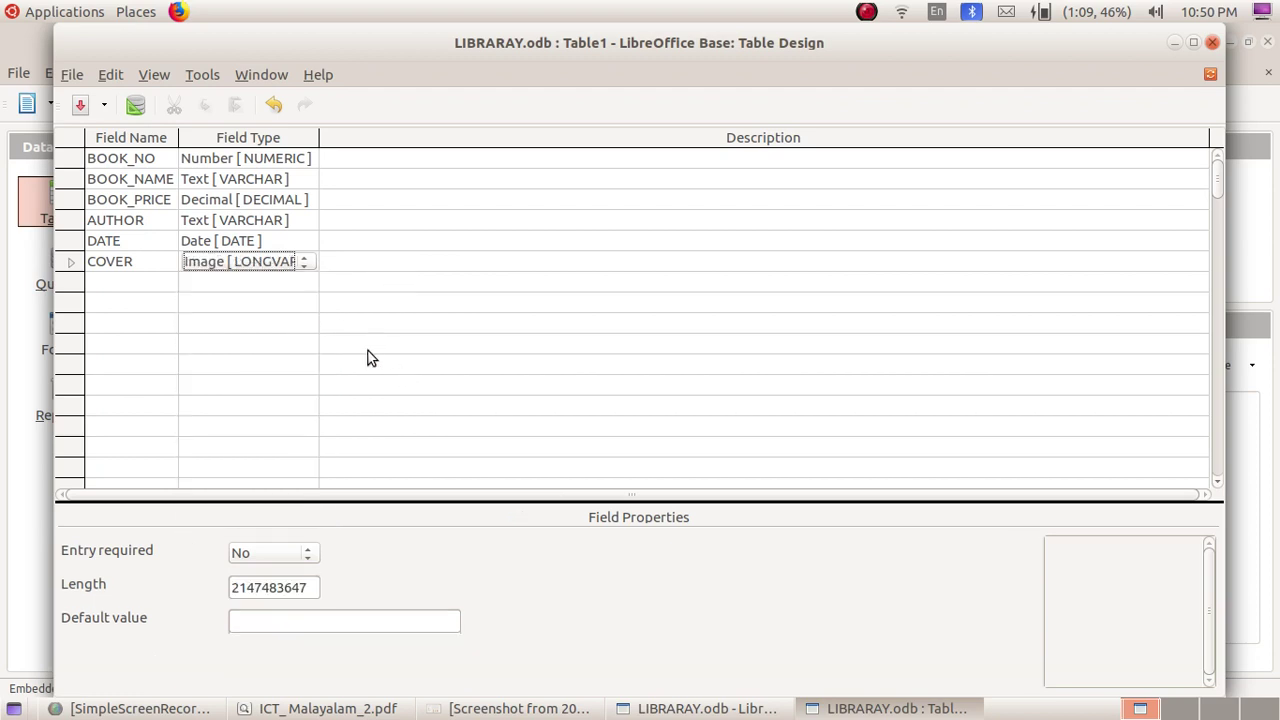
pyautogui.click(79, 81)
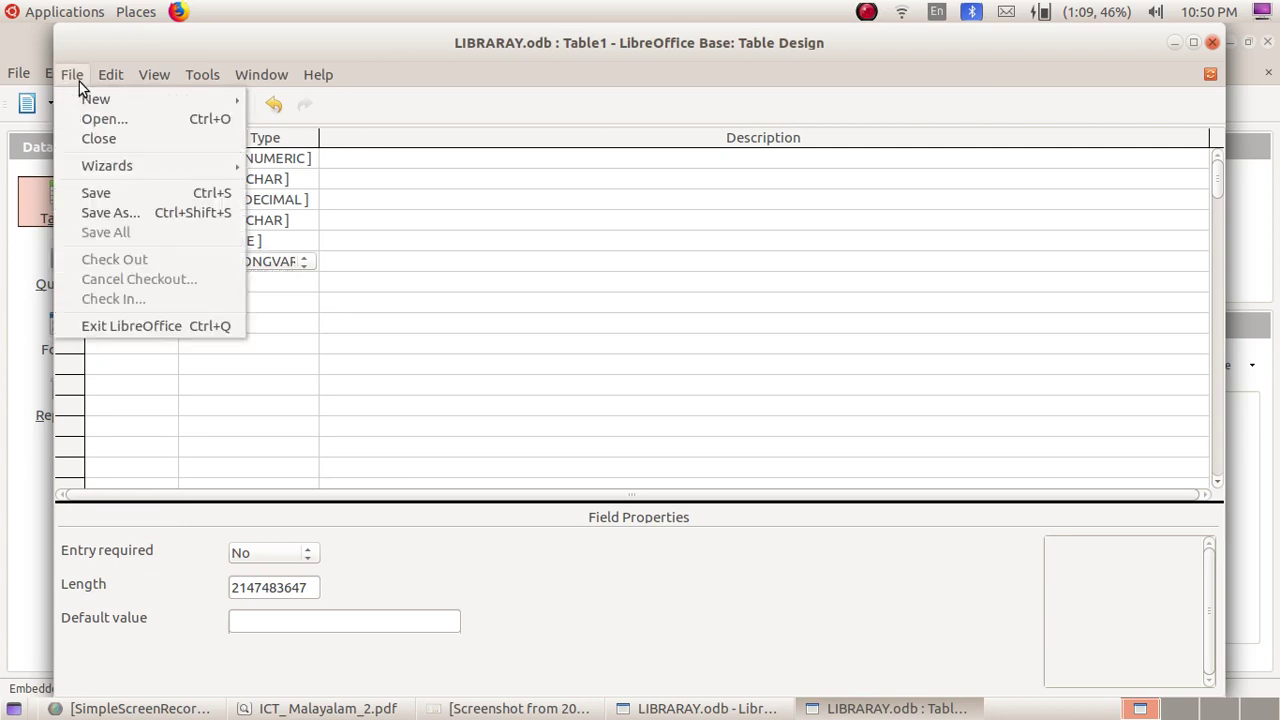
pyautogui.click(95, 192)
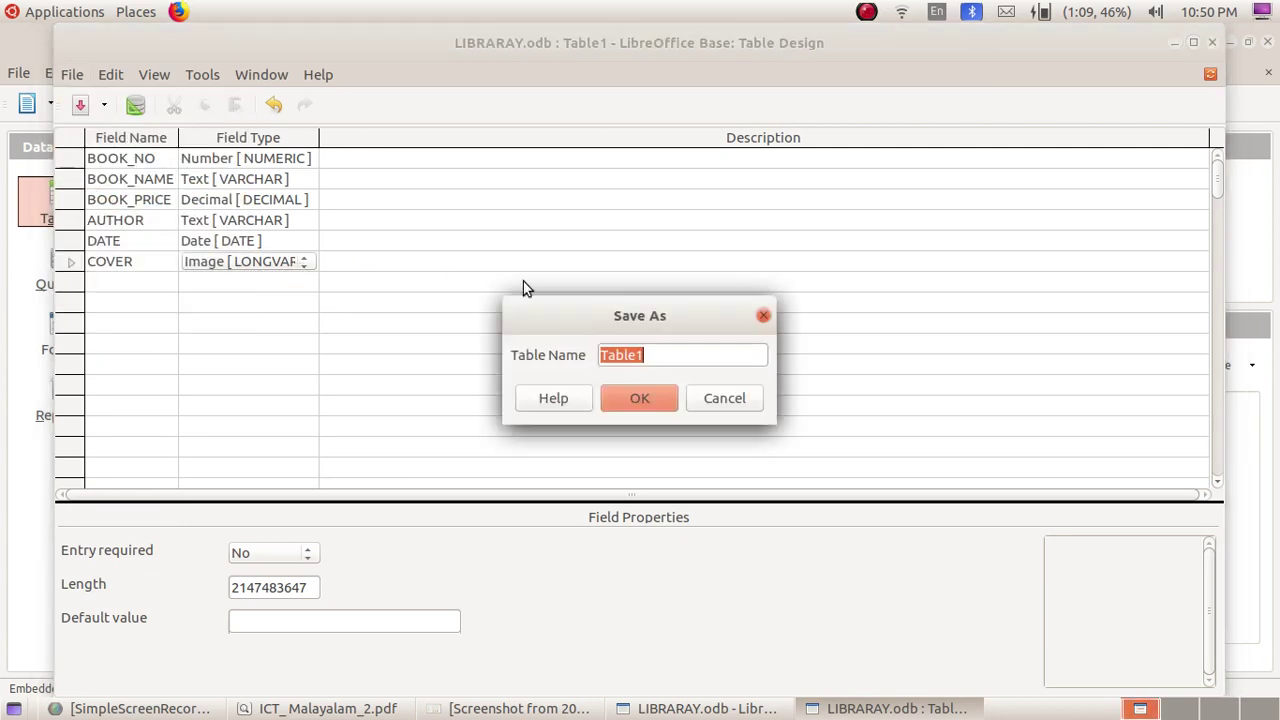
pyautogui.click(619, 397)
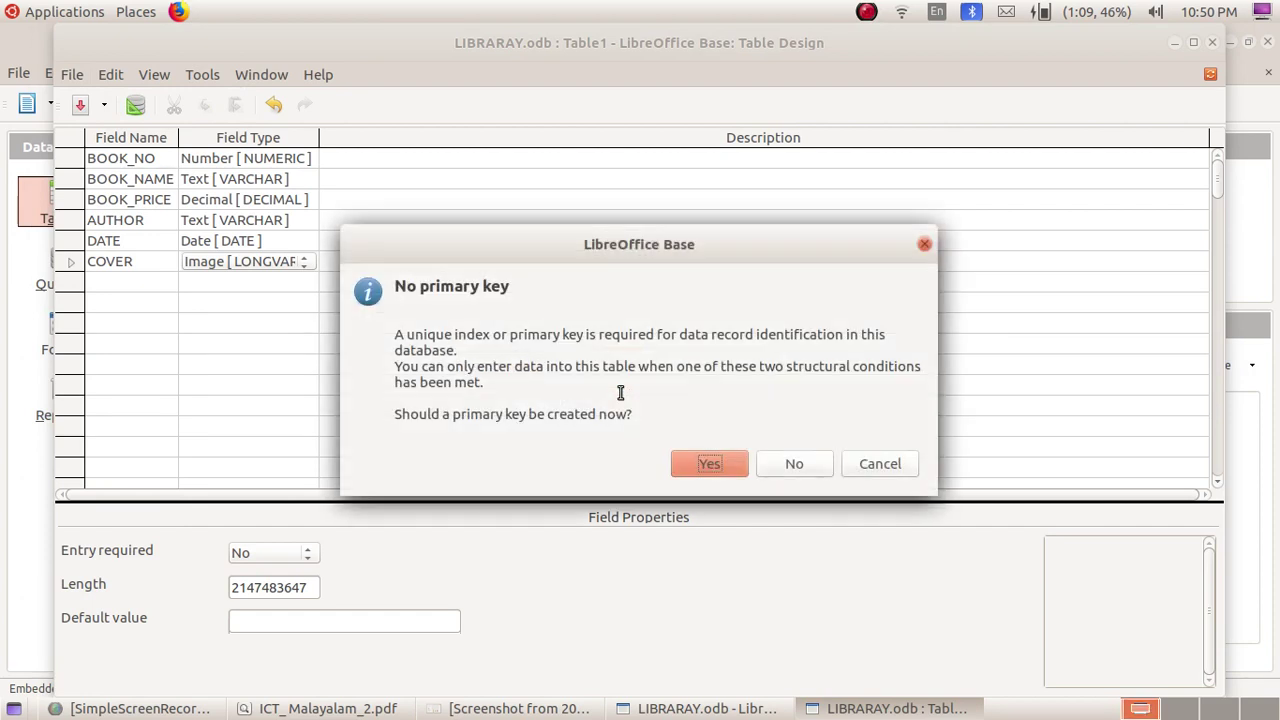
pyautogui.click(920, 247)
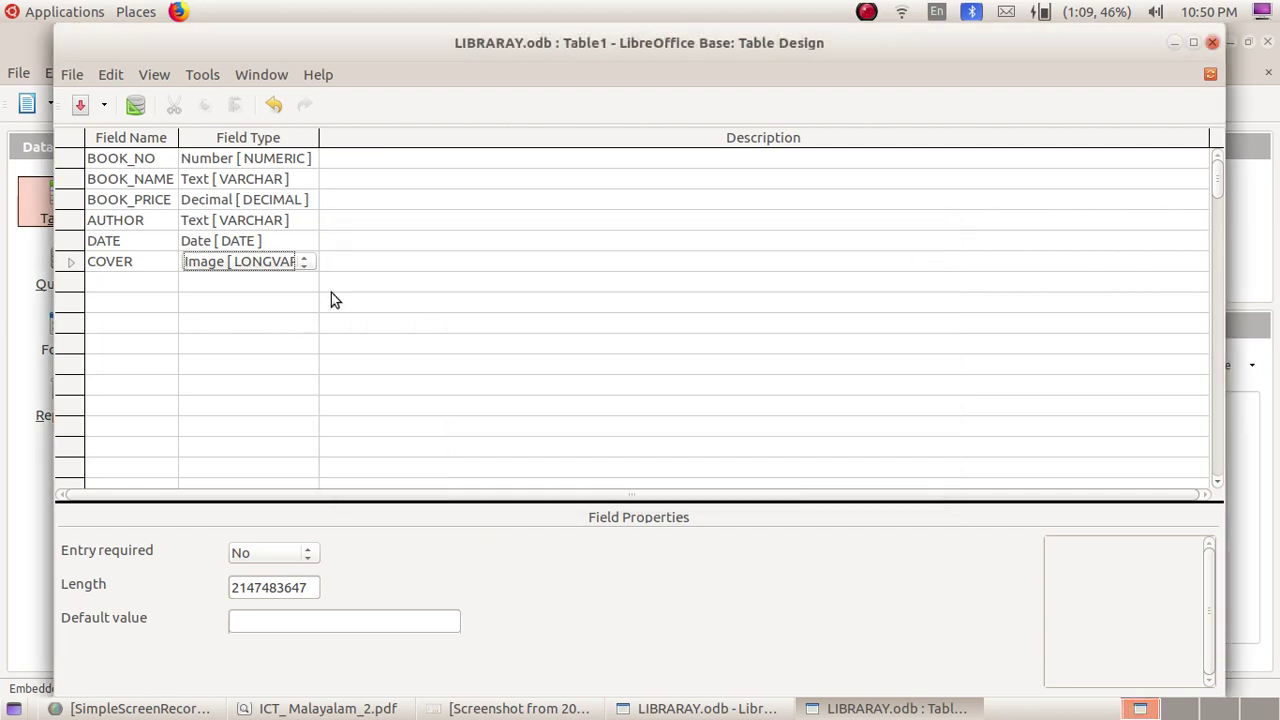
# Step: Set the BOOK_NO field as the table's primary key
pyautogui.click(70, 165)
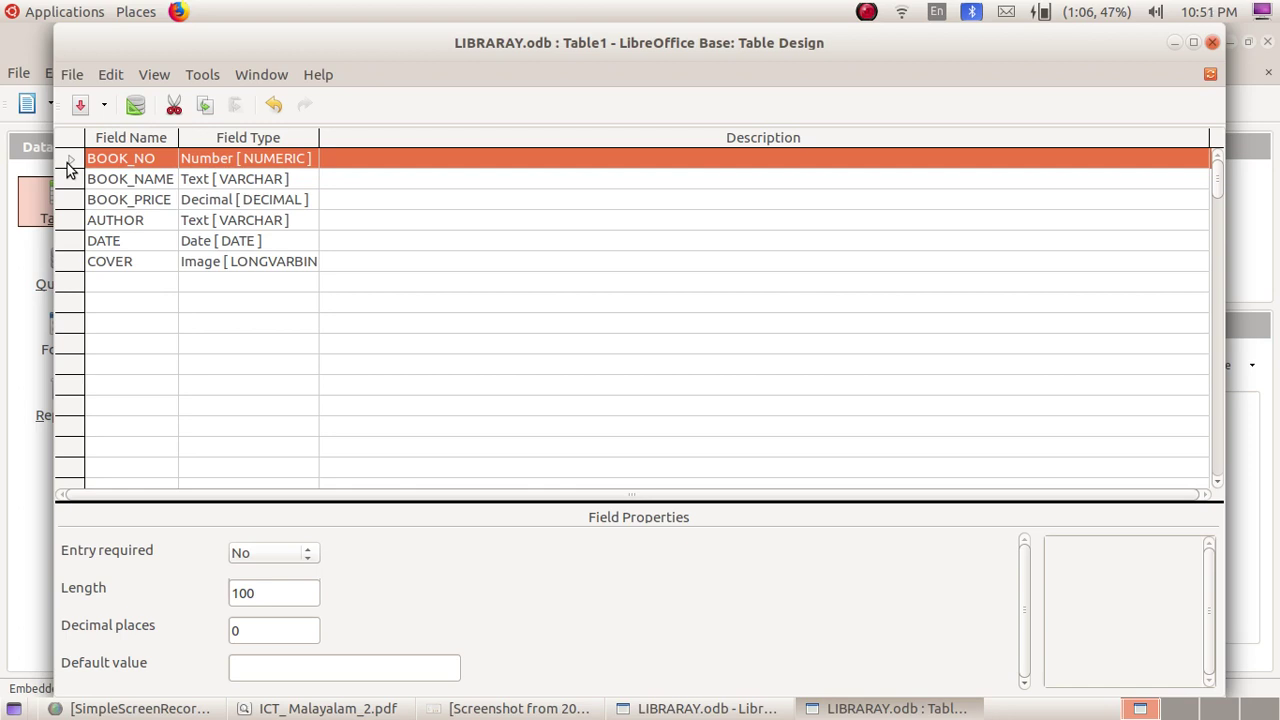
pyautogui.rightClick(68, 166)
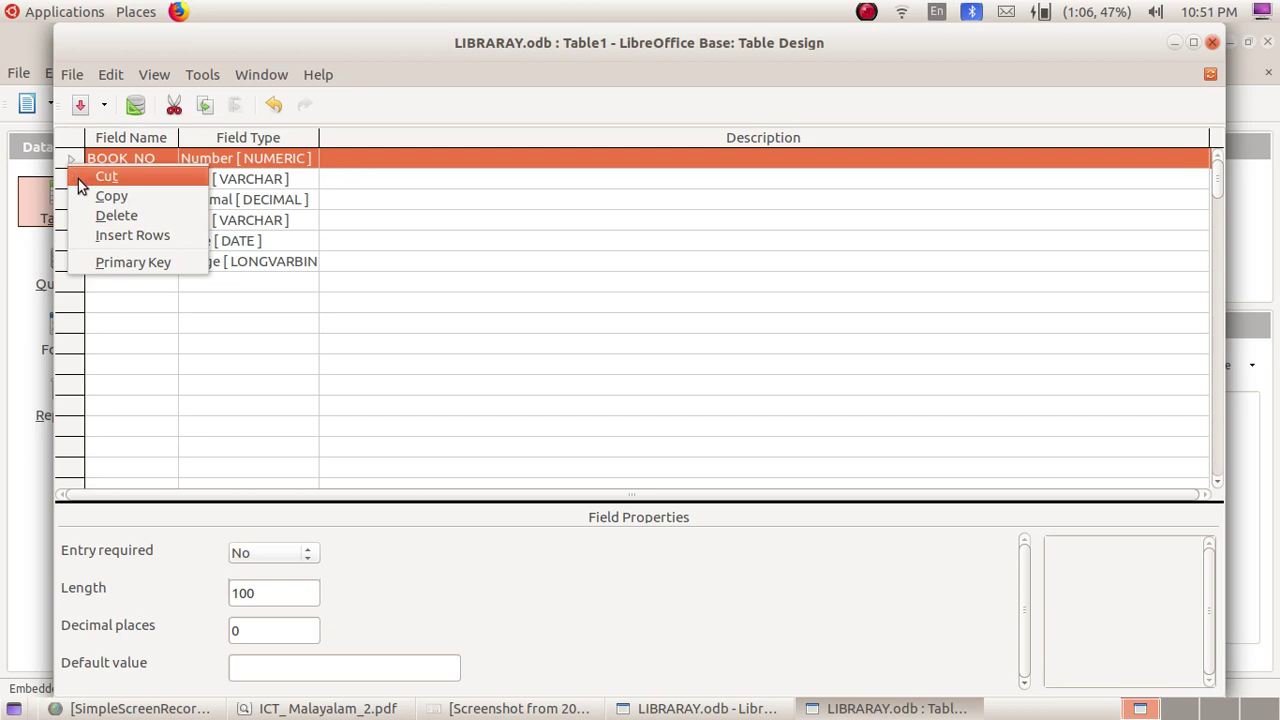
pyautogui.click(103, 260)
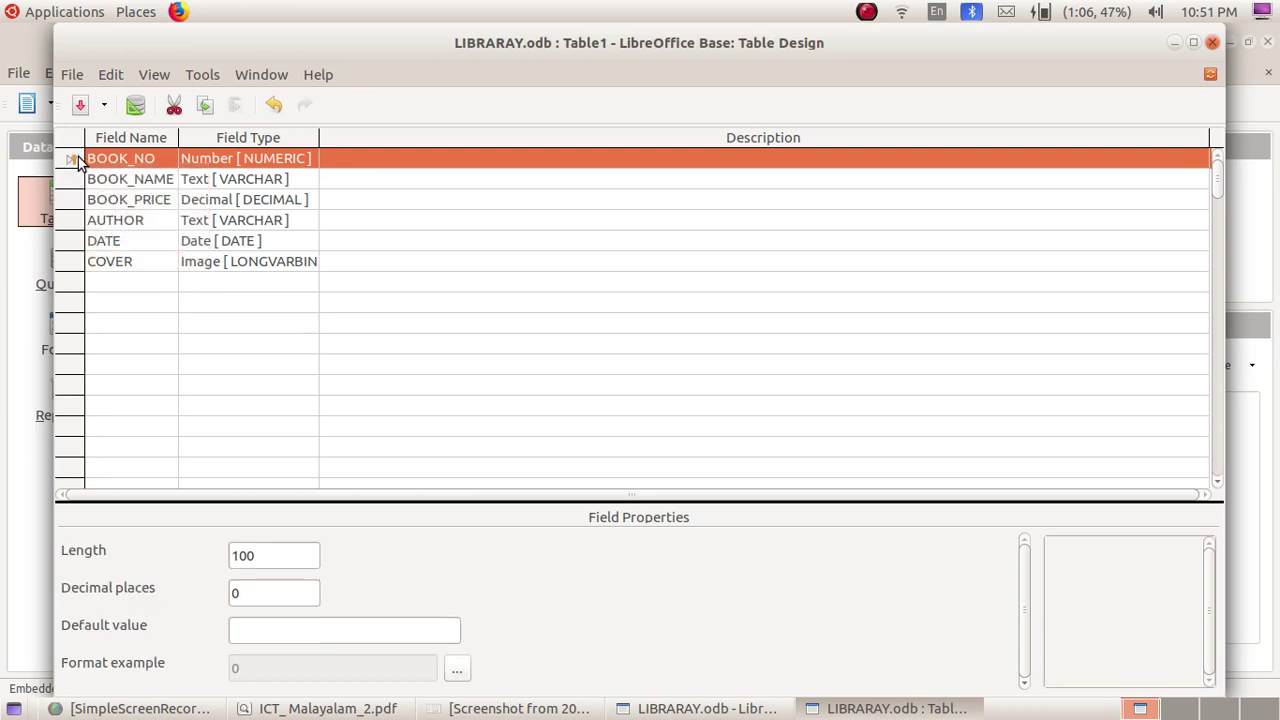
# Step: Save the table under the name Table1 and close its design window
pyautogui.click(81, 105)
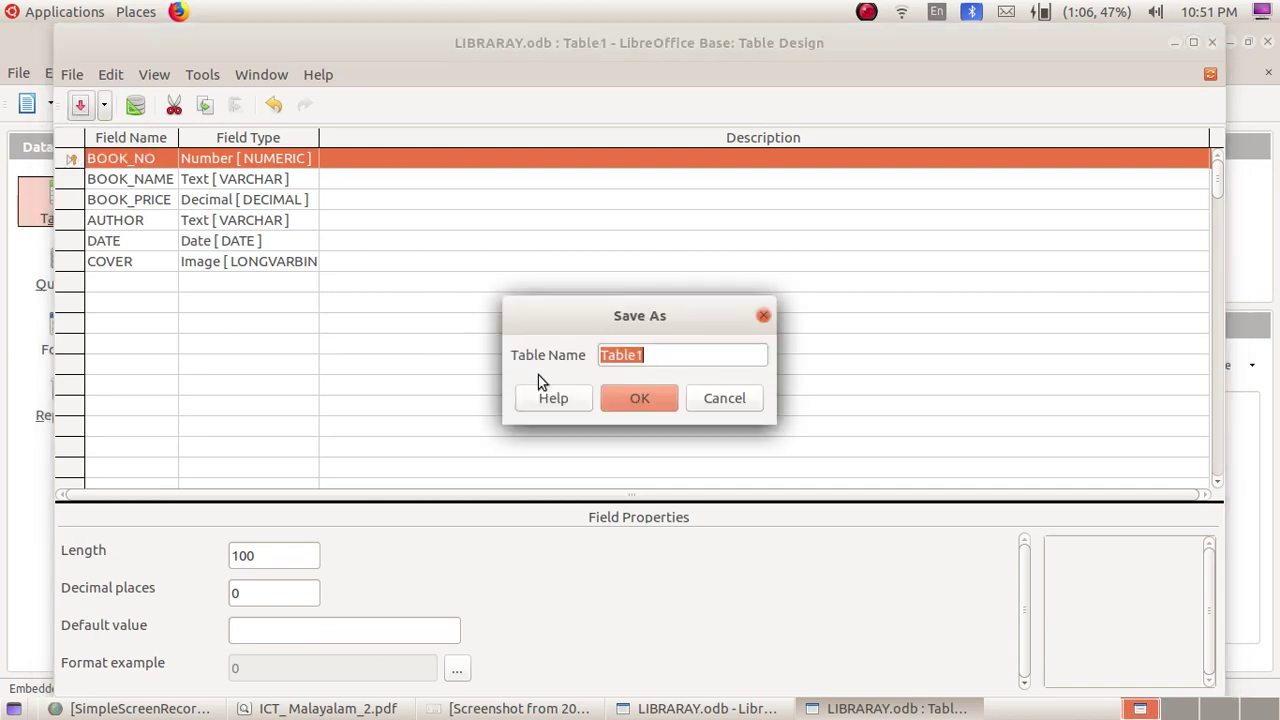
pyautogui.click(622, 396)
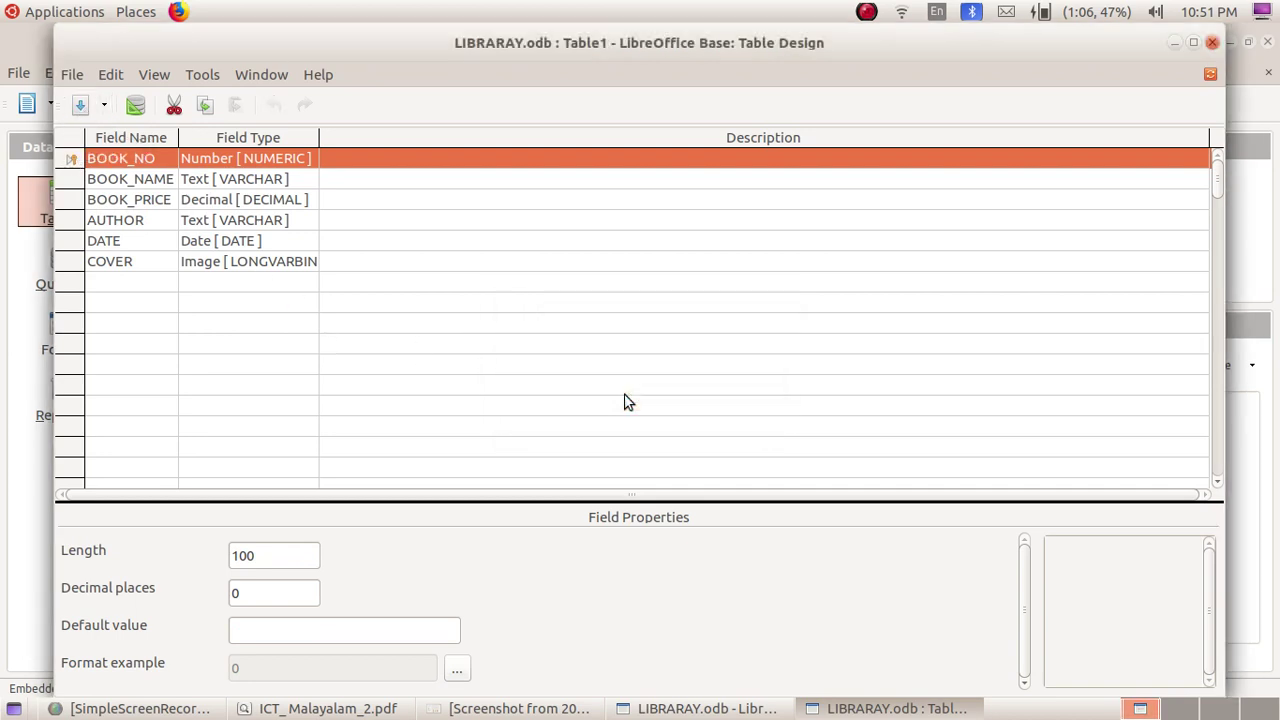
pyautogui.click(1212, 45)
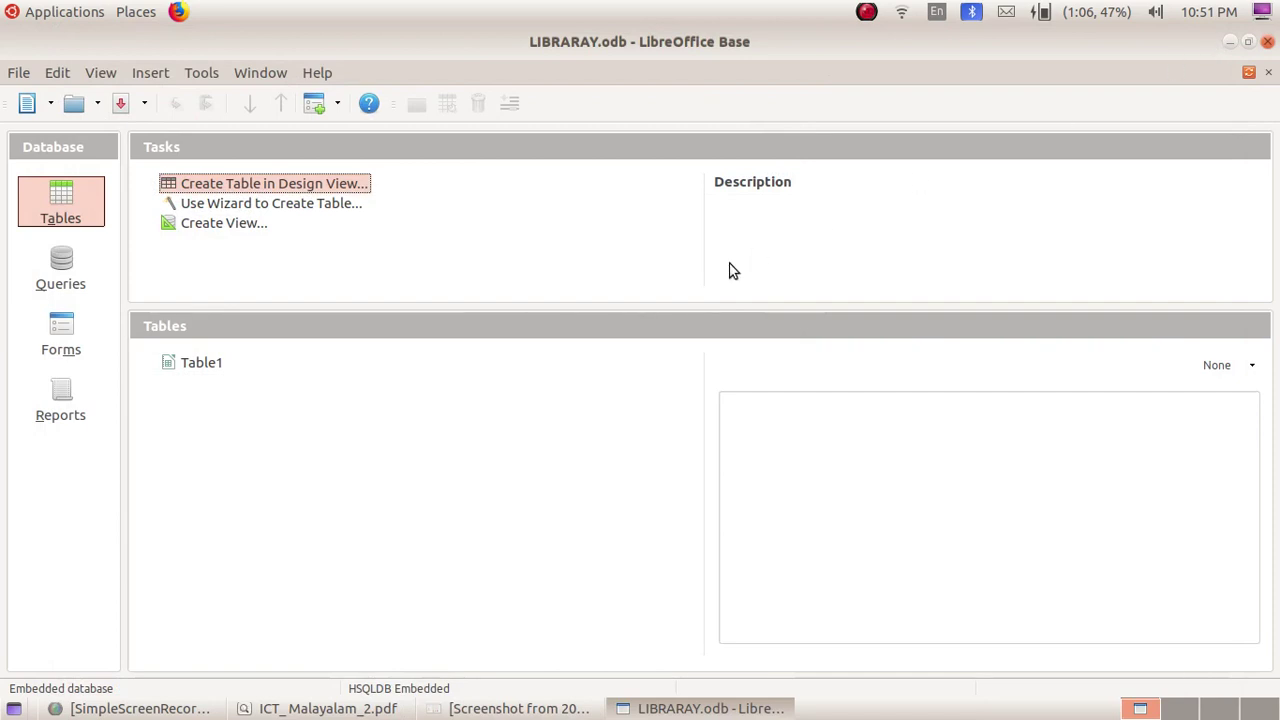
# Step: Start a new form with the wizard, include all fields of Table1, and leave out a subform
pyautogui.click(72, 332)
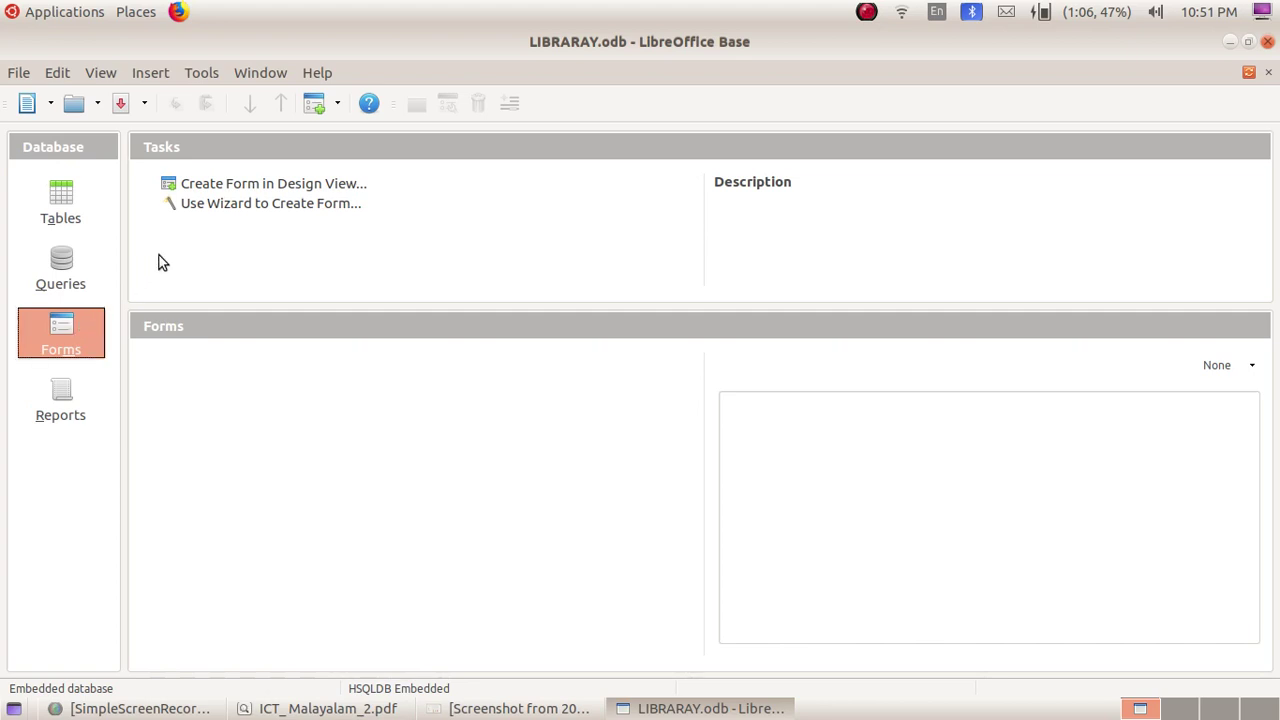
pyautogui.click(285, 204)
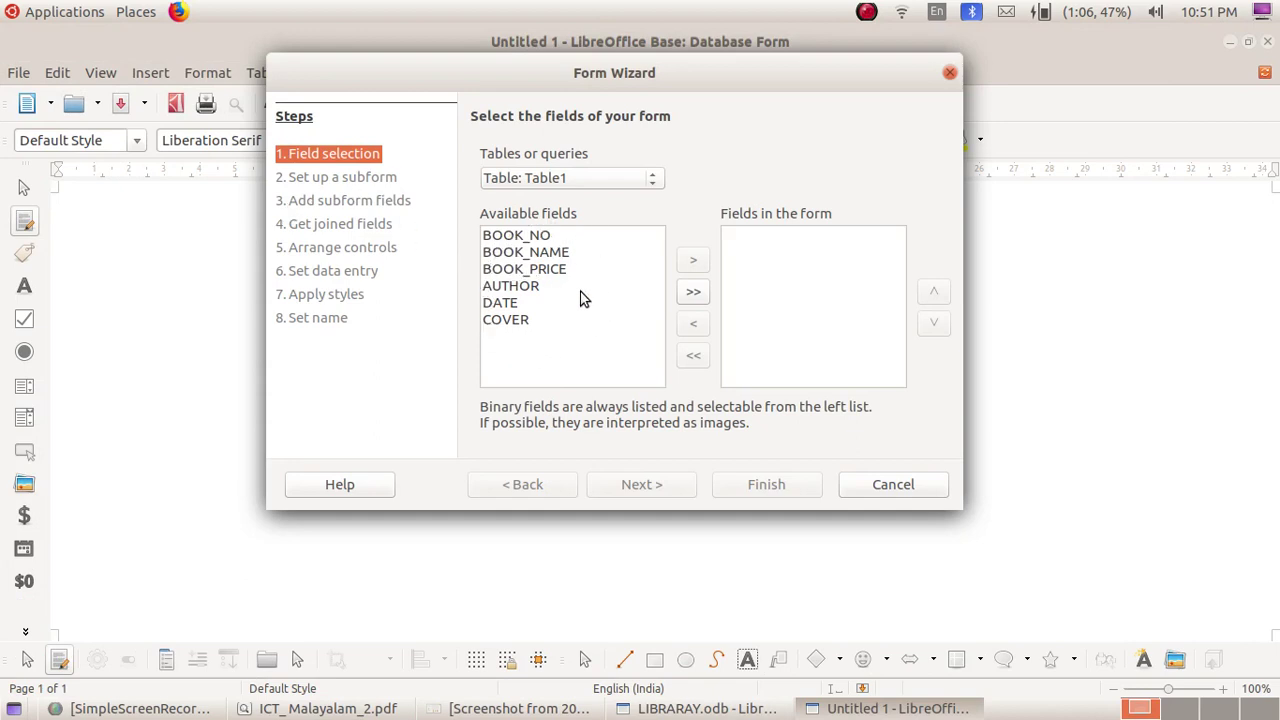
pyautogui.click(693, 292)
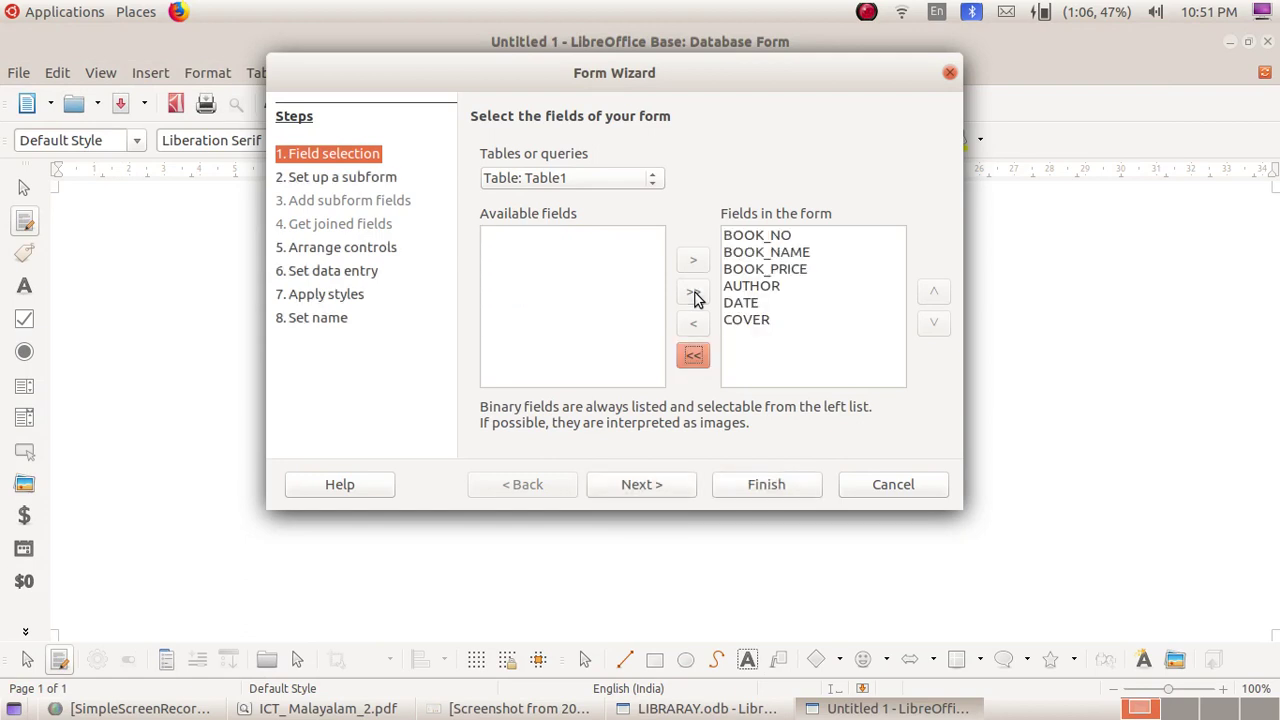
pyautogui.click(641, 486)
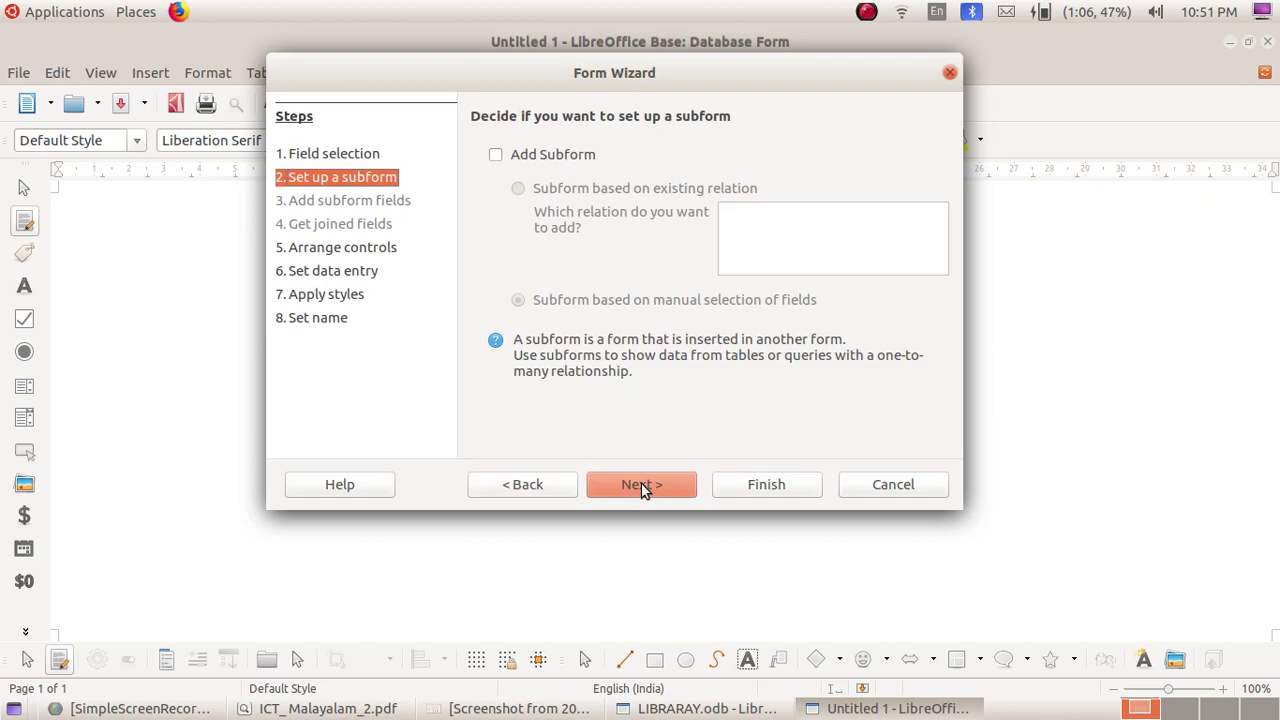
pyautogui.click(641, 486)
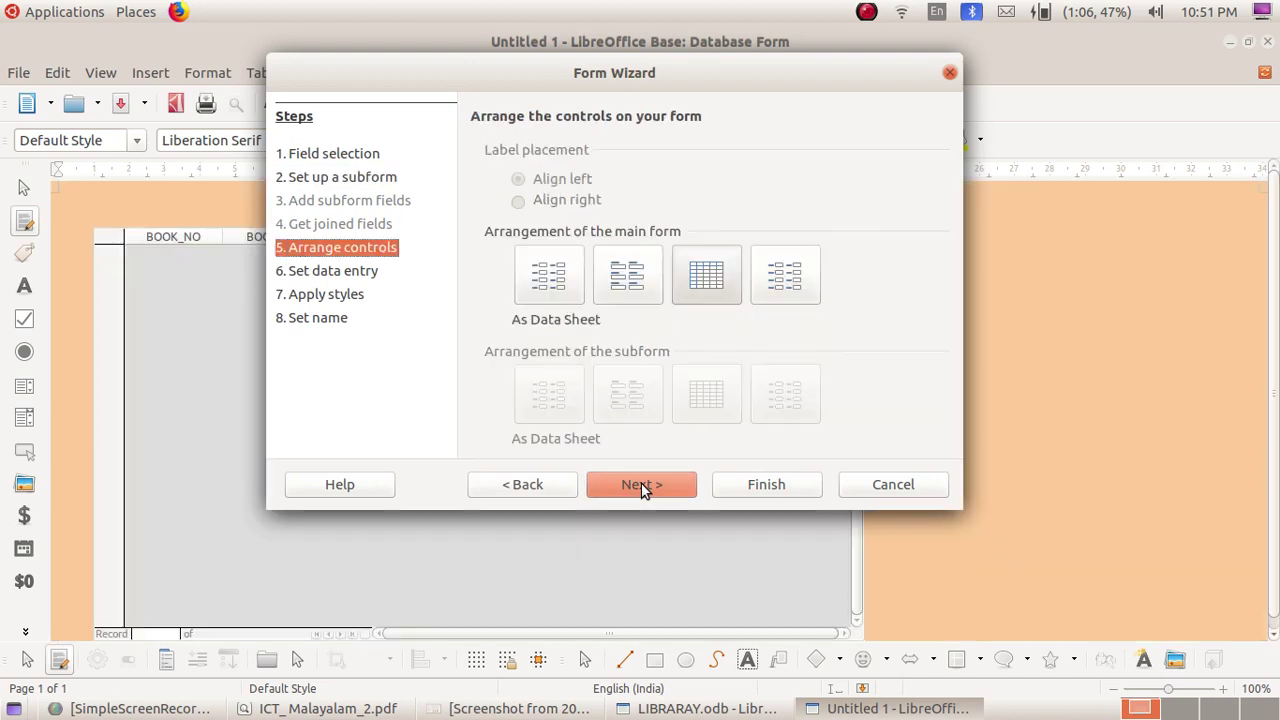
# Step: Arrange the form as Columnar - Labels Left, keep it displaying all data, and apply the Ice Blue style
pyautogui.click(548, 278)
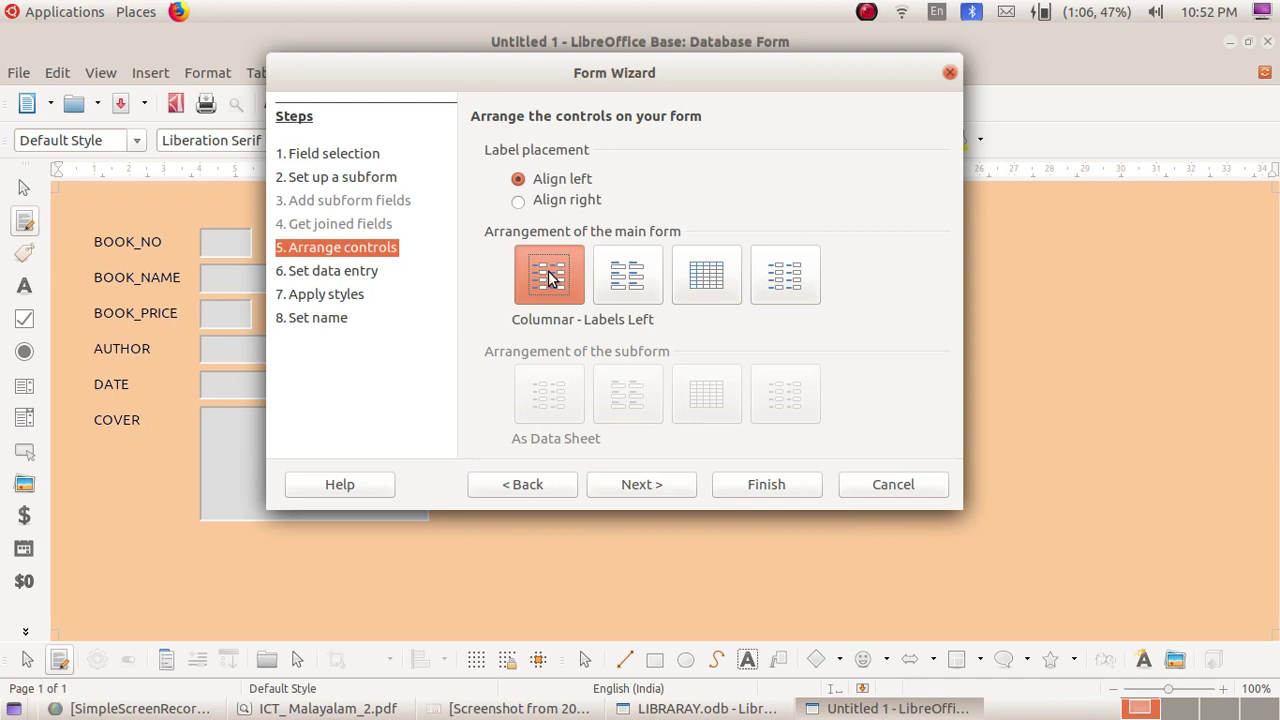
pyautogui.click(630, 484)
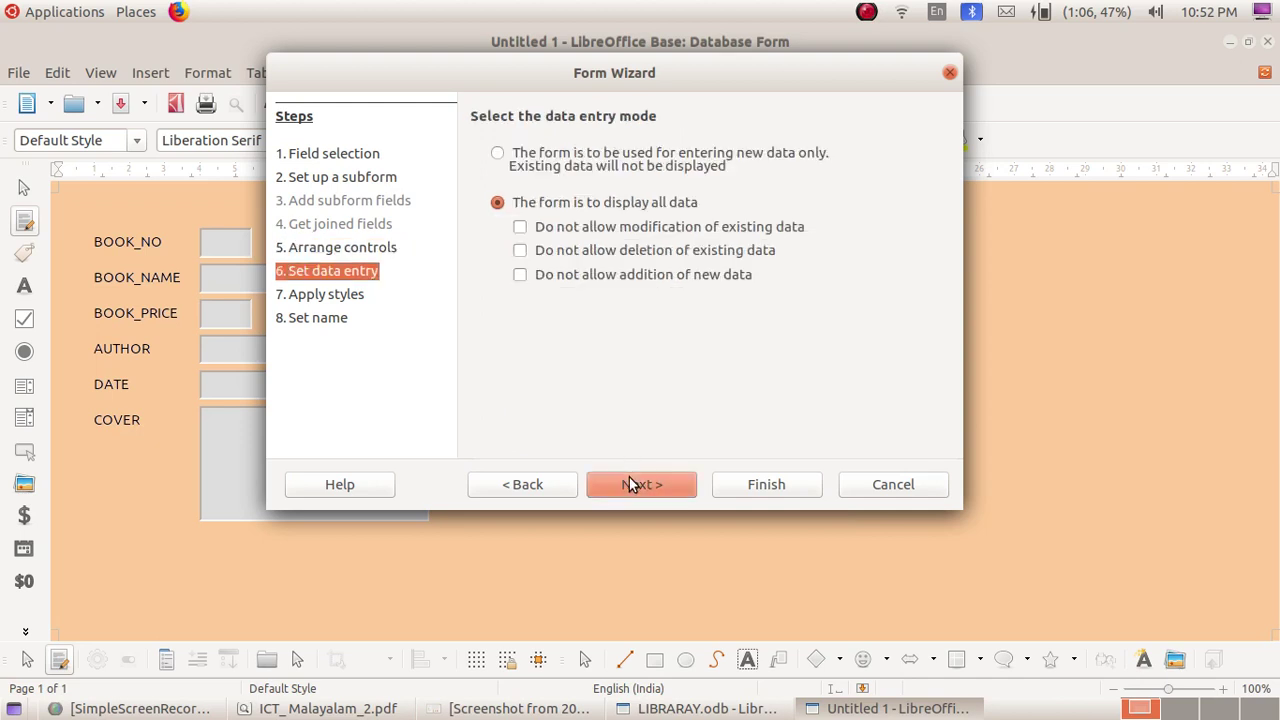
pyautogui.click(629, 484)
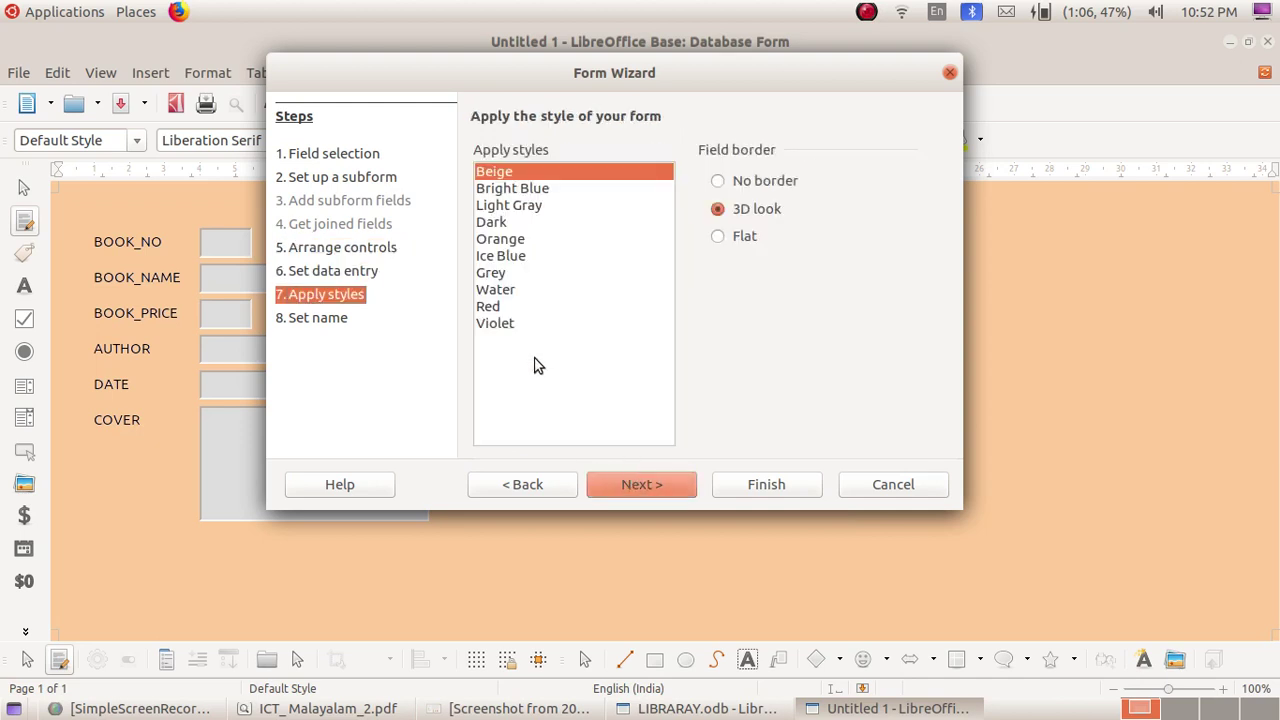
pyautogui.click(522, 259)
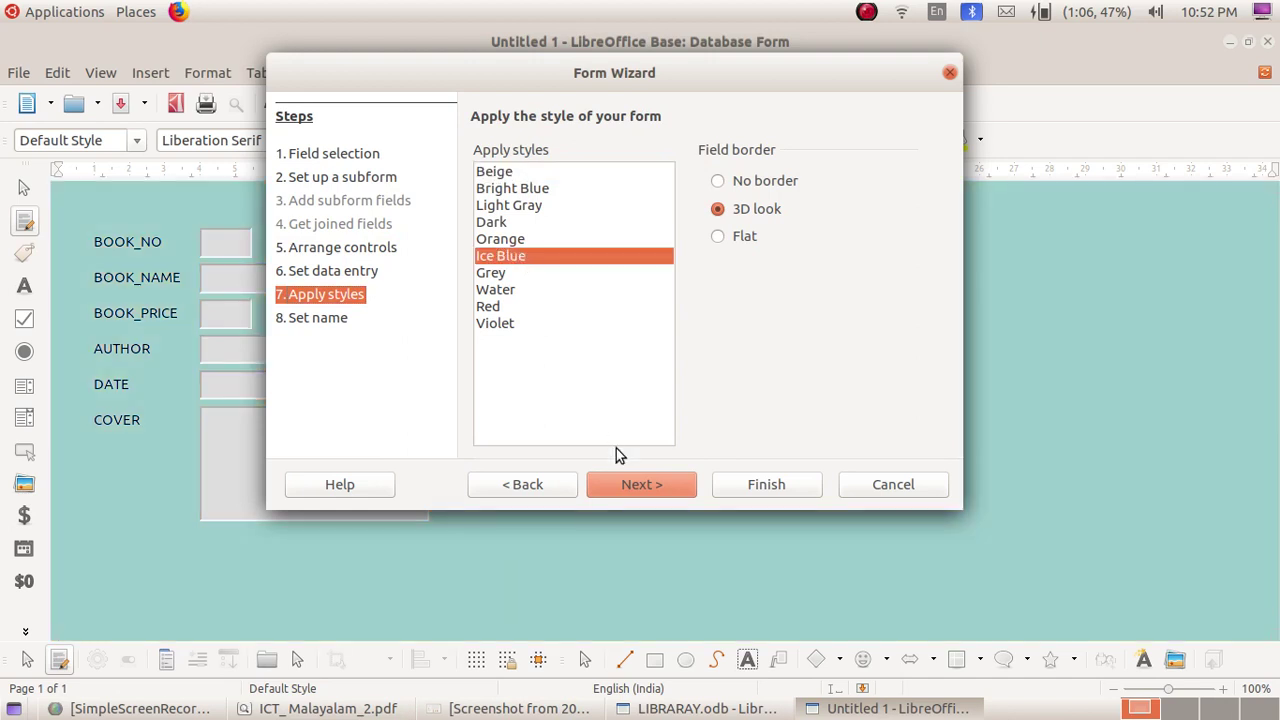
pyautogui.click(642, 486)
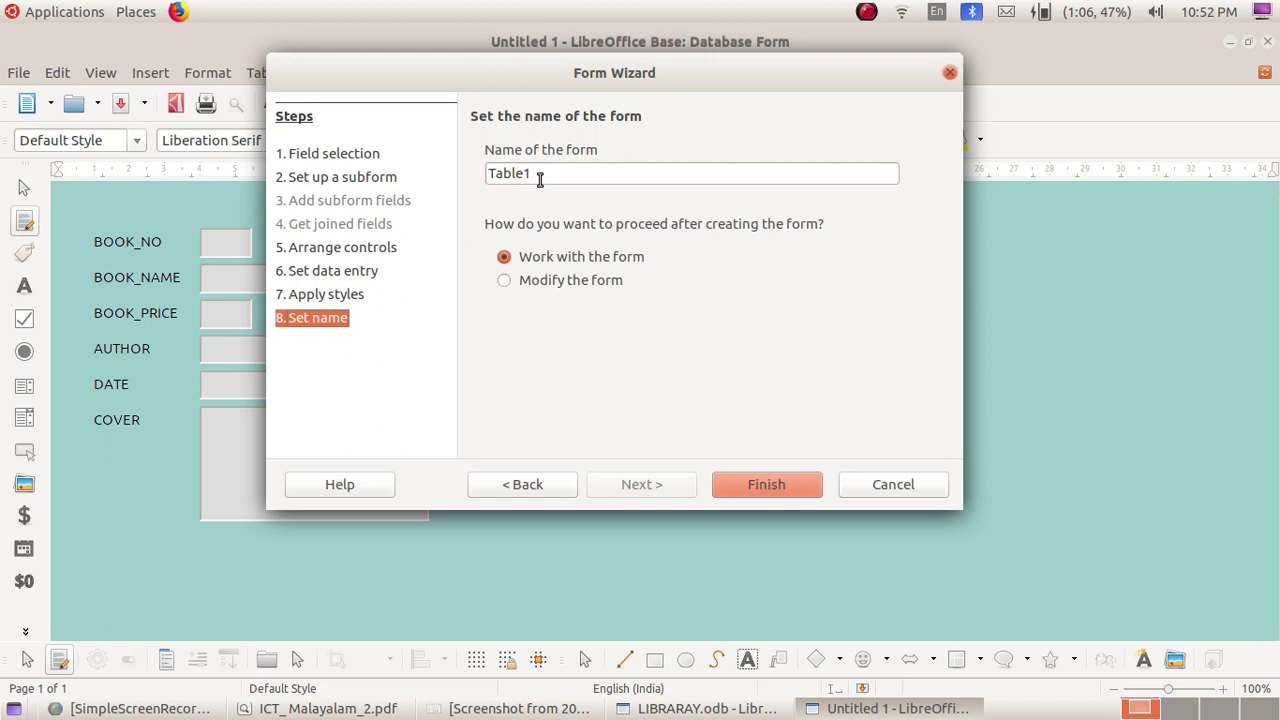
# Step: Name the form FORM1 and finish the wizard with the option to work with the form
pyautogui.press('BackSpace')
pyautogui.press('BackSpace')
pyautogui.press('BackSpace')
pyautogui.press('BackSpace')
pyautogui.press('BackSpace')
pyautogui.press('BackSpace')
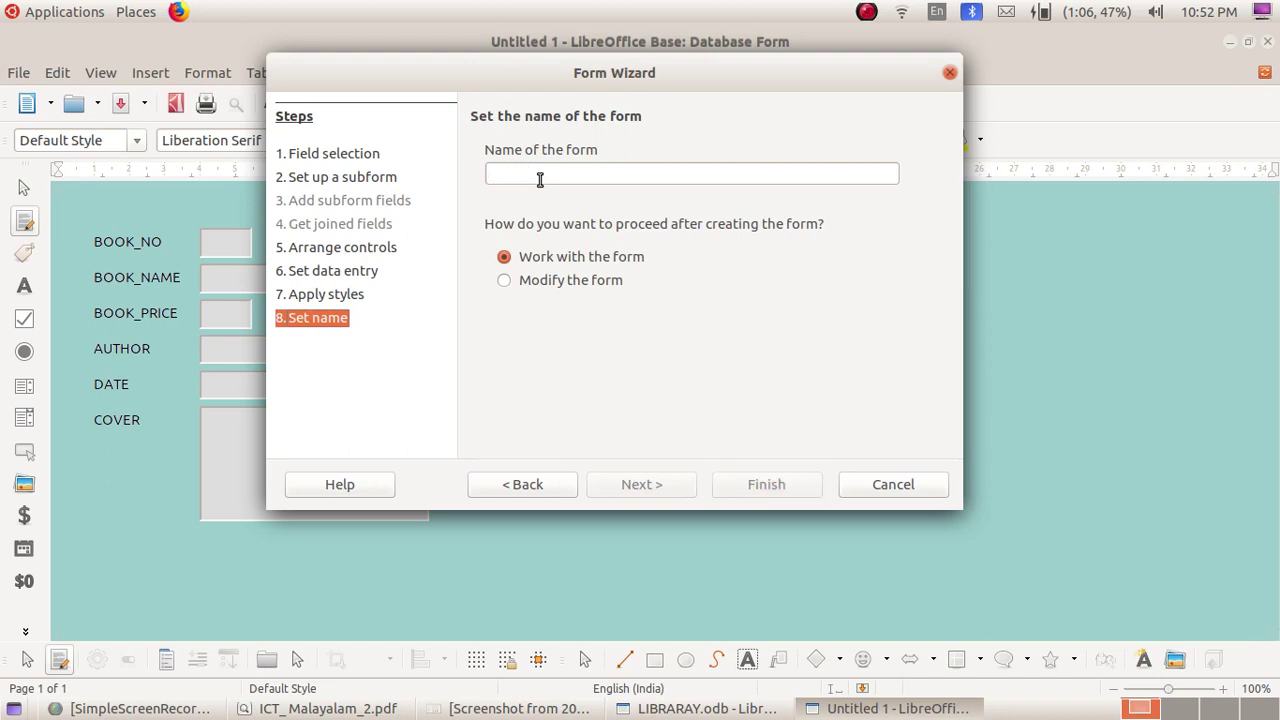
pyautogui.write('FOR')
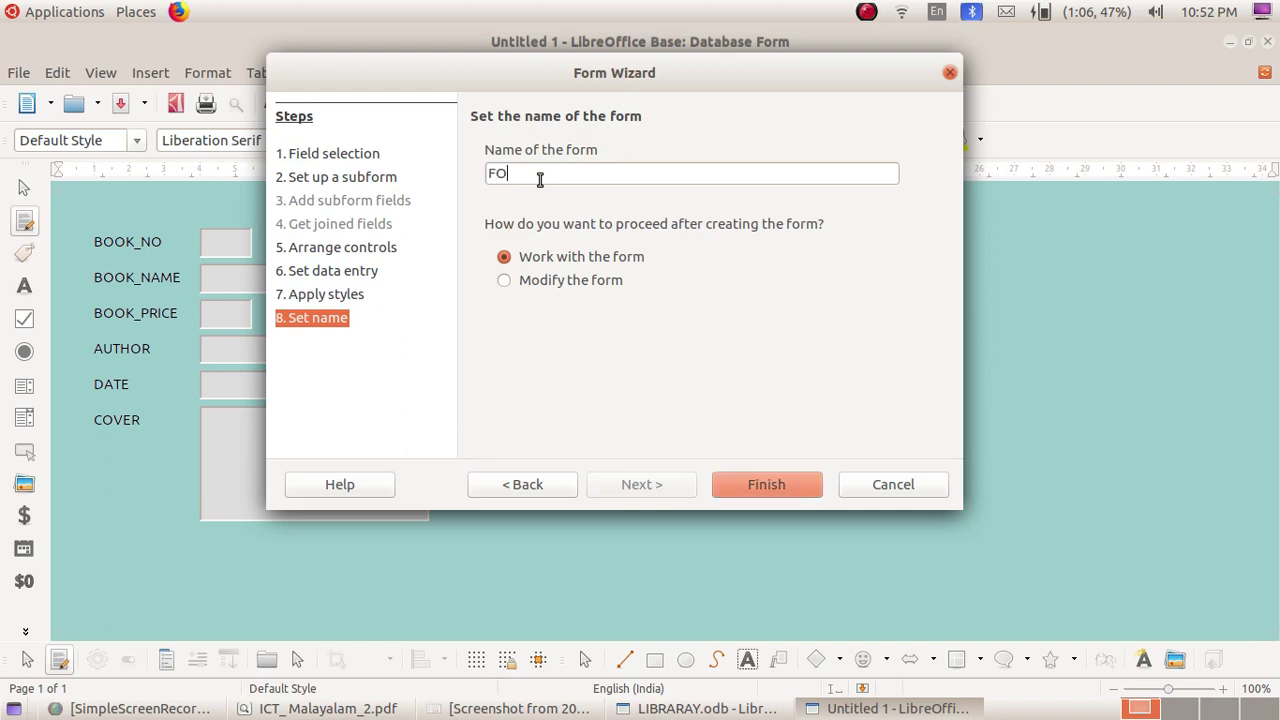
pyautogui.write('M1')
pyautogui.click(751, 474)
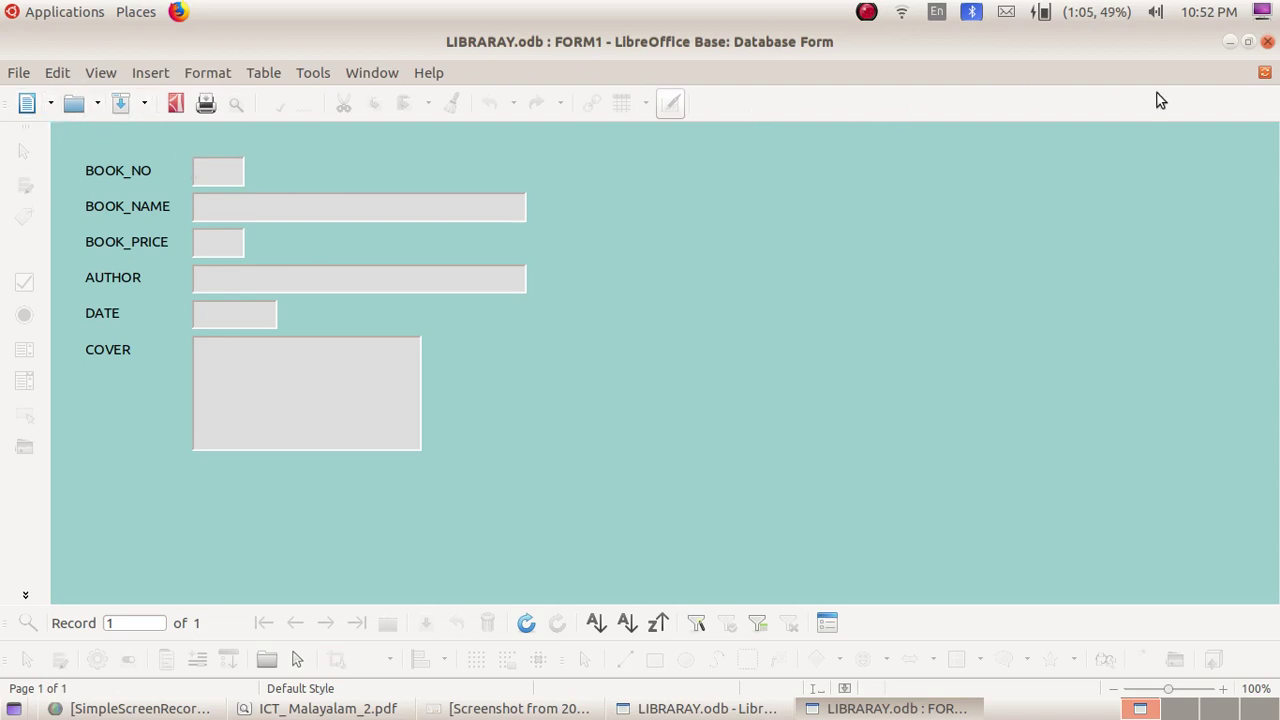
# Step: Minimize the open windows and open Book_Details.ods from Home/School_Resources/Standard_10/Database_files
pyautogui.click(1229, 44)
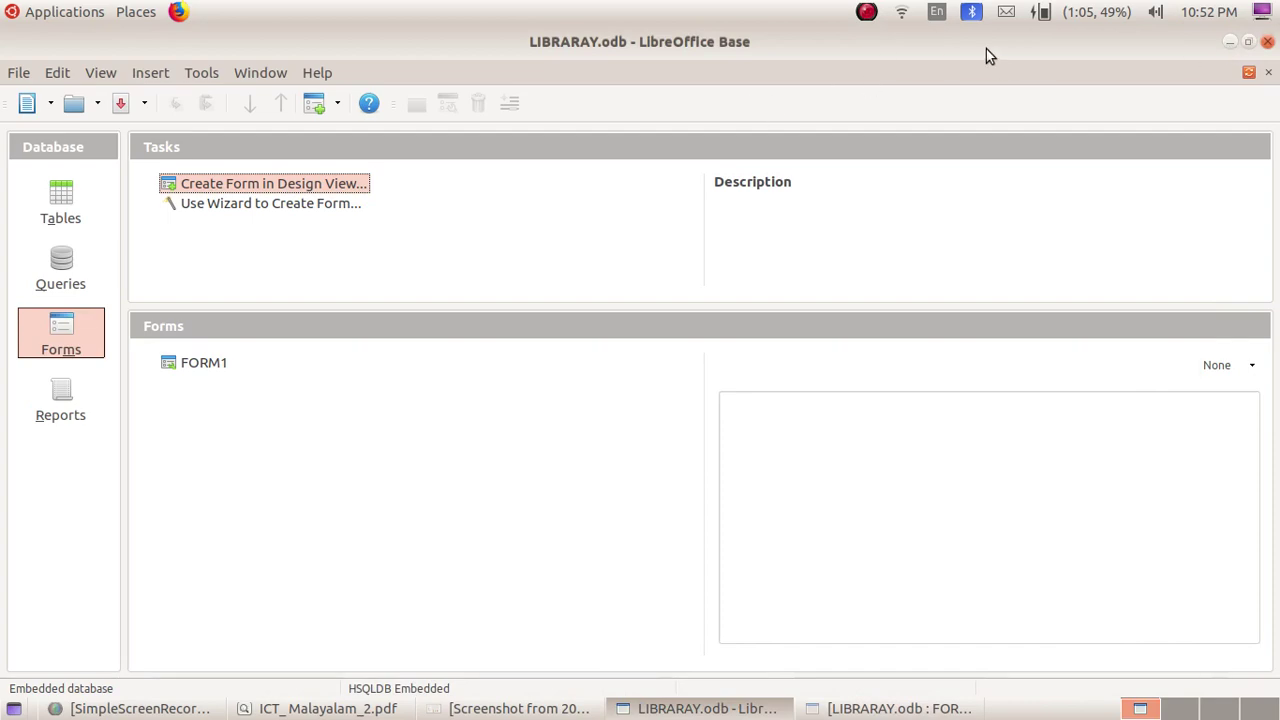
pyautogui.click(1229, 44)
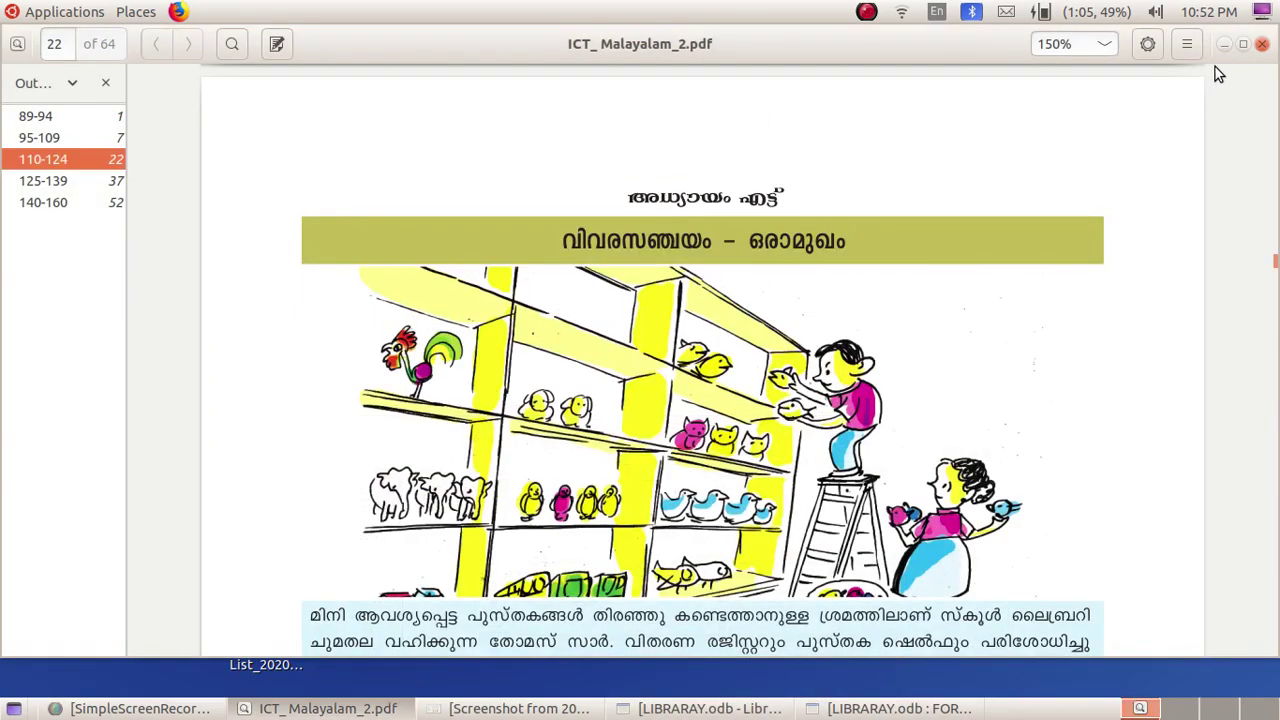
pyautogui.click(1226, 44)
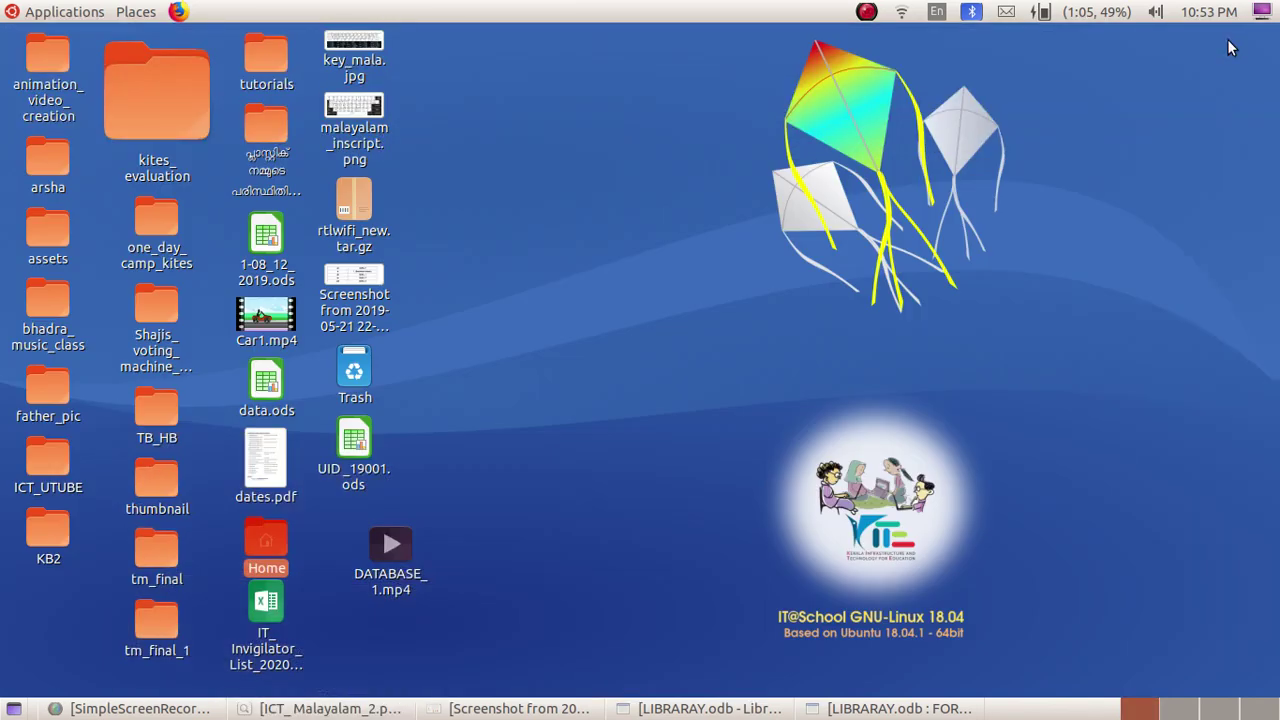
pyautogui.doubleClick(266, 538)
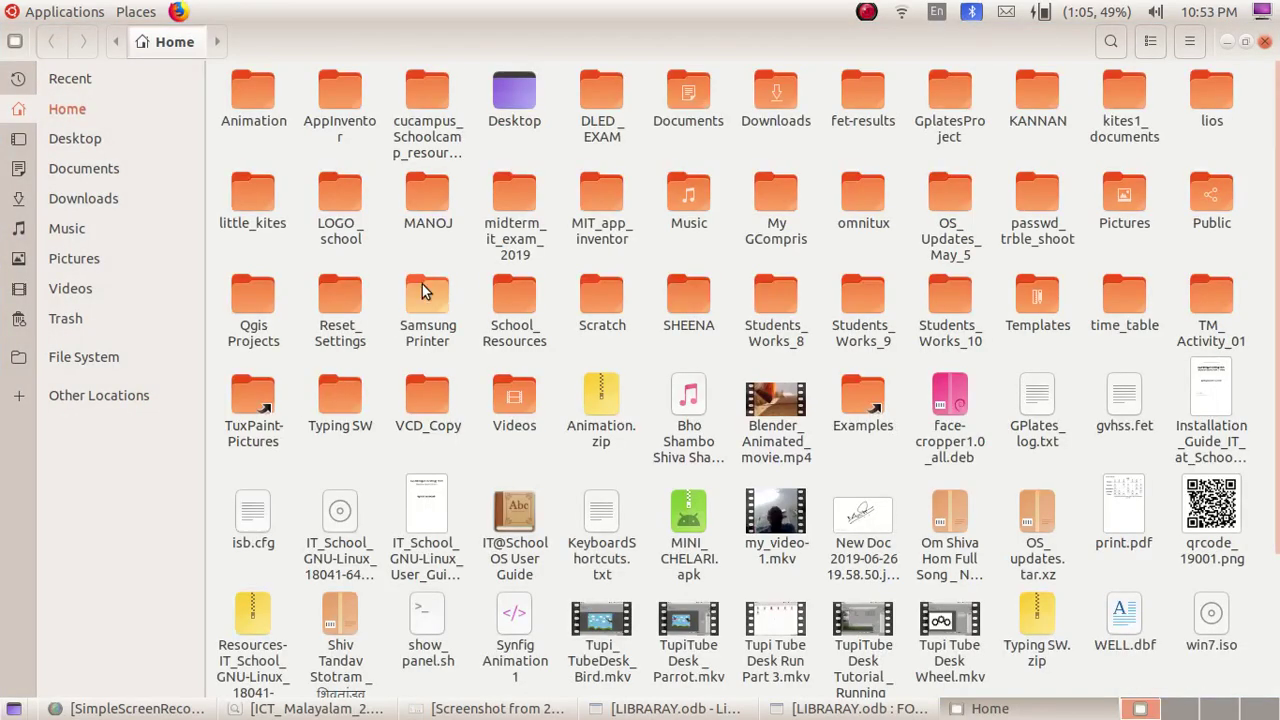
pyautogui.doubleClick(514, 300)
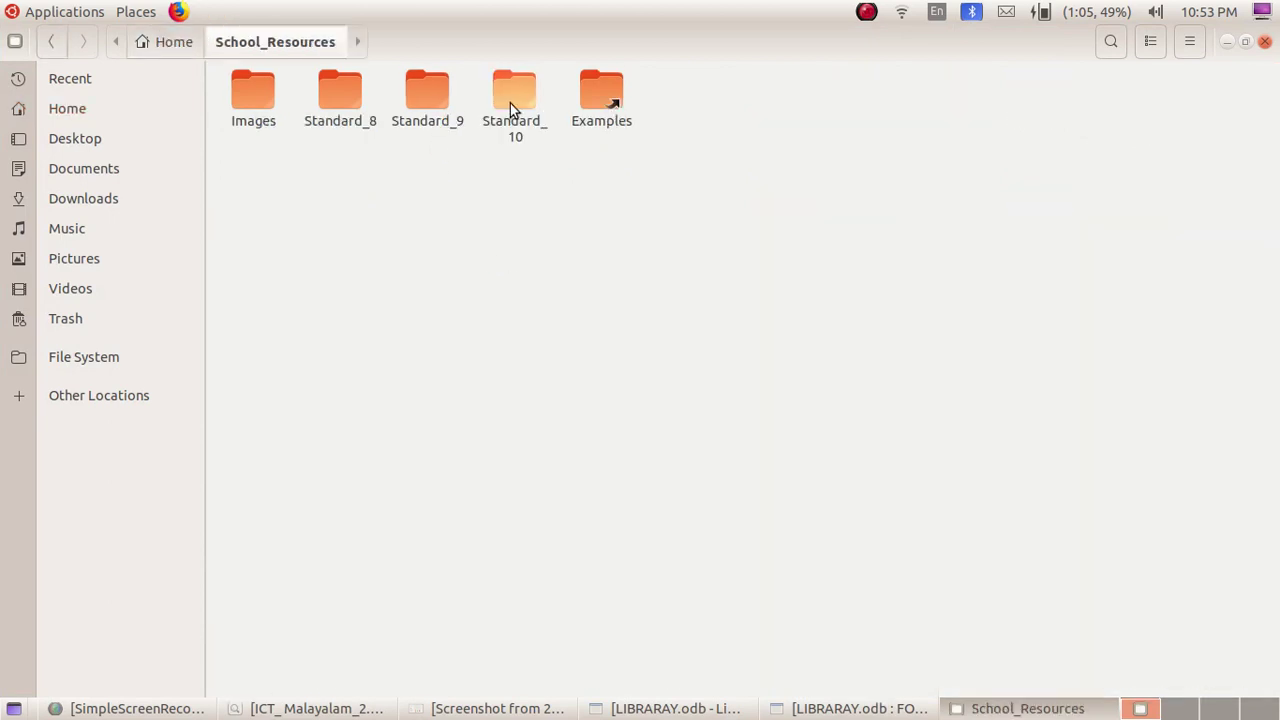
pyautogui.doubleClick(510, 103)
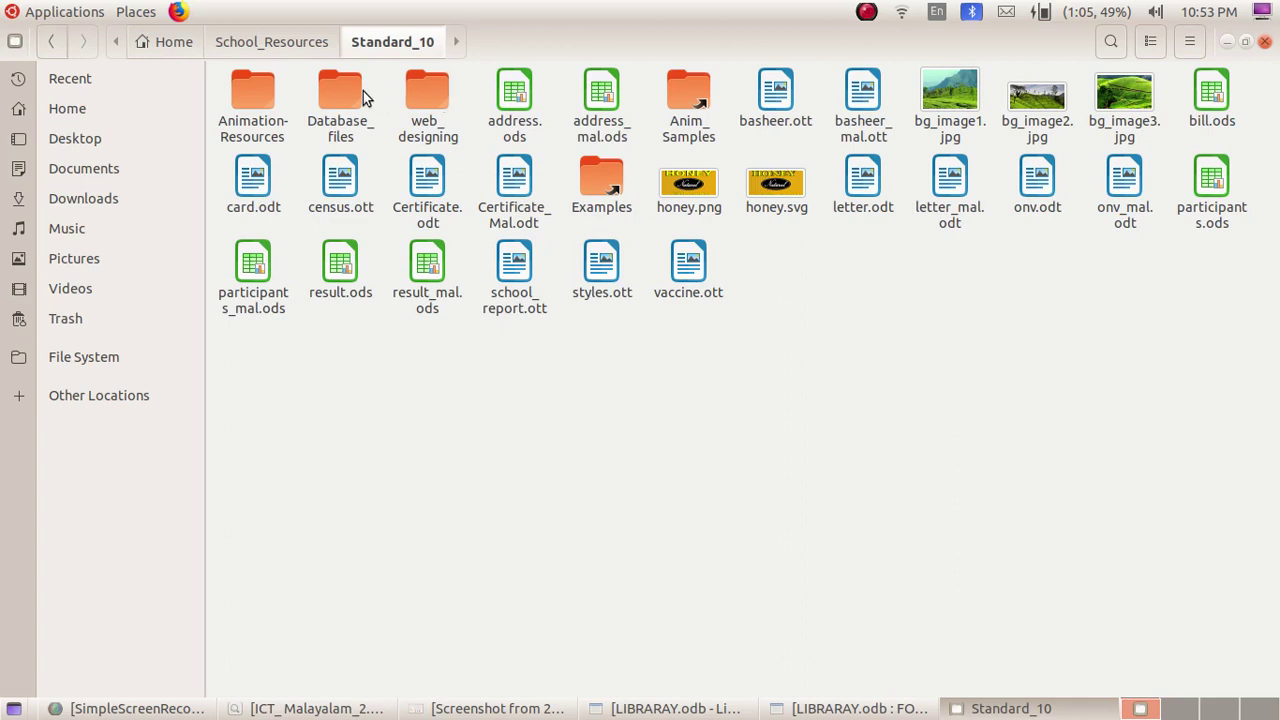
pyautogui.doubleClick(340, 88)
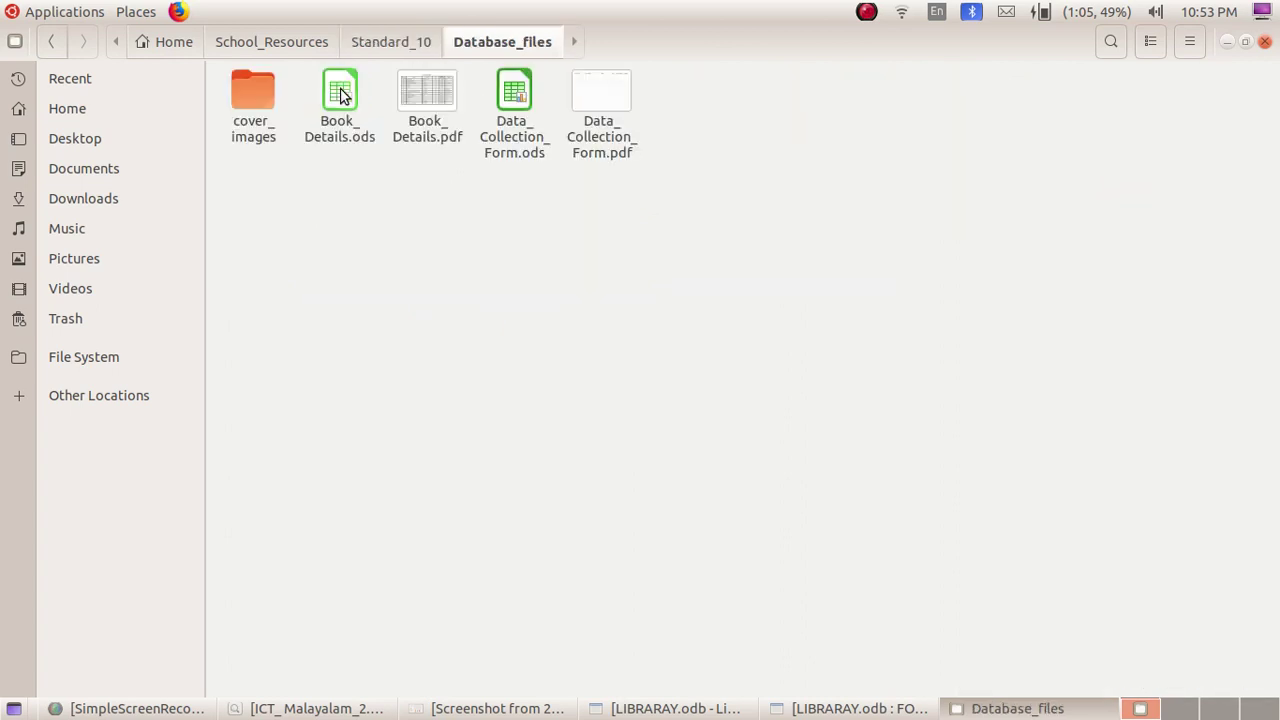
pyautogui.click(342, 94)
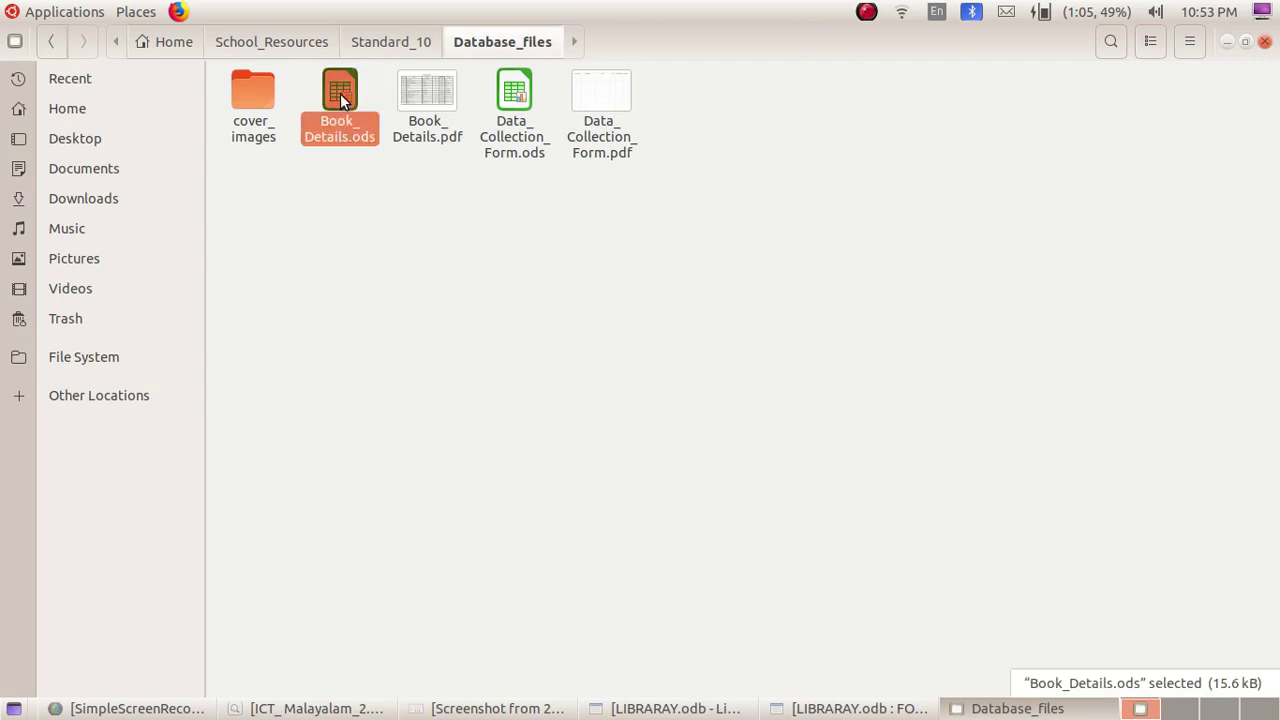
pyautogui.doubleClick(340, 93)
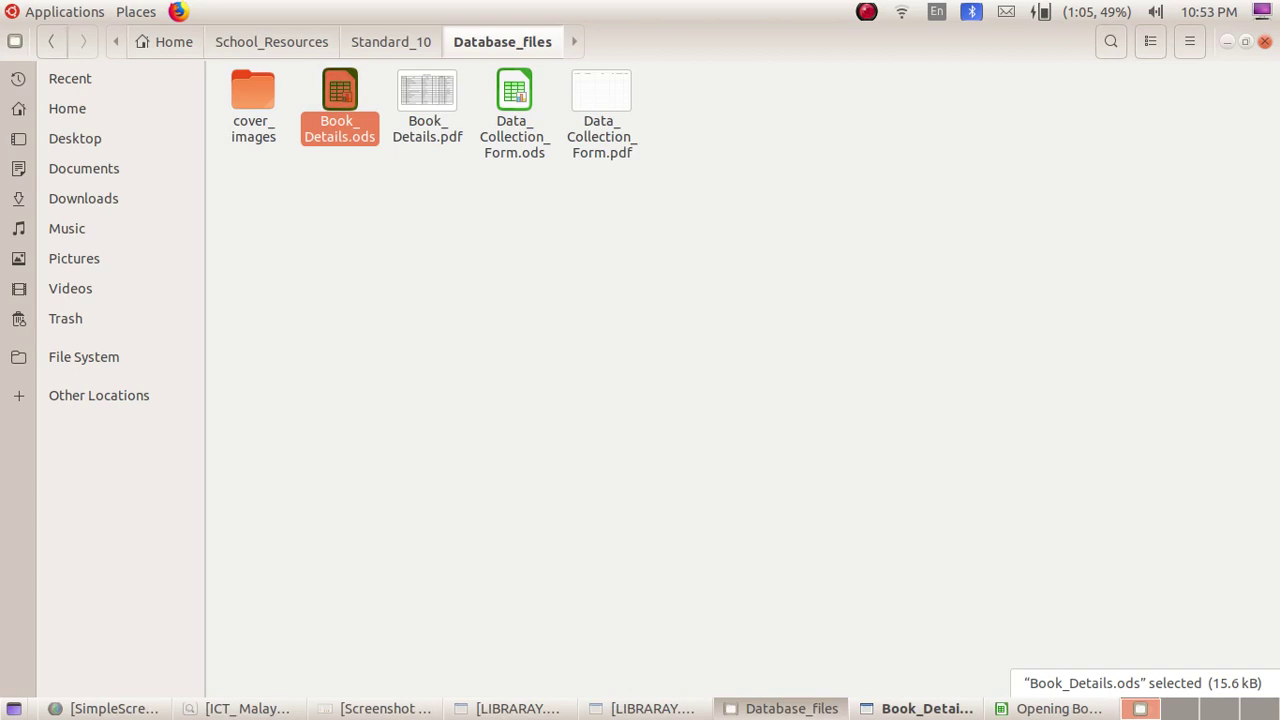
# Step: Bring FORM1 to the front and show the Book_Details.ods spreadsheet over it
pyautogui.click(517, 708)
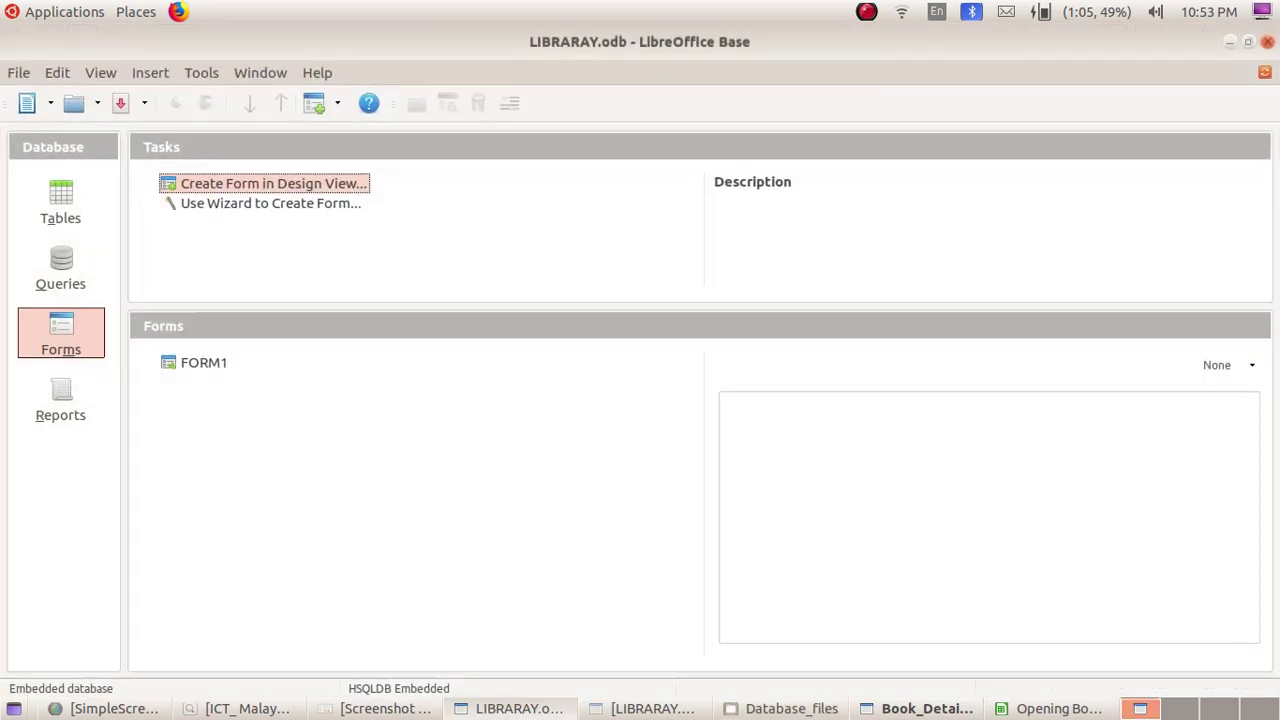
pyautogui.click(652, 708)
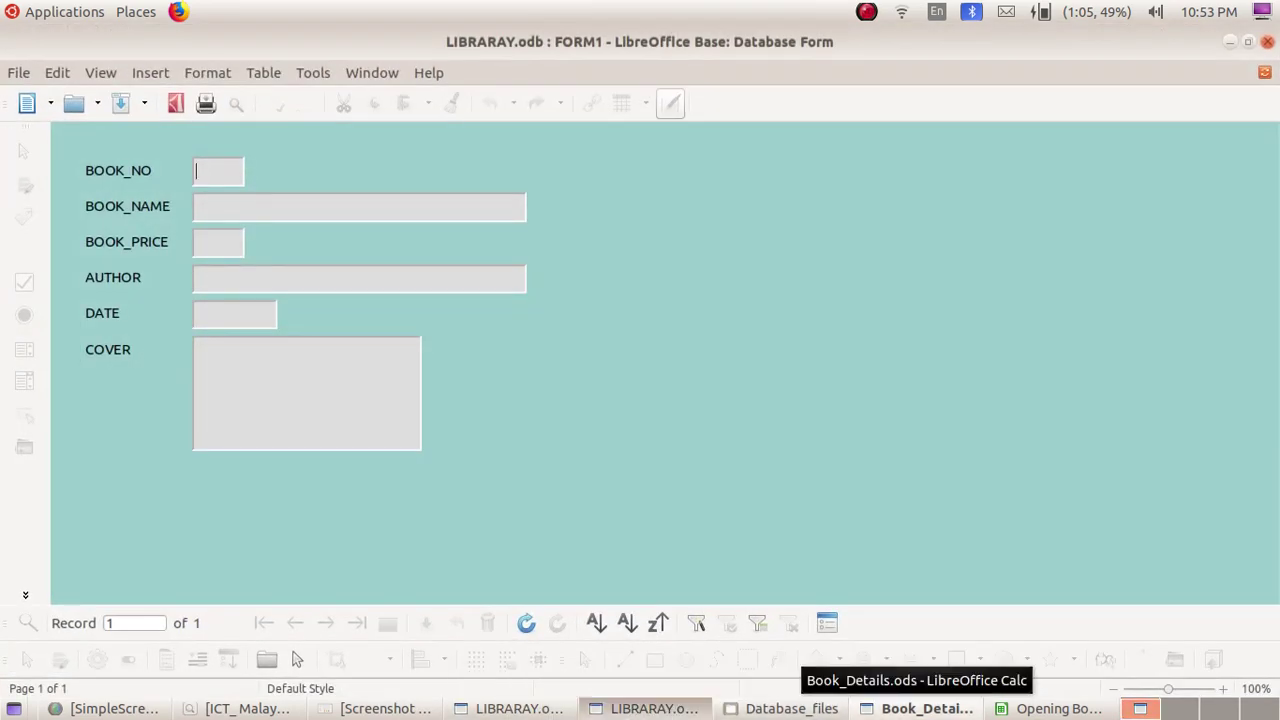
pyautogui.click(925, 708)
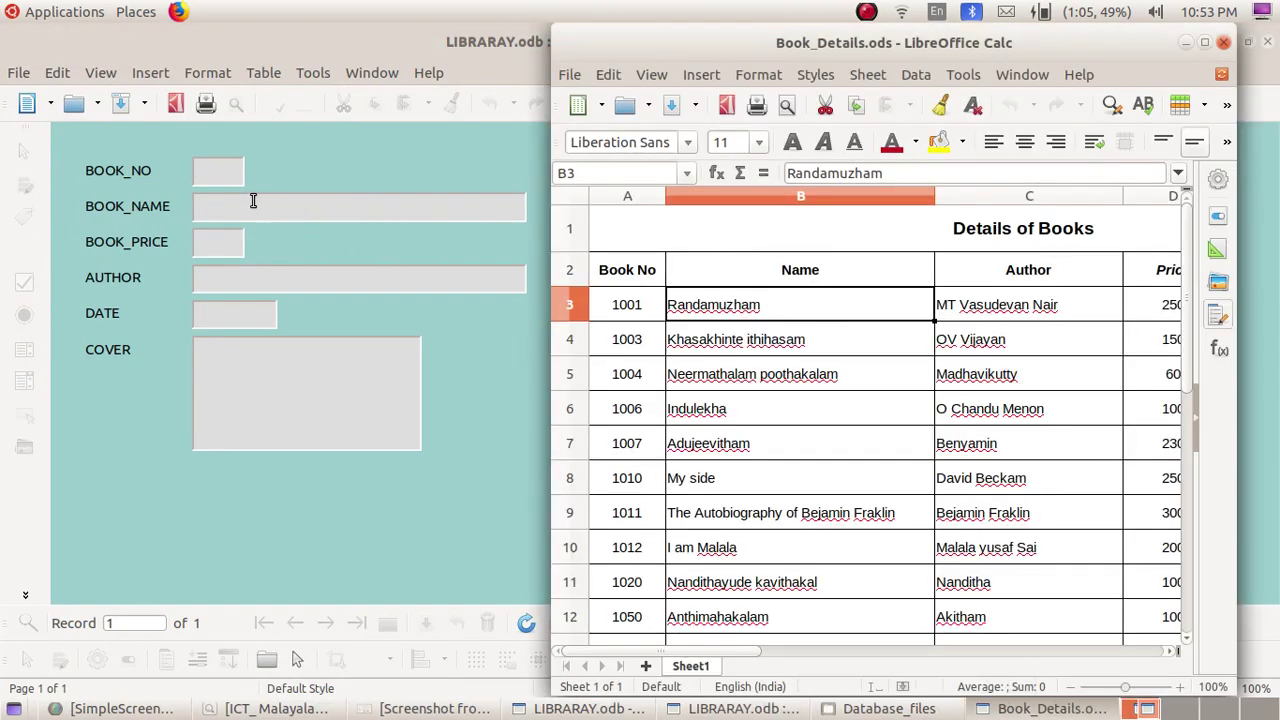
# Step: Enter book number 1001 and book name RANDAMUZHAM in the first record of FORM1
pyautogui.click(218, 175)
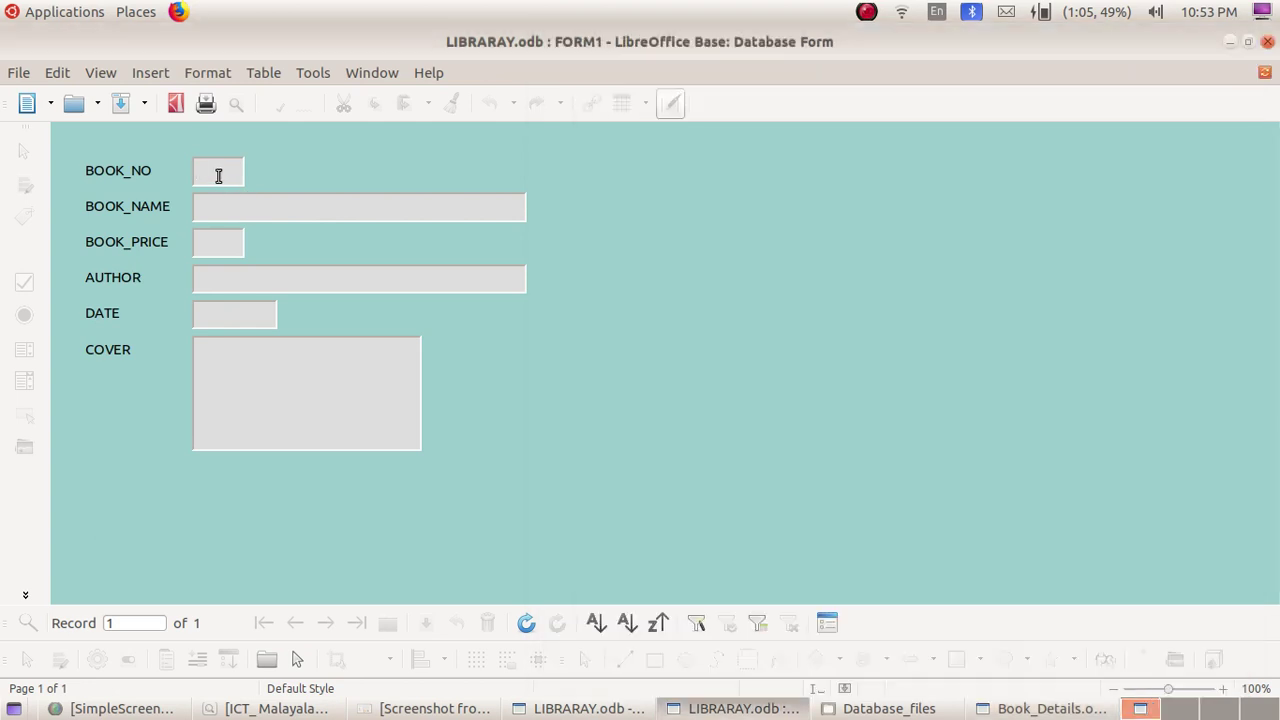
pyautogui.write('100')
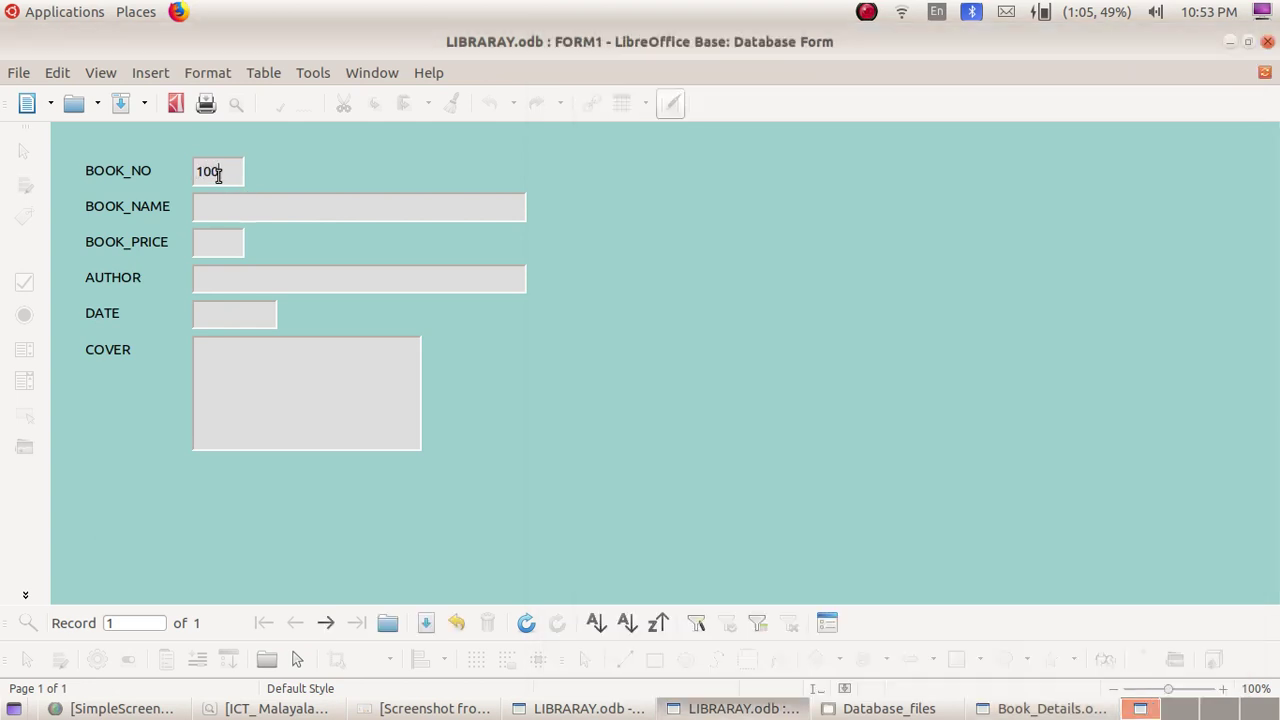
pyautogui.write('1')
pyautogui.click(218, 202)
pyautogui.write('RANDAMUZHAM')
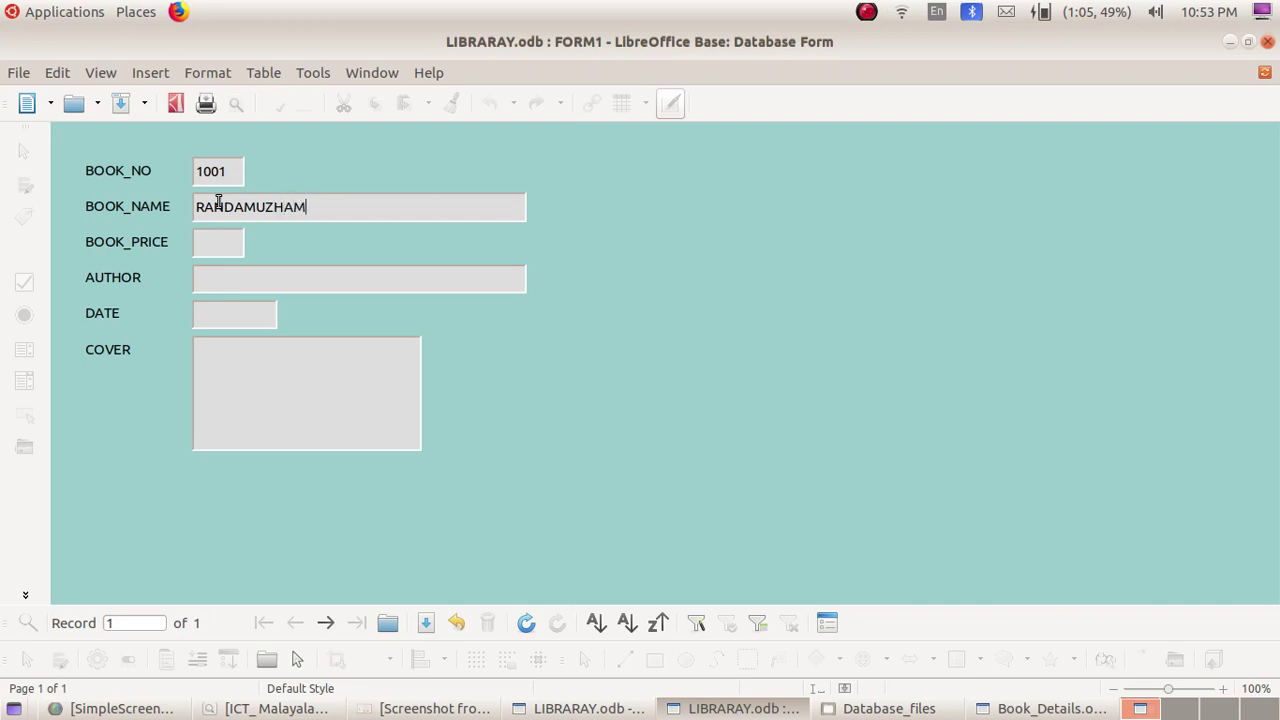
pyautogui.press('Tab')
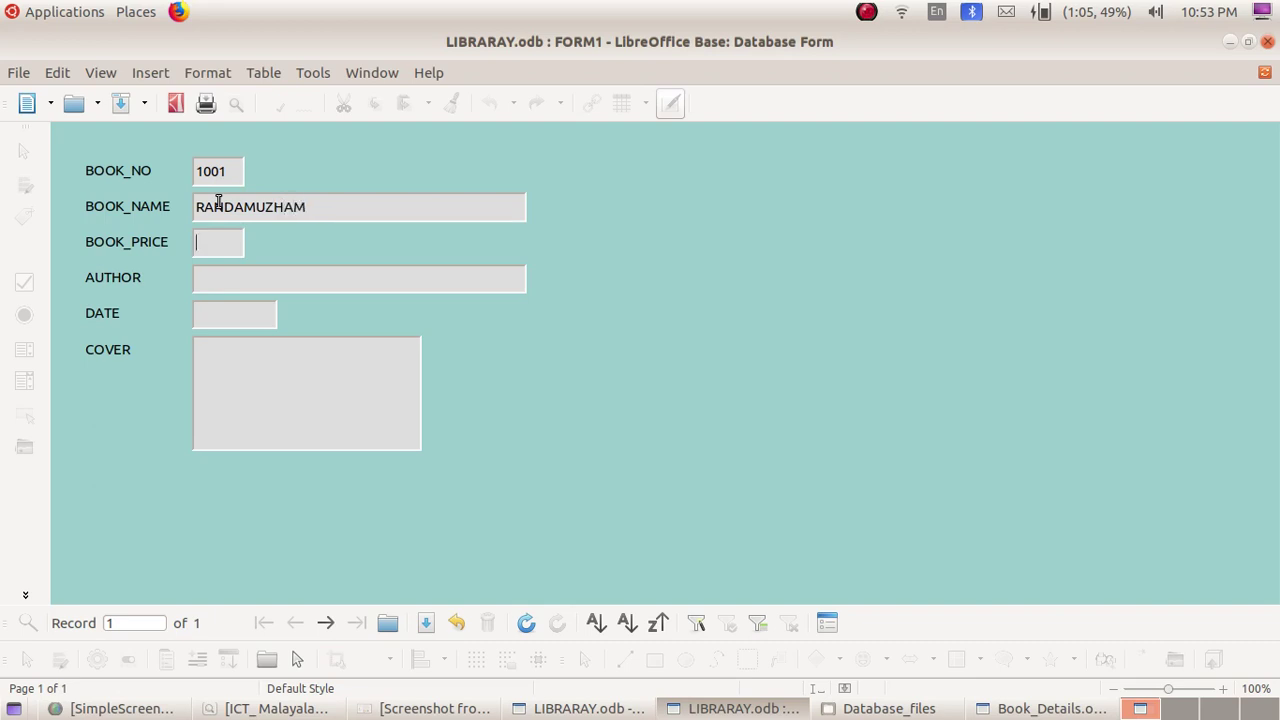
# Step: Check the first book's price in Book_Details.ods and set BOOK_PRICE to 250 in FORM1
pyautogui.click(890, 710)
pyautogui.click(880, 714)
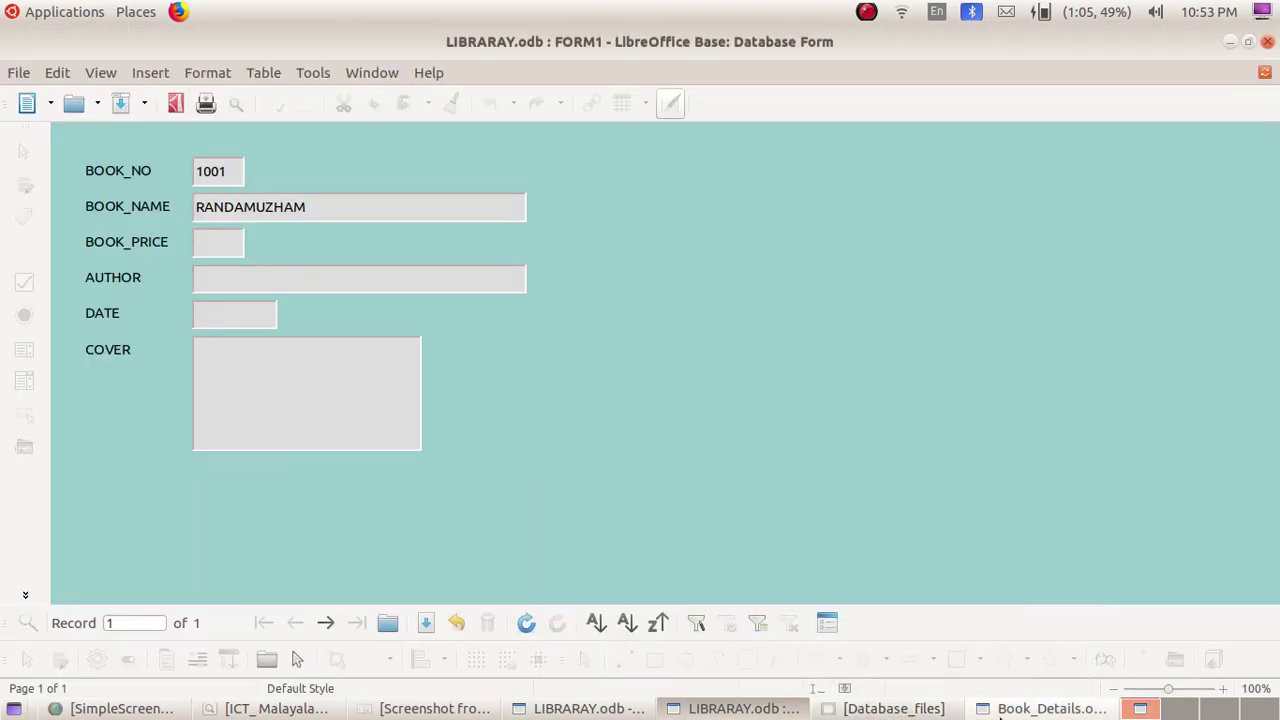
pyautogui.click(1043, 712)
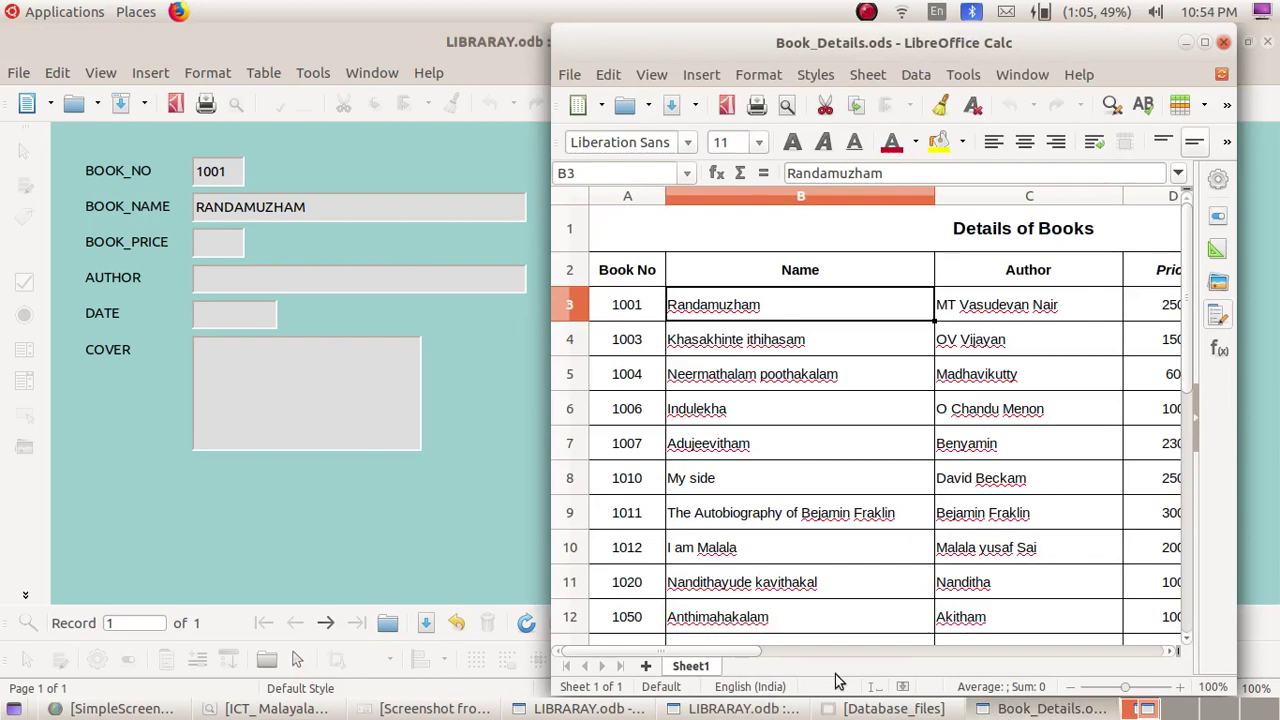
pyautogui.click(236, 248)
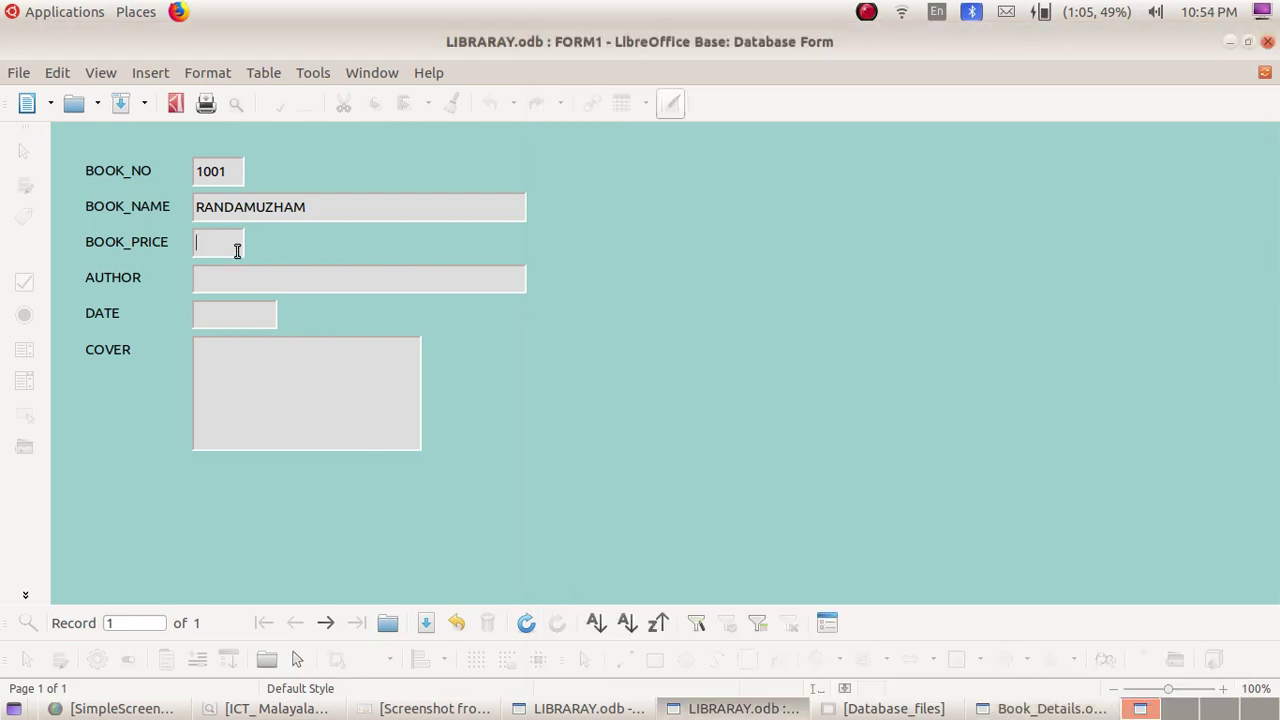
pyautogui.write('250')
# Step: Look up the first book's author and publication date in Book_Details.ods, and enter M TVAUDEVAN NAIR and 12/10/98 in FORM1
pyautogui.click(990, 708)
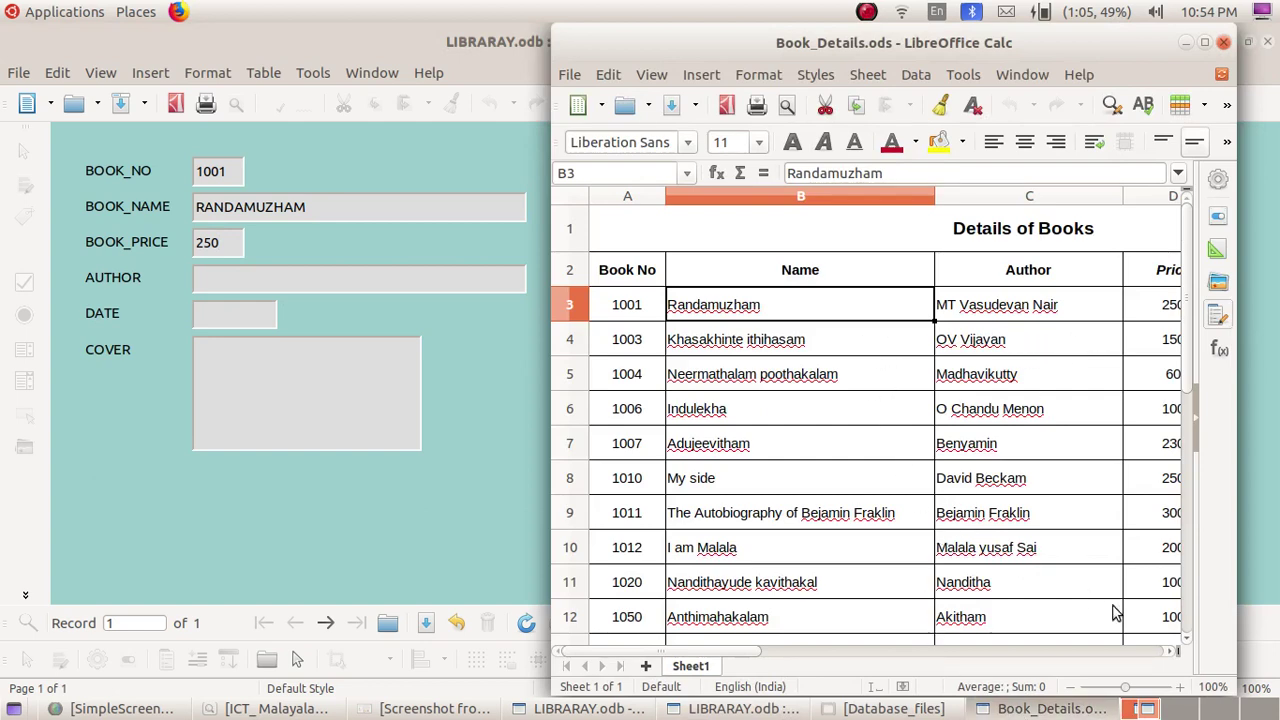
pyautogui.click(1173, 655)
pyautogui.click(1173, 655)
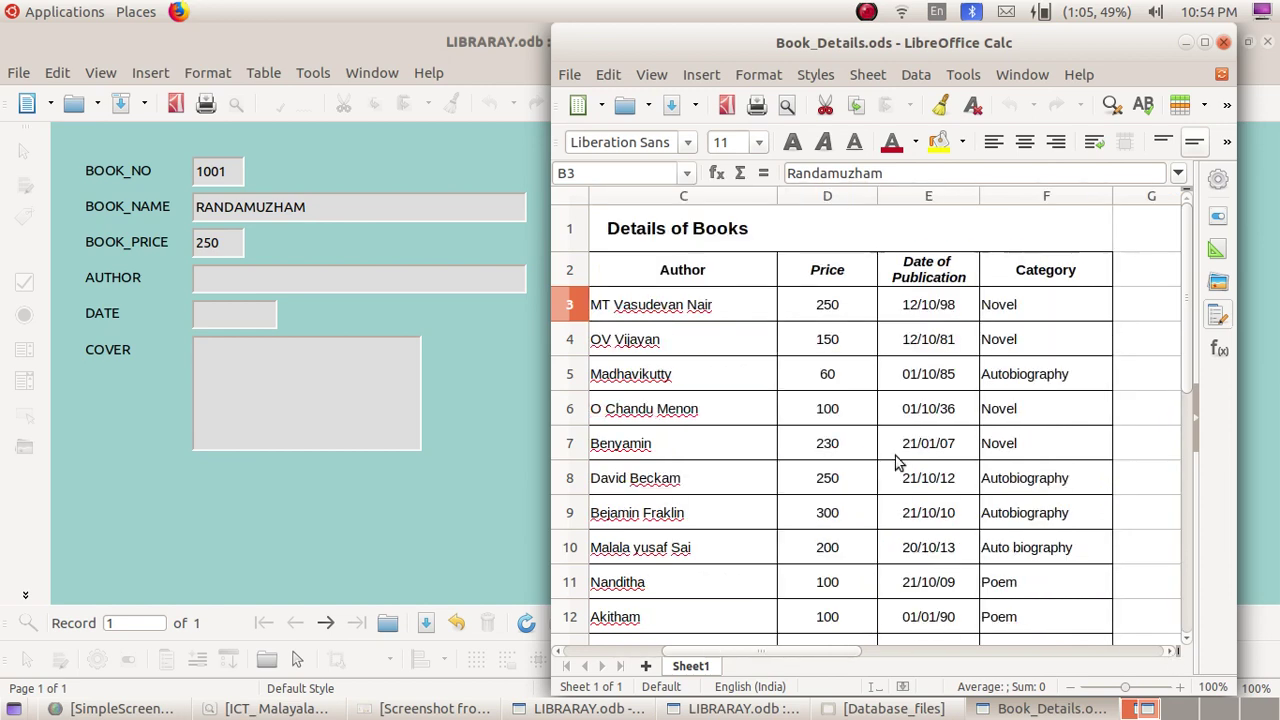
pyautogui.click(449, 283)
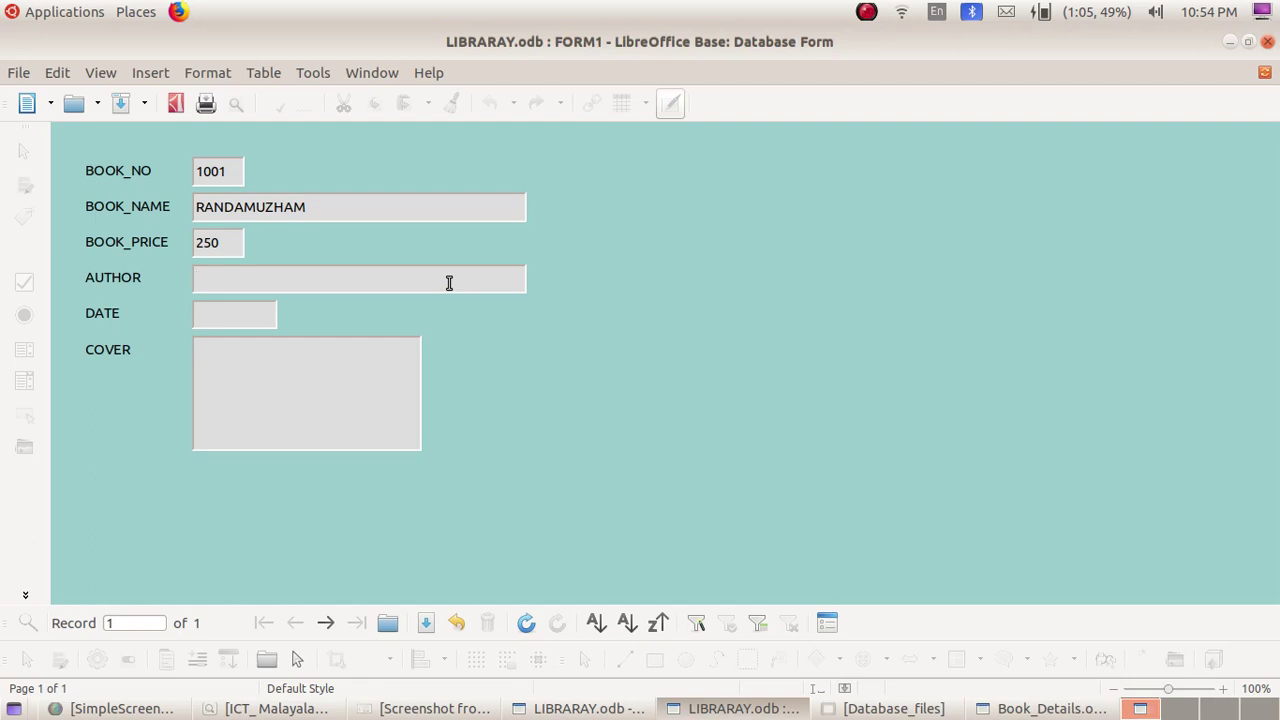
pyautogui.write('M TVAUDEVAN NAI')
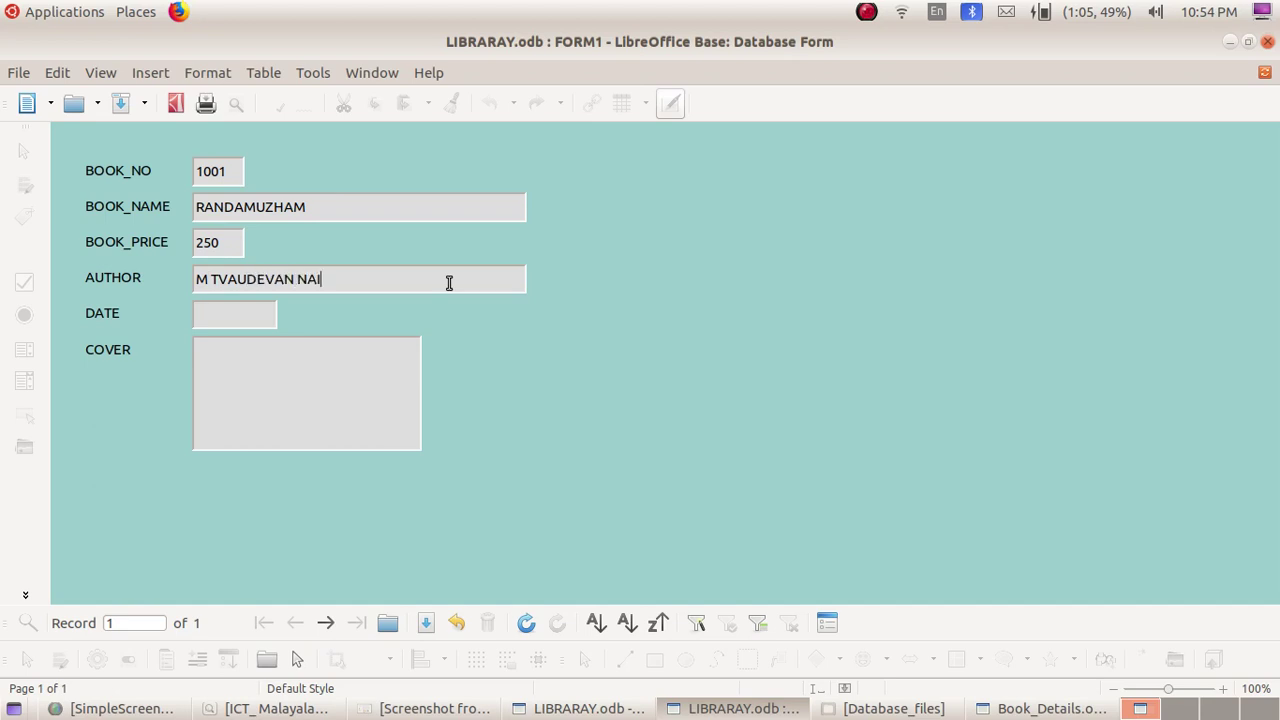
pyautogui.write('R')
pyautogui.click(271, 310)
pyautogui.write('12/10/98')
# Step: Insert Cover4.jpg from School_Resources/Standard_10/Database_files/cover_images as the first record's cover image
pyautogui.doubleClick(243, 381)
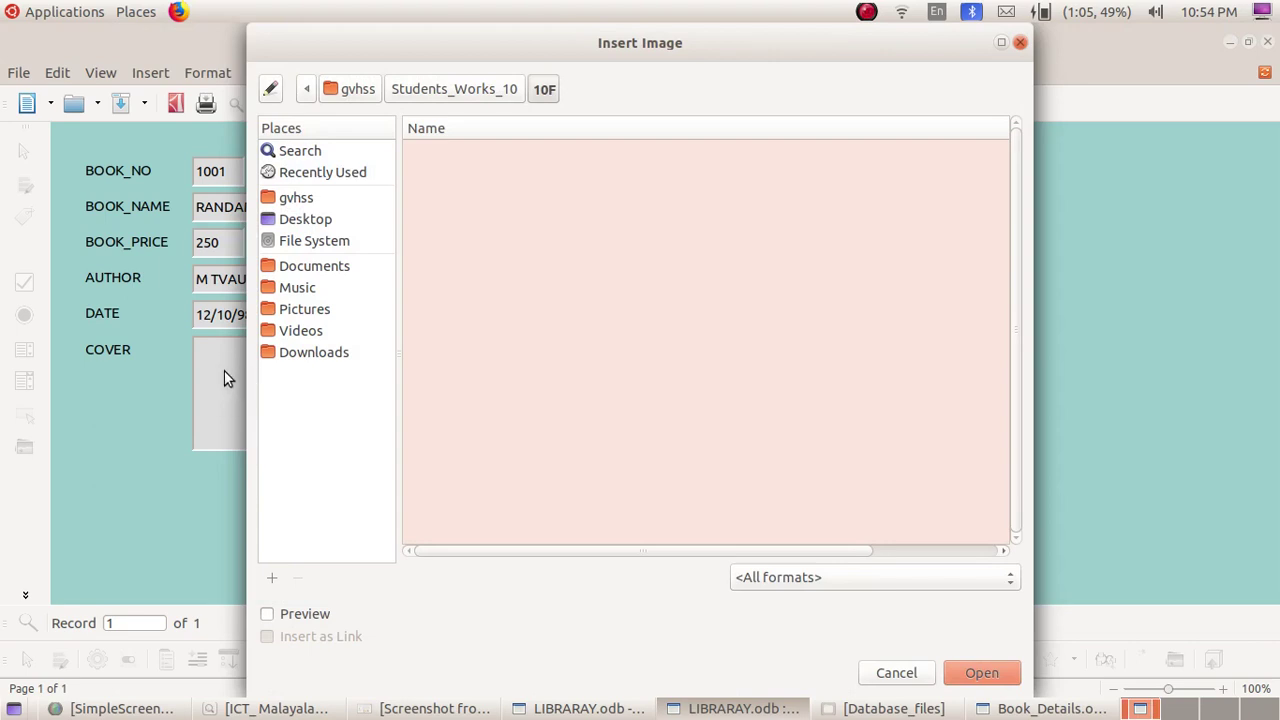
pyautogui.click(318, 204)
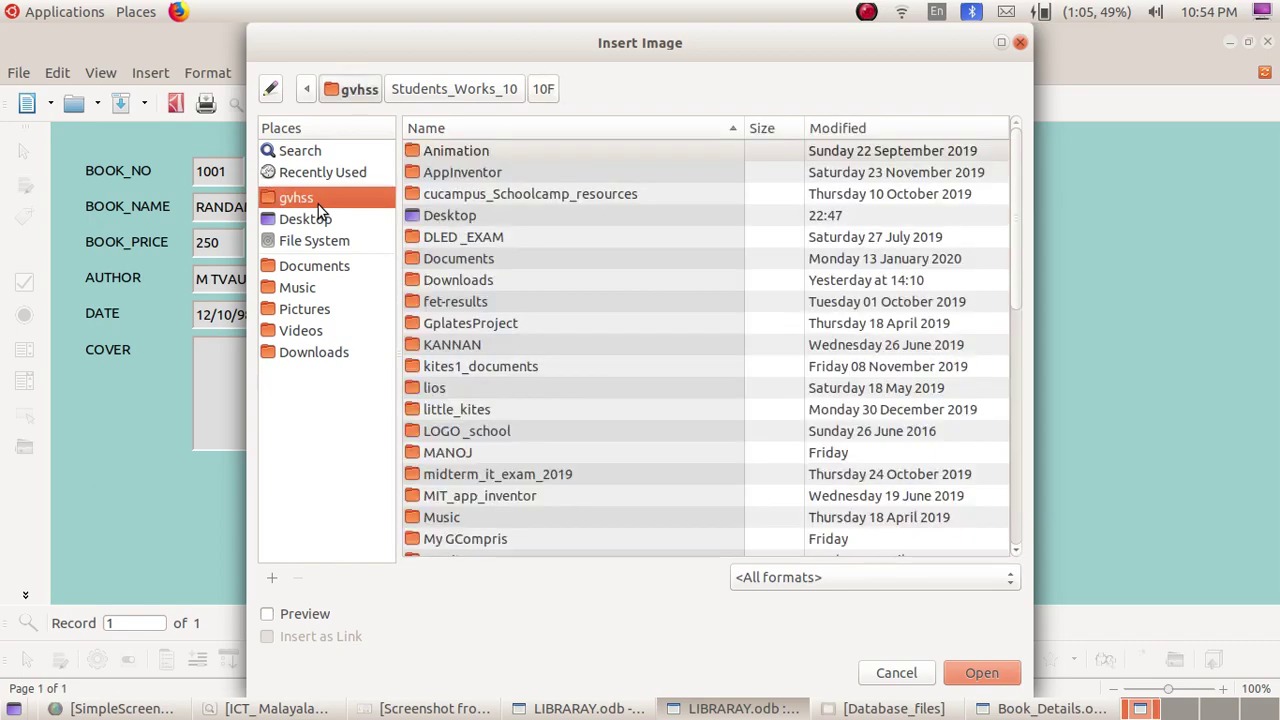
pyautogui.scroll(-5, 490, 368)
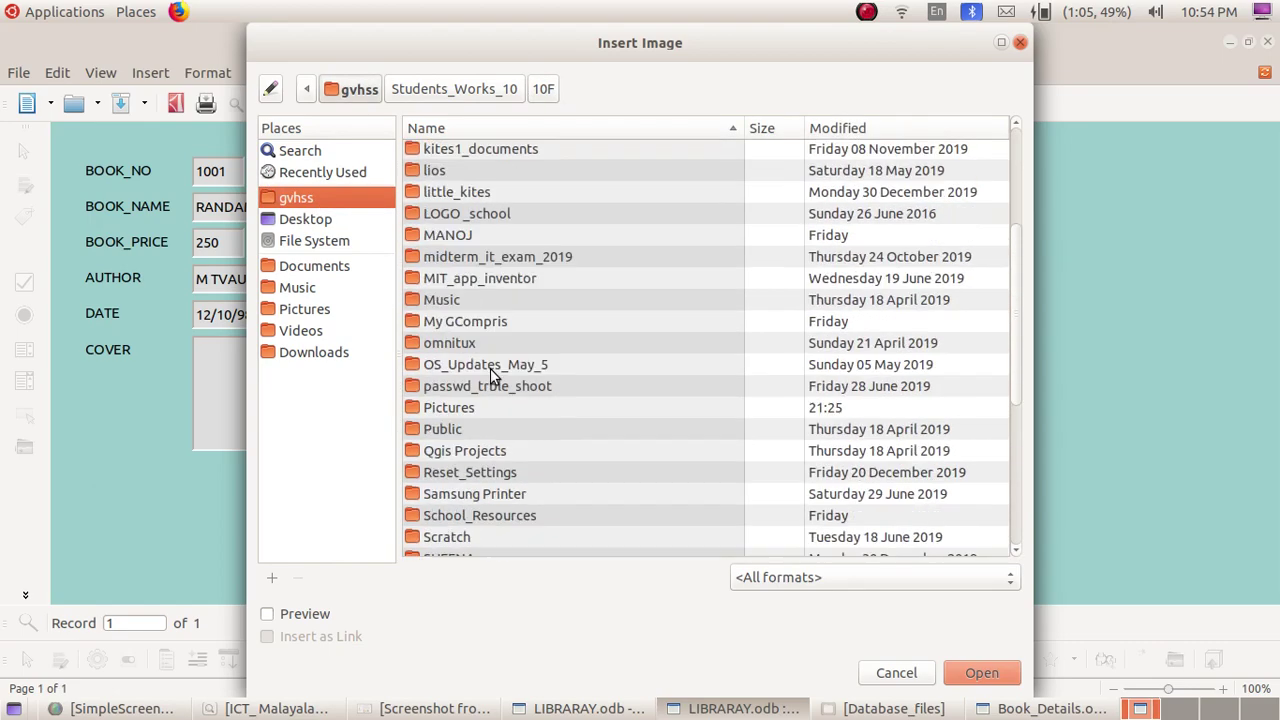
pyautogui.scroll(-2, 490, 368)
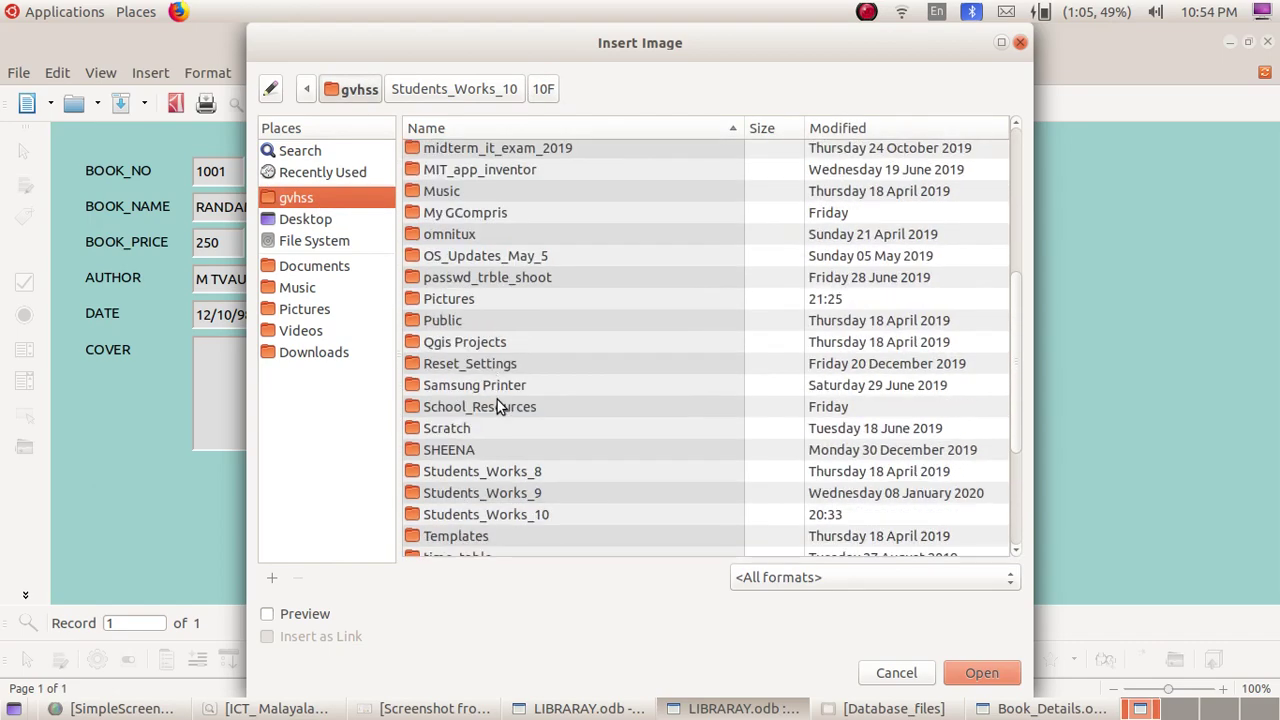
pyautogui.doubleClick(499, 407)
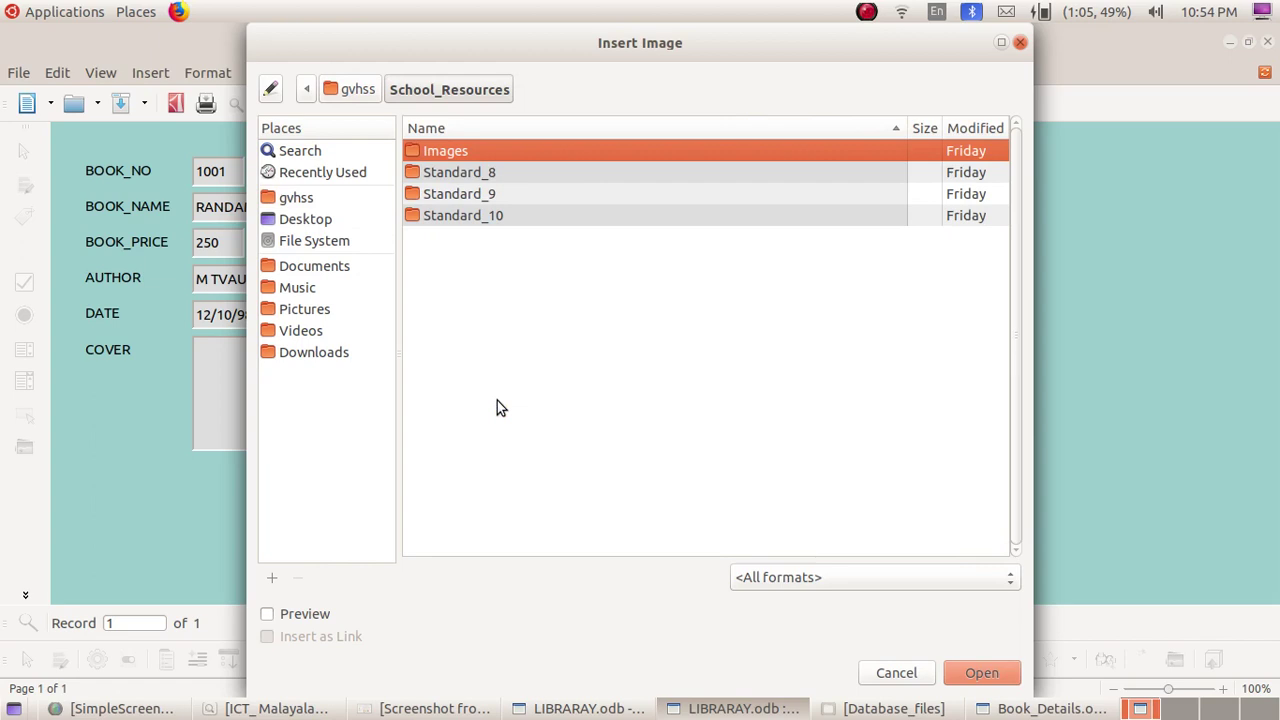
pyautogui.doubleClick(465, 215)
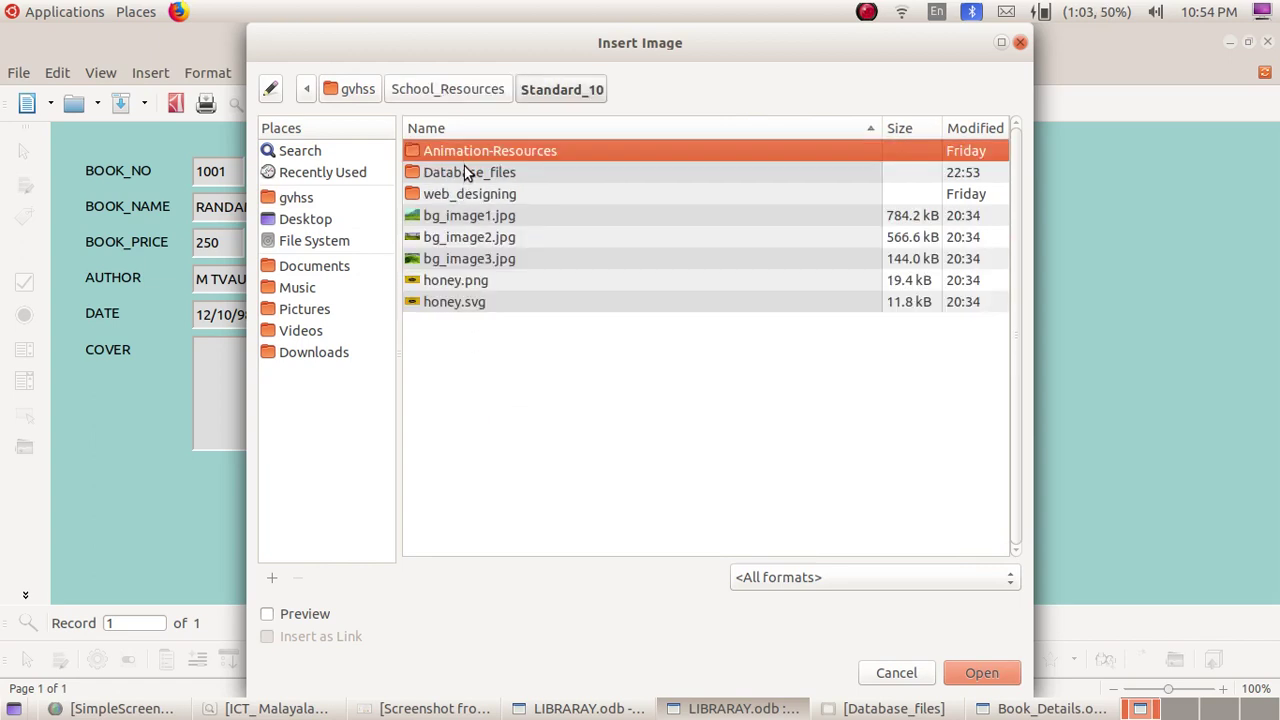
pyautogui.doubleClick(465, 171)
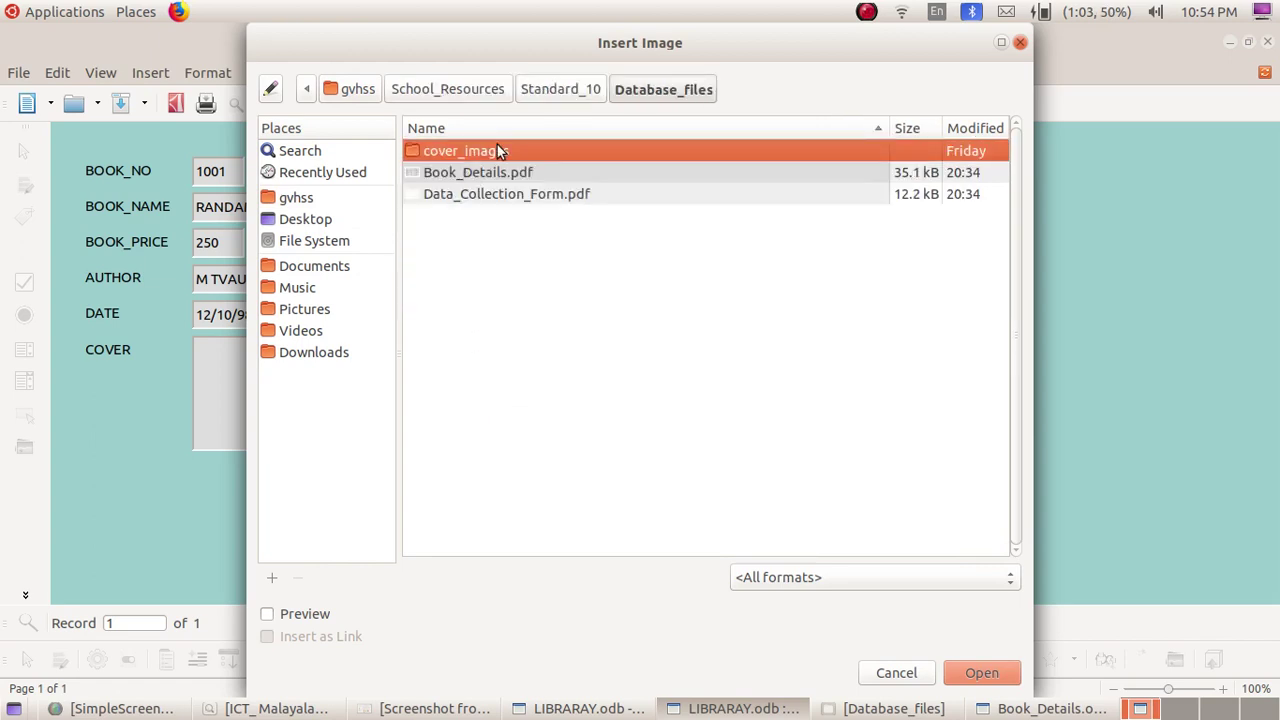
pyautogui.doubleClick(497, 148)
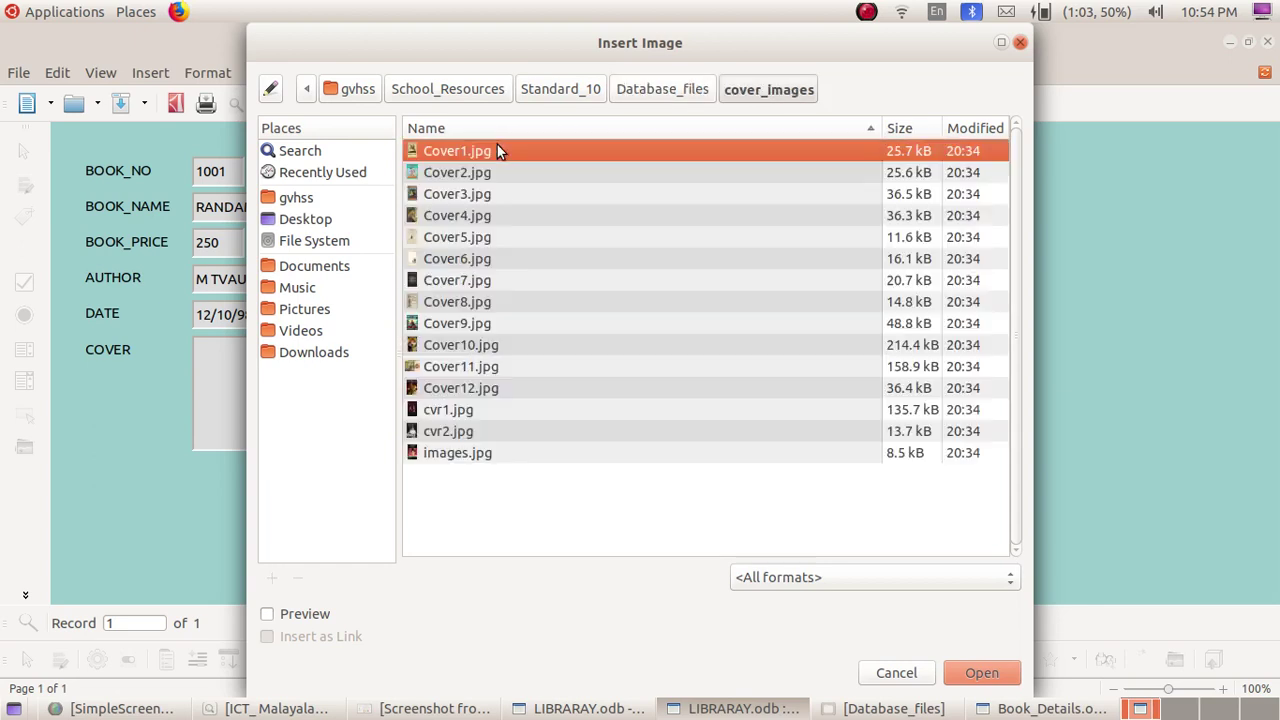
pyautogui.doubleClick(466, 212)
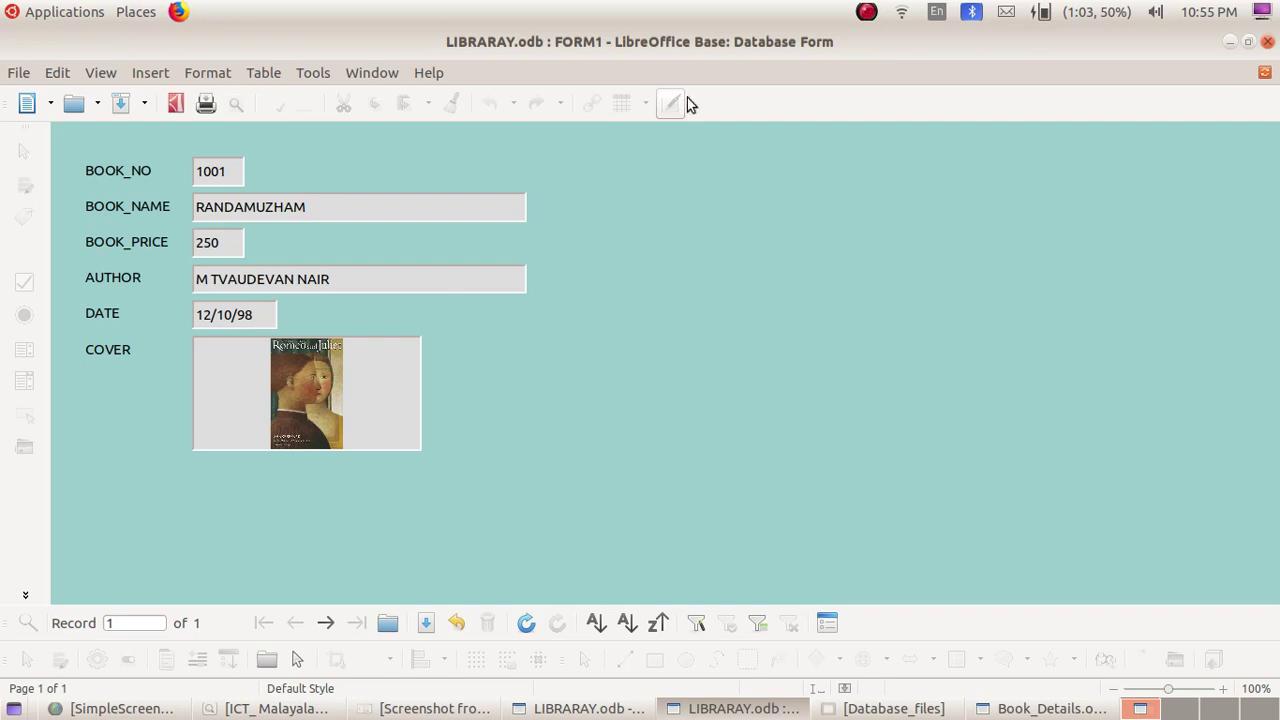
pyautogui.click(866, 13)
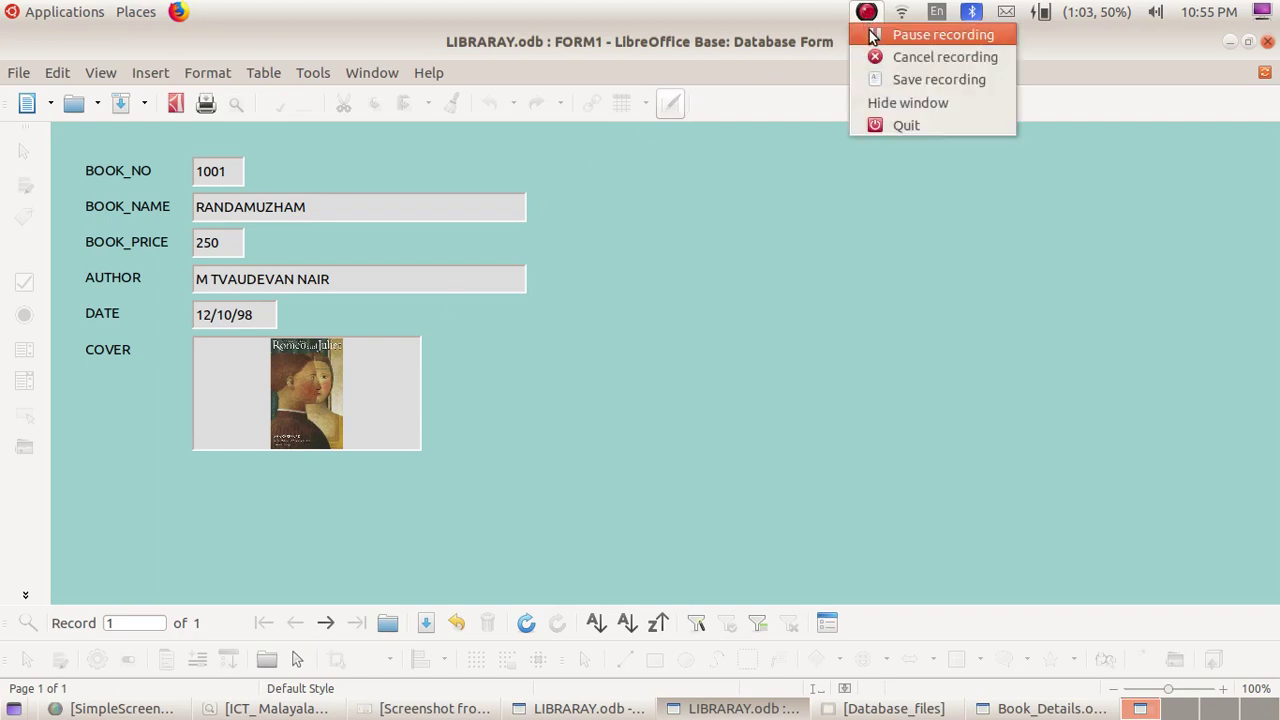
pyautogui.click(880, 33)
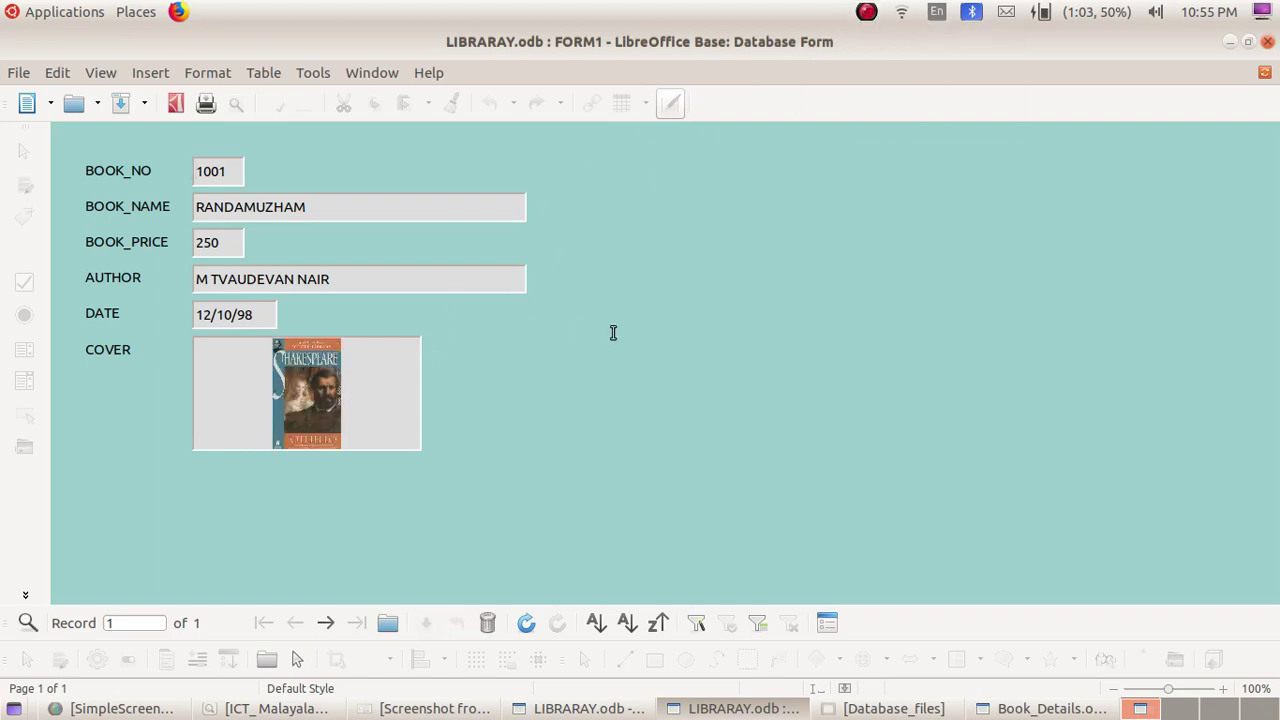
# Step: Advance through the remaining fields of the first record to start a blank second record
pyautogui.press('Tab')
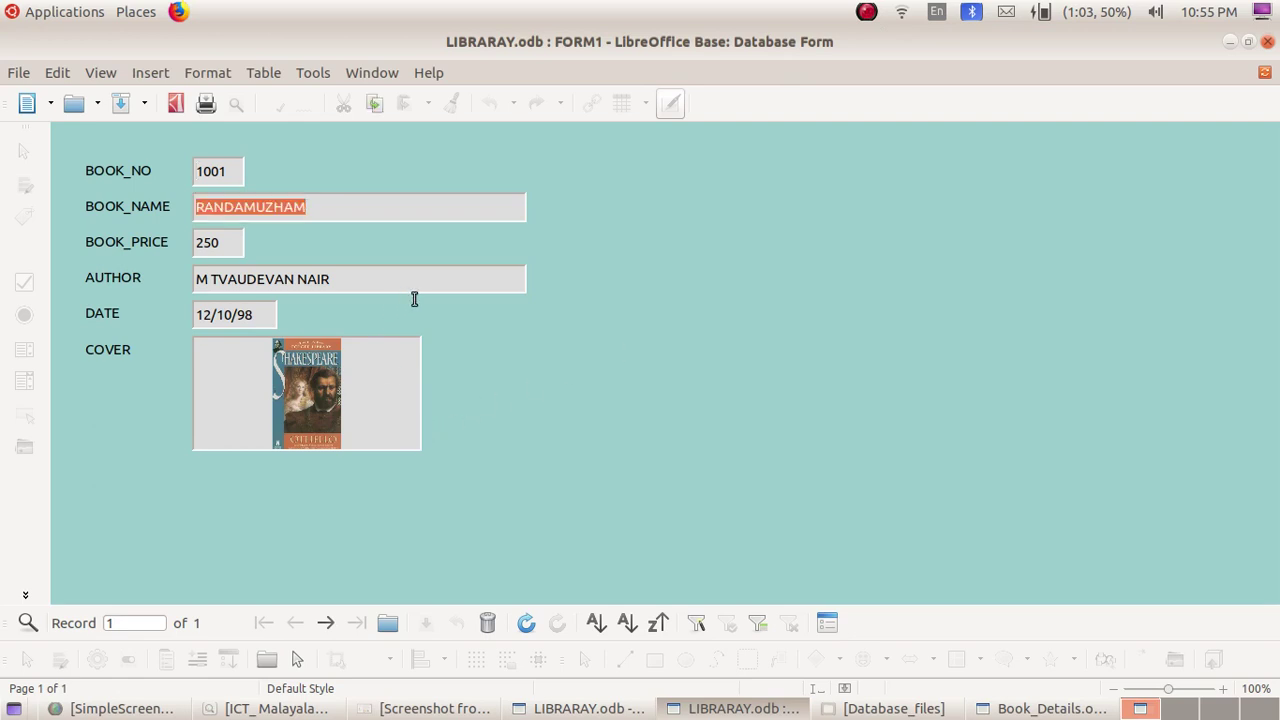
pyautogui.press('Tab')
pyautogui.press('Tab')
pyautogui.press('Tab')
pyautogui.press('Tab')
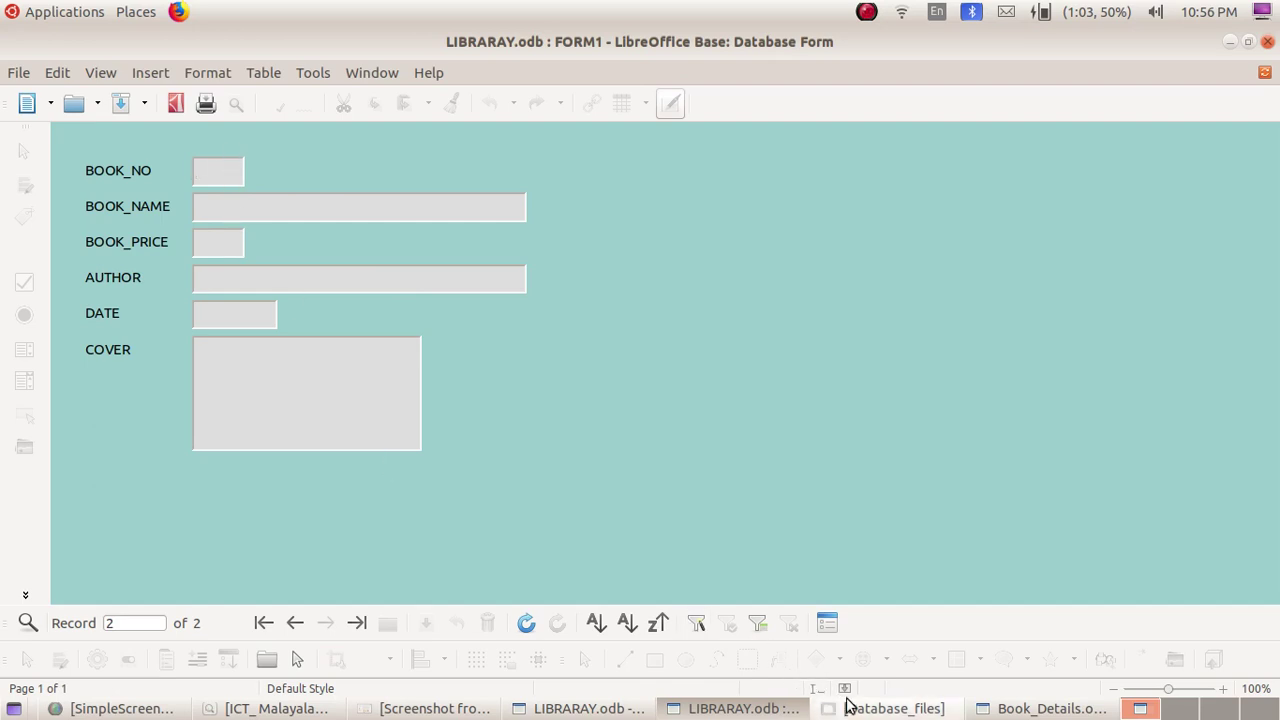
# Step: Consult Book_Details.ods for the second book, and enter book number 1002 and book name KHASAKKINTE ITHIHASAM in FORM1
pyautogui.click(1040, 710)
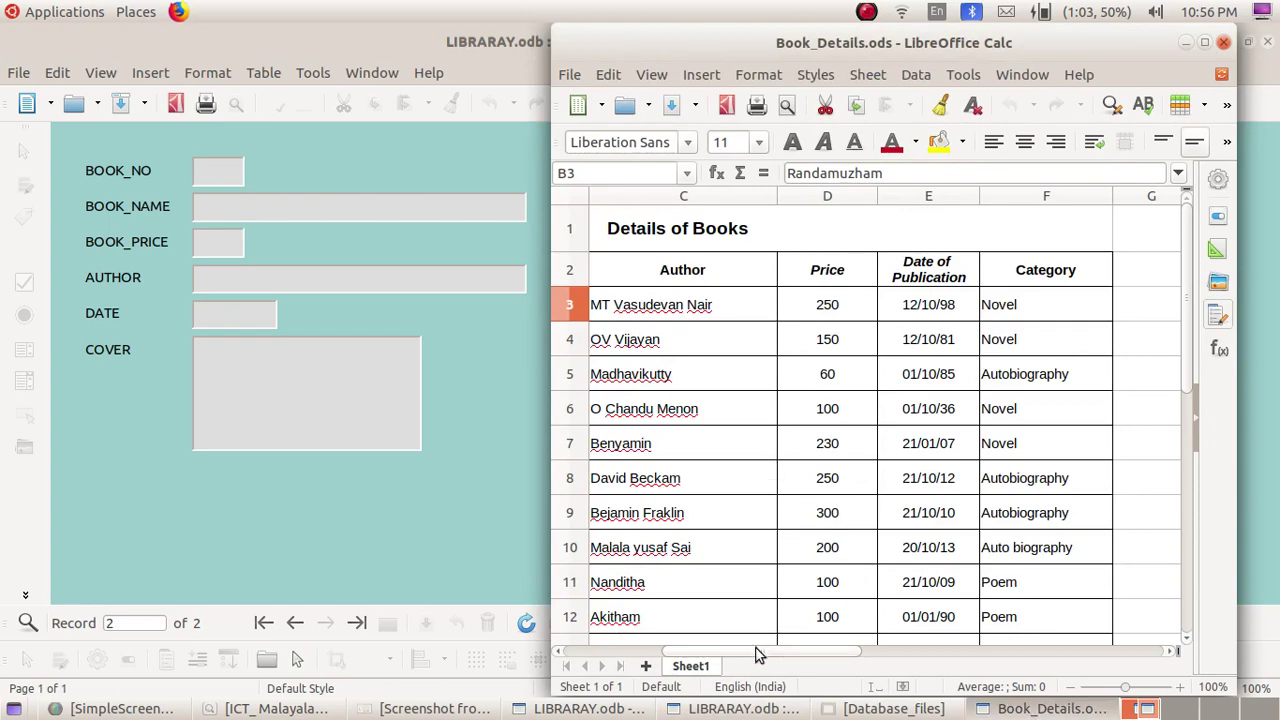
pyautogui.moveTo(757, 654); pyautogui.dragTo(717, 652)
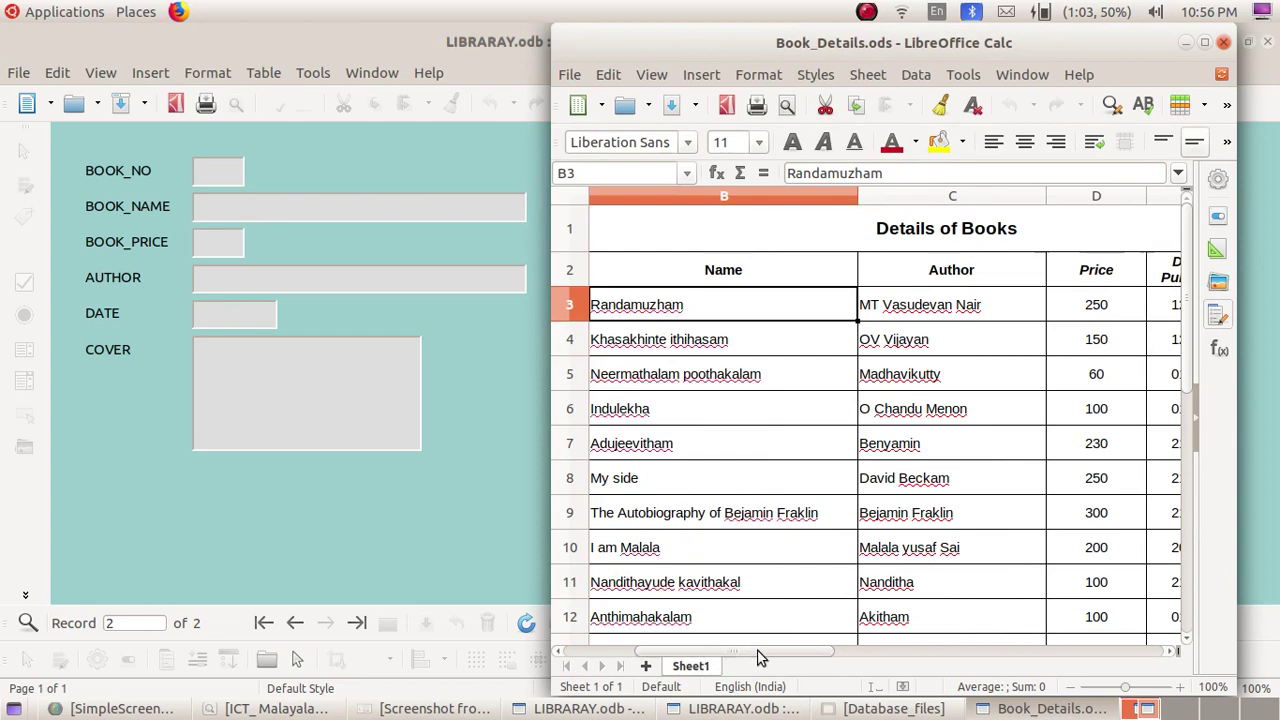
pyautogui.click(1172, 652)
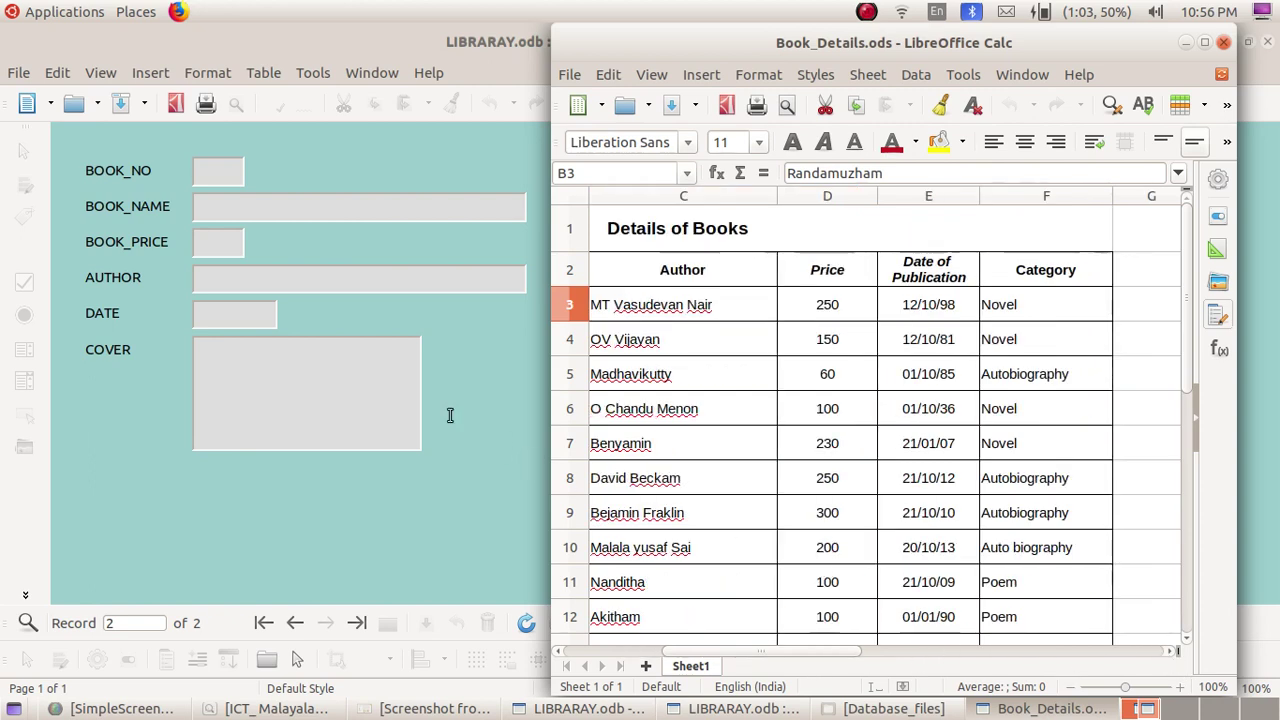
pyautogui.click(228, 175)
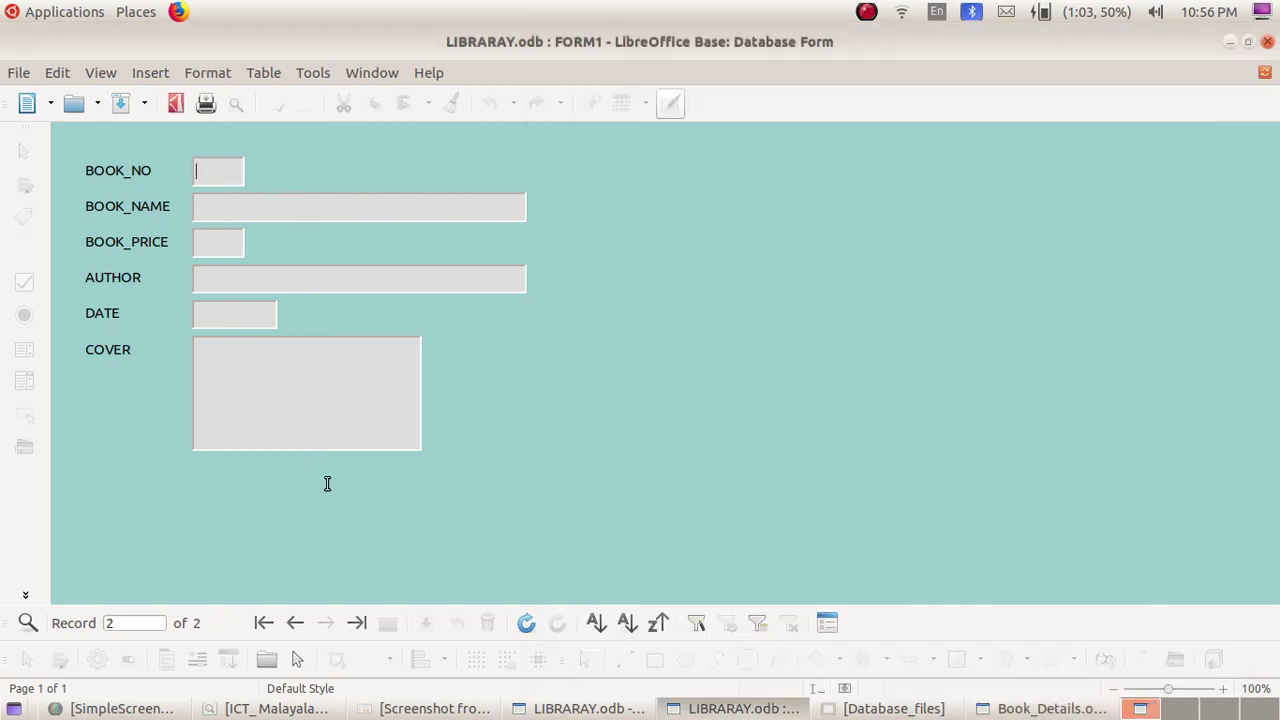
pyautogui.write('100')
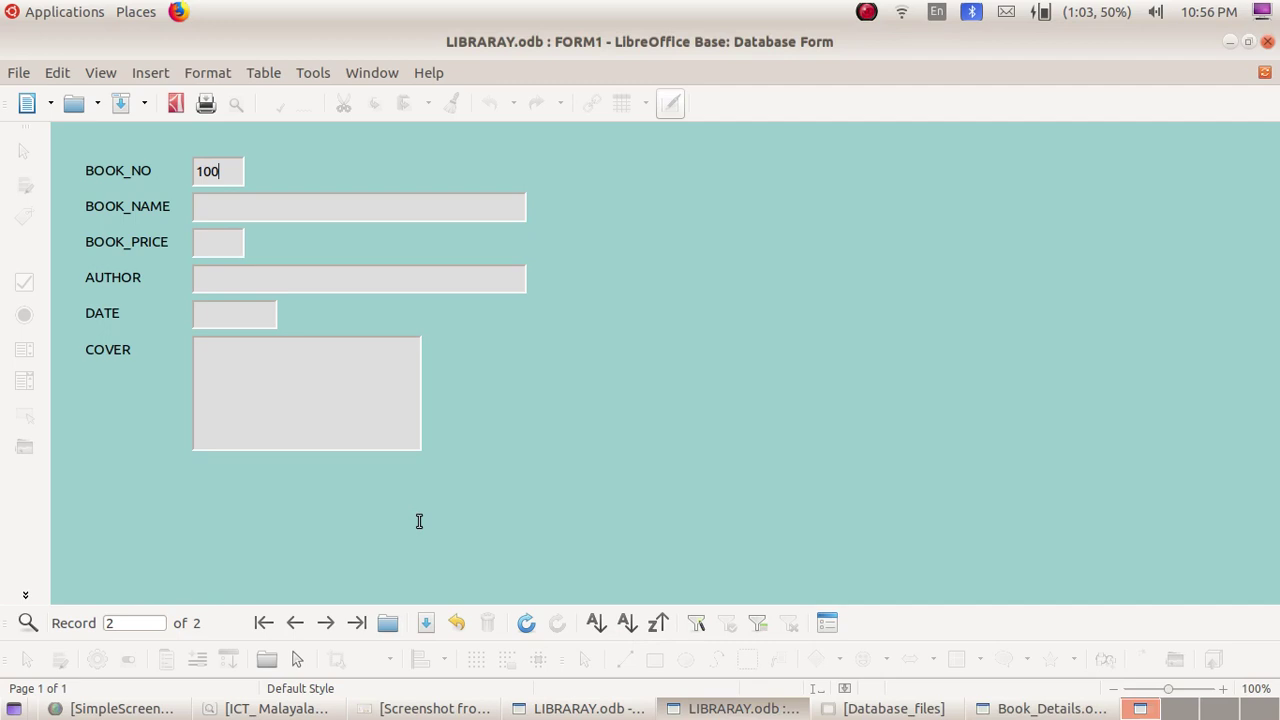
pyautogui.write('2')
pyautogui.click(326, 217)
pyautogui.write('KHASAKKINTE ITHIHASAM')
# Step: Set the second record's price to 150 and its author to O V VIJAYAN
pyautogui.click(216, 250)
pyautogui.write('15')
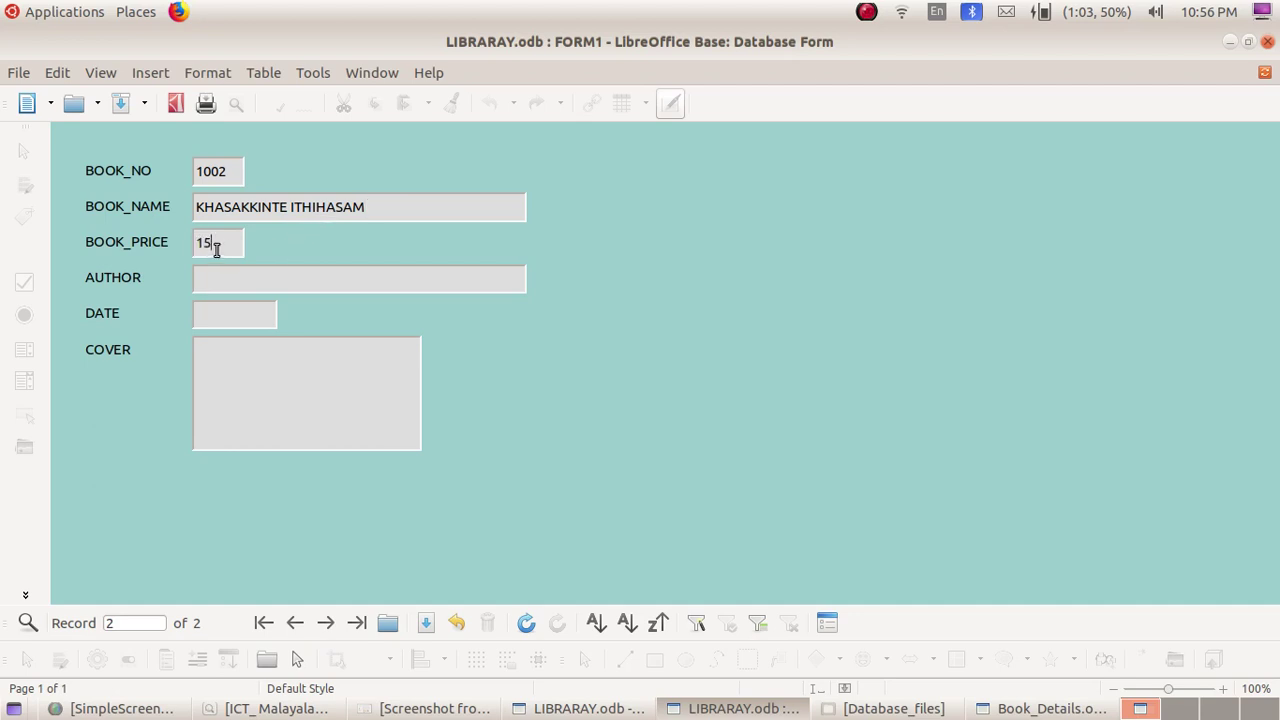
pyautogui.write('0')
pyautogui.click(215, 279)
pyautogui.write('O V VIJAYAN')
# Step: Check the second book's publication date in Book_Details.ods and enter 12/10/81 as the date in FORM1
pyautogui.click(214, 316)
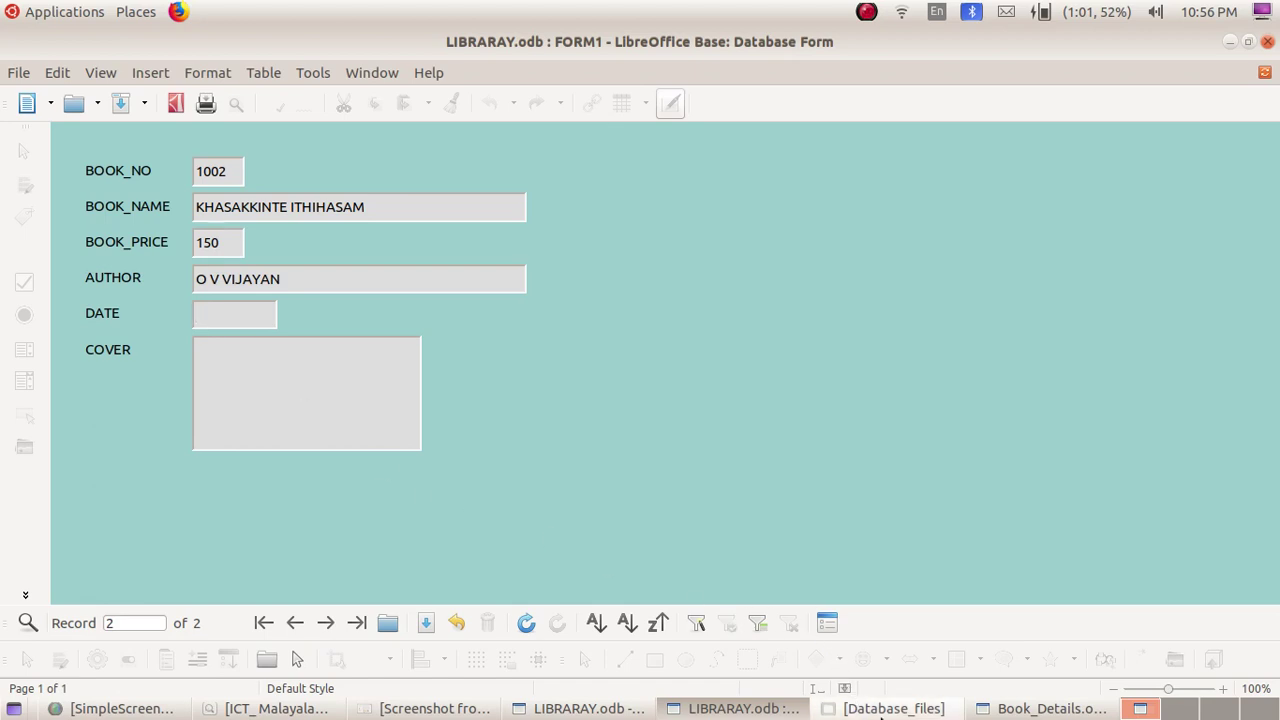
pyautogui.click(1012, 712)
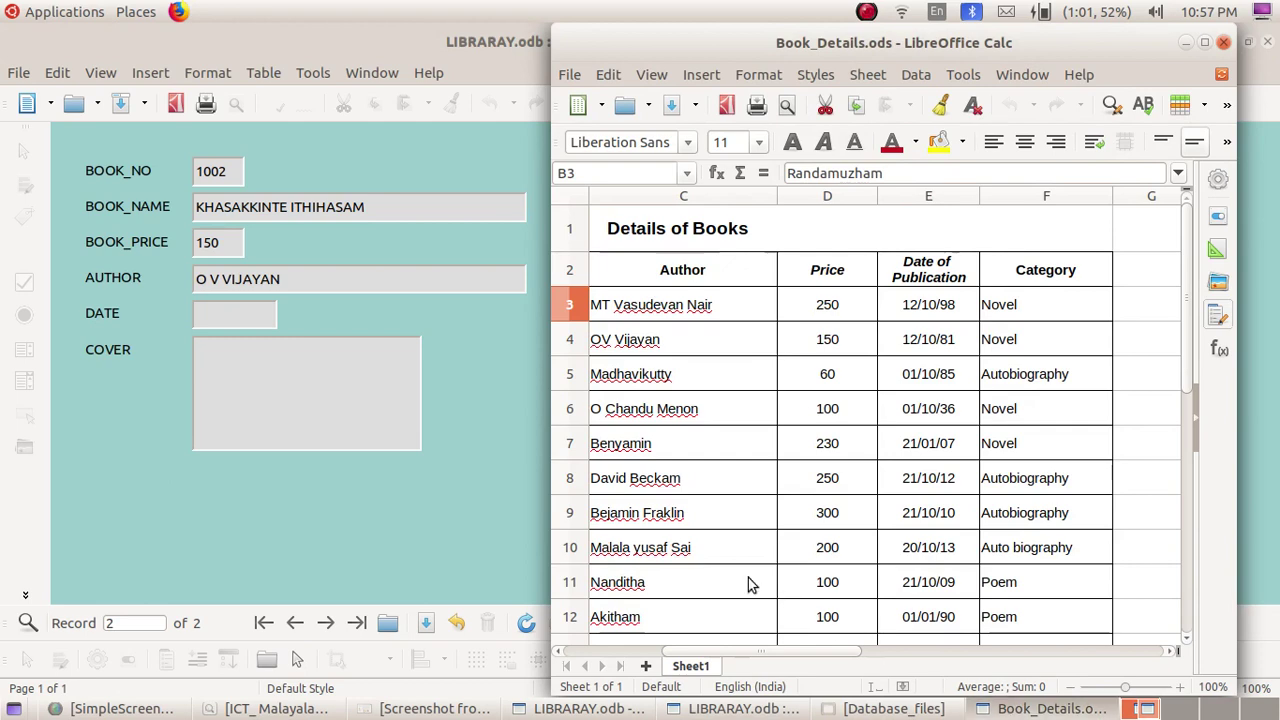
pyautogui.click(262, 313)
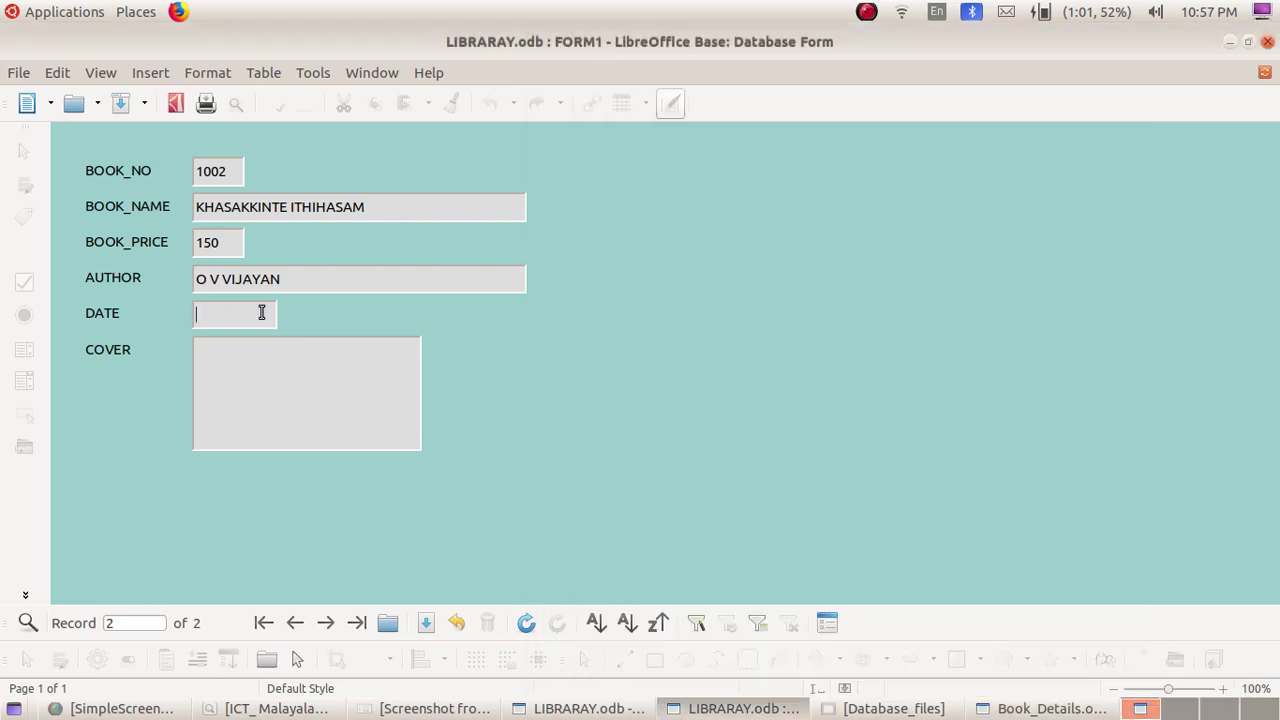
pyautogui.write('12/10/81')
# Step: Insert Cover7.jpg from the cover_images folder as the second record's cover image
pyautogui.doubleClick(249, 377)
pyautogui.click(472, 281)
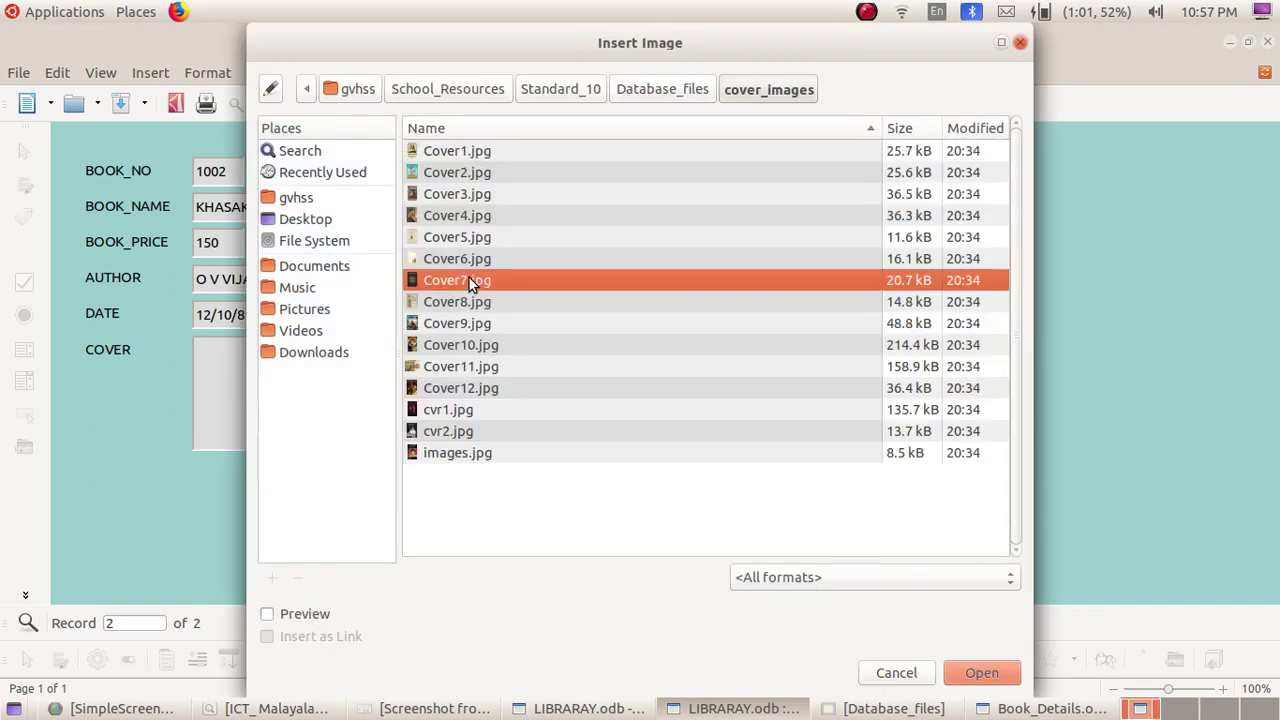
pyautogui.press('Return')
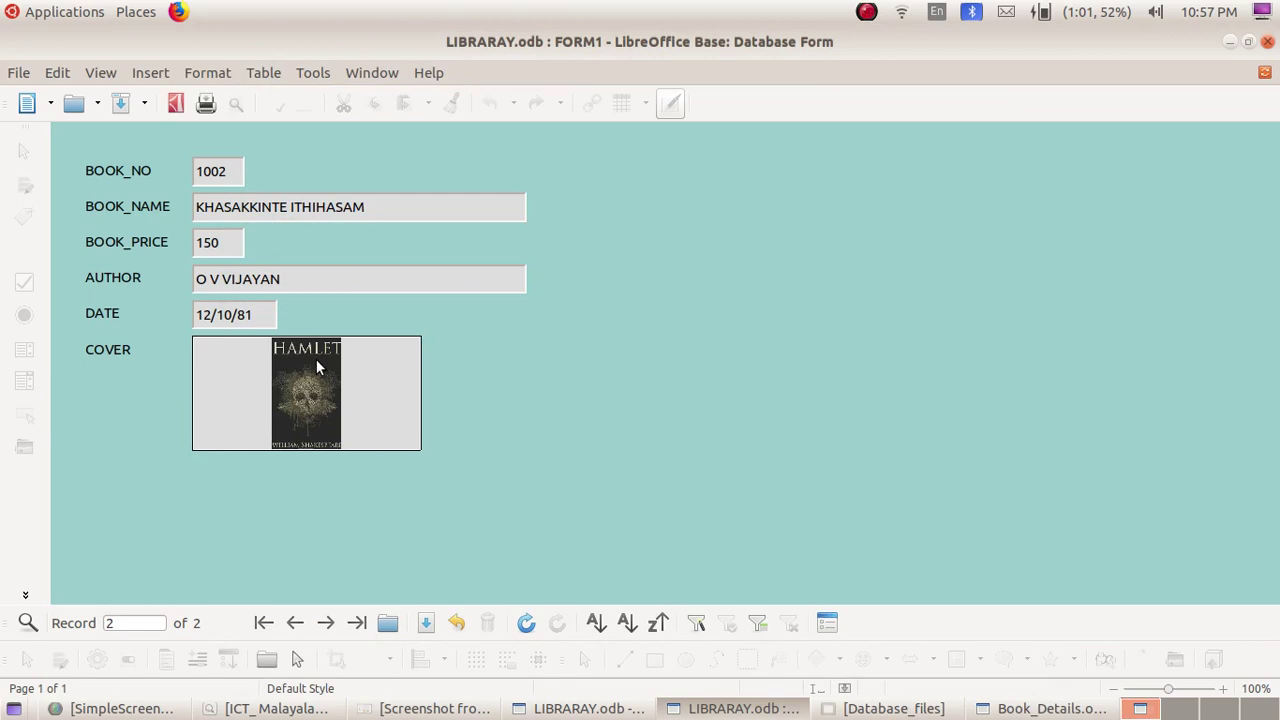
# Step: Start a third record in FORM1 with book number 1003 and the book name INDULEKHA, consulting Book_Details.ods for the title
pyautogui.press('Tab')
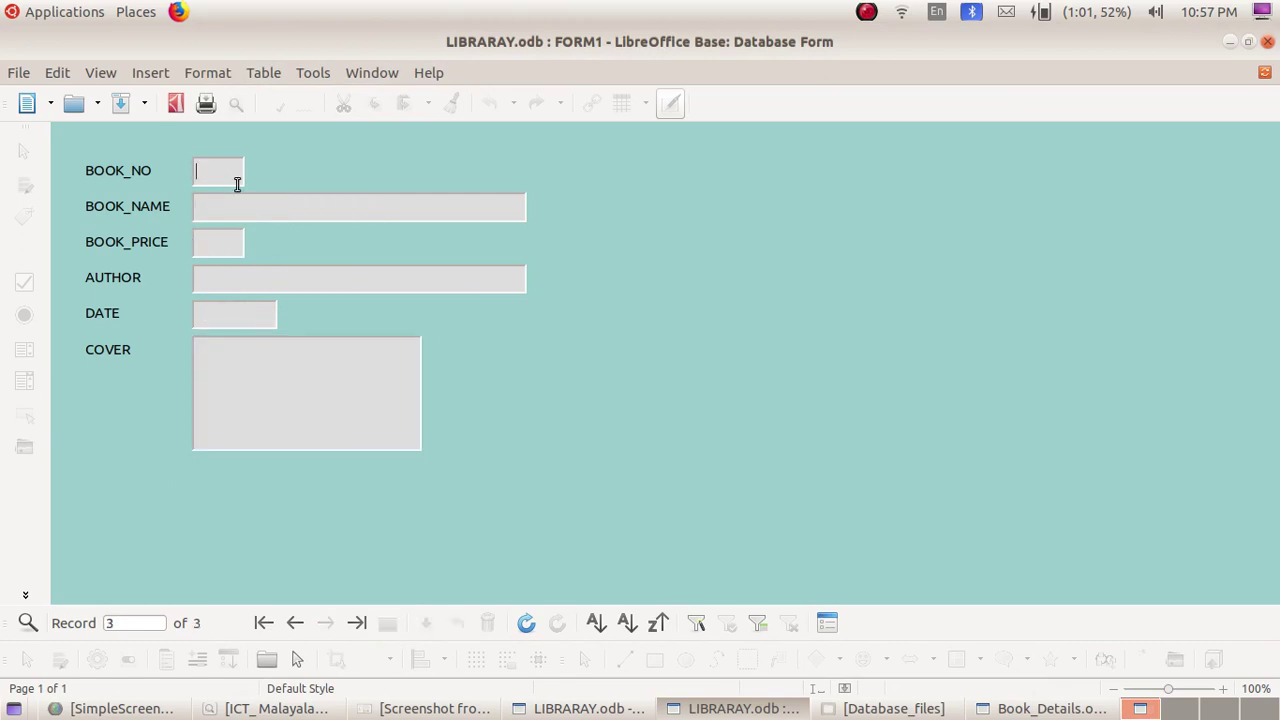
pyautogui.write('1003')
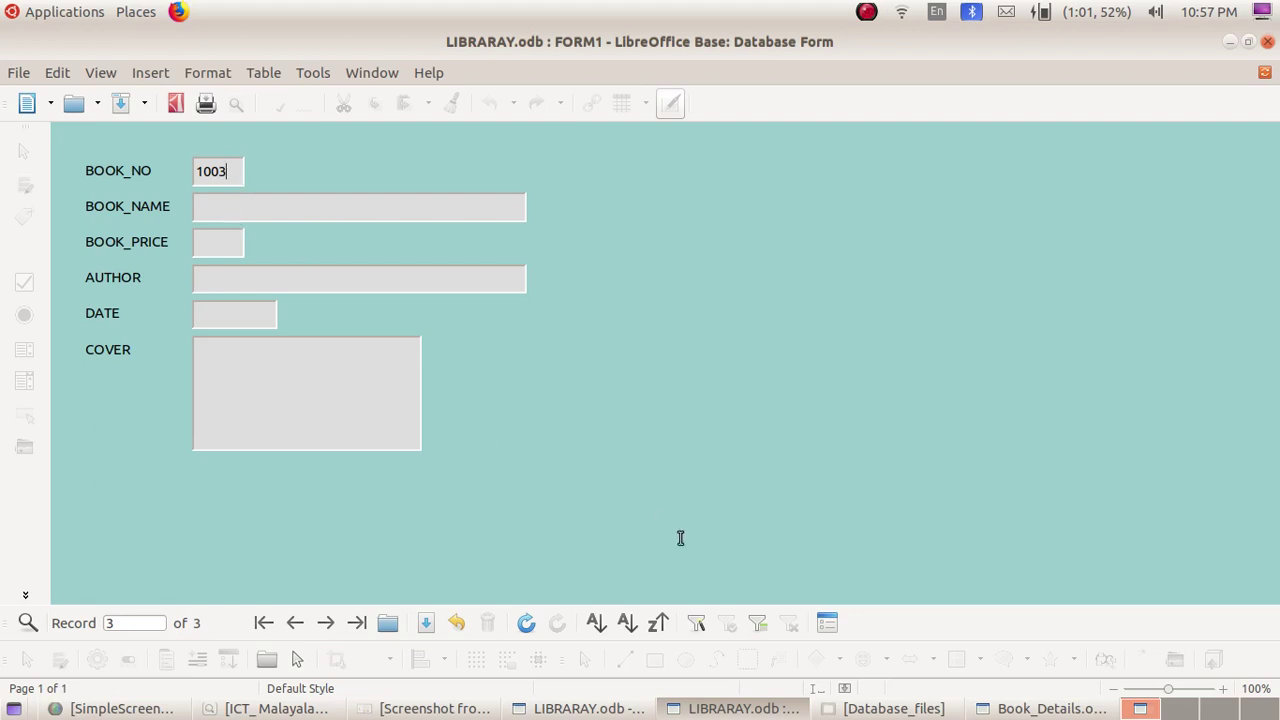
pyautogui.click(1045, 708)
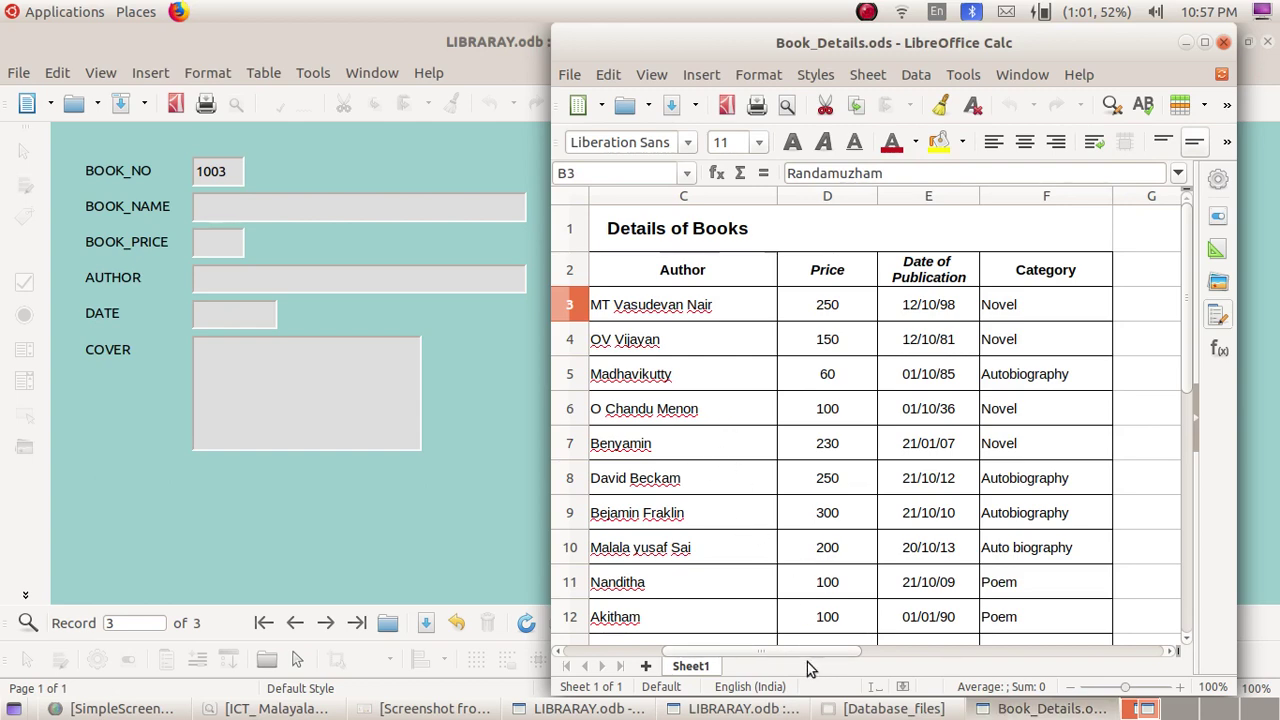
pyautogui.moveTo(808, 658); pyautogui.dragTo(745, 658)
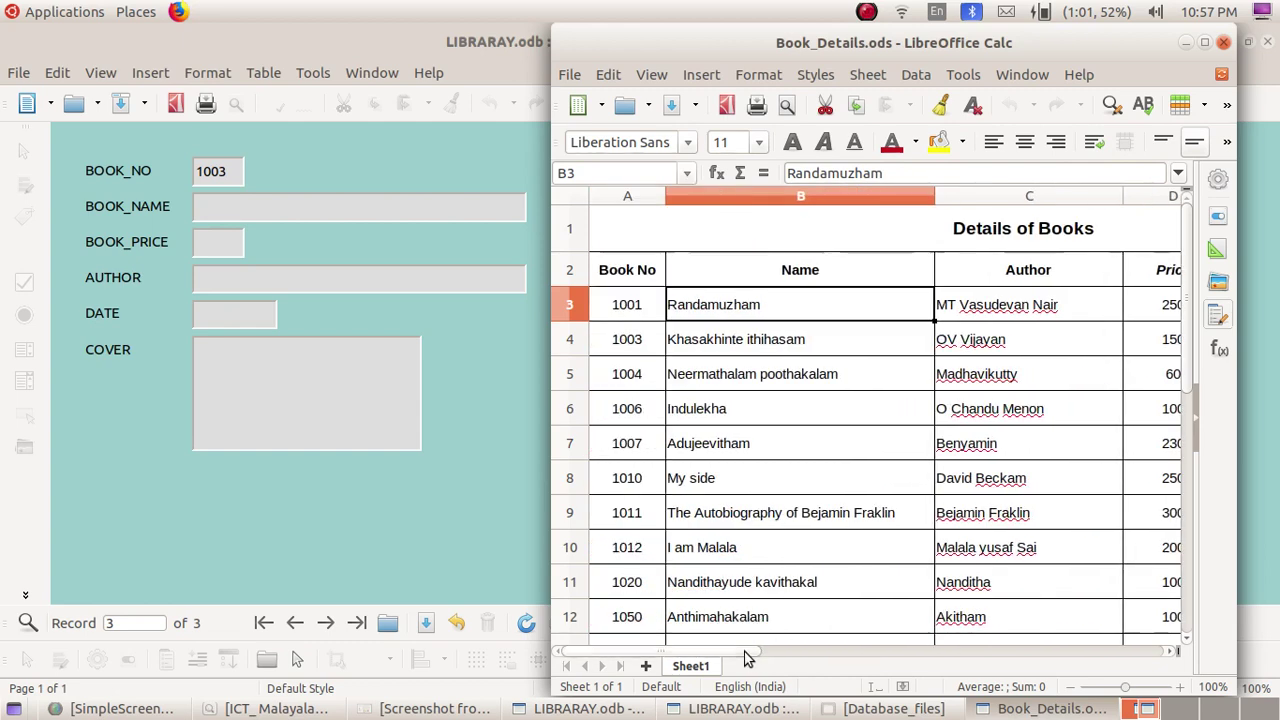
pyautogui.click(414, 214)
pyautogui.write('I')
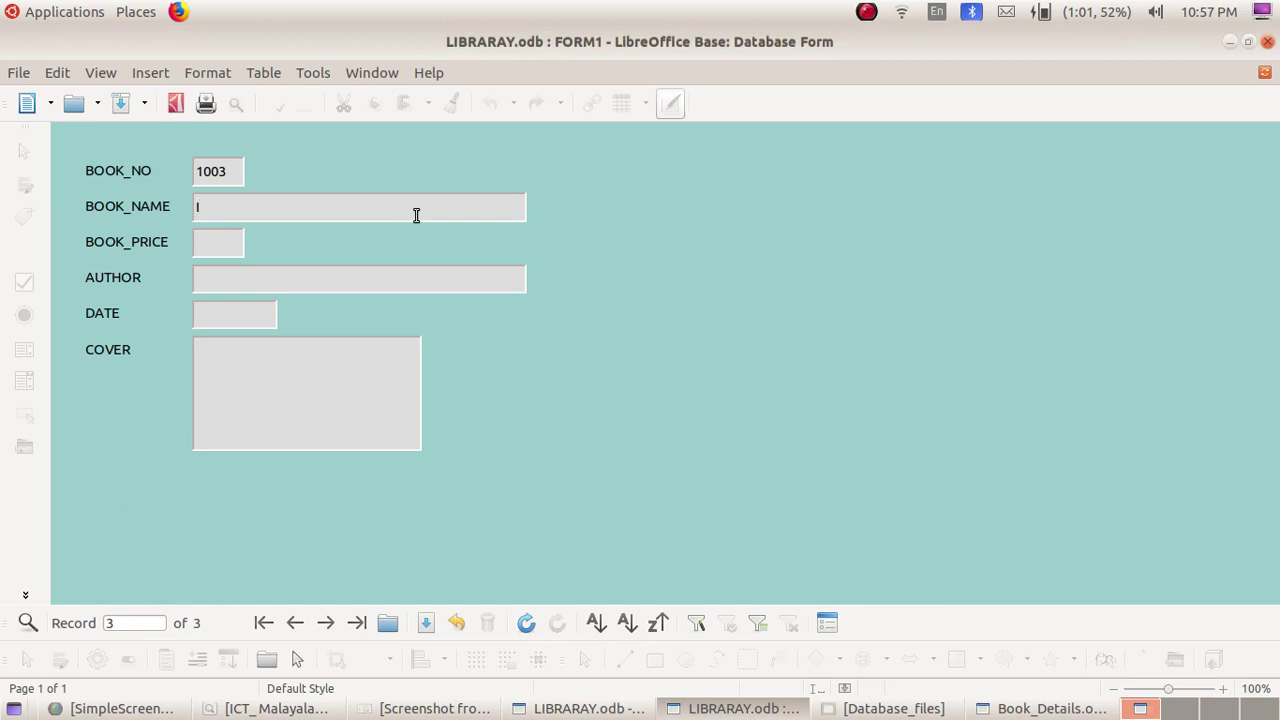
pyautogui.write('NDULEKHA')
# Step: Check Indulekha's details in Book_Details.ods and set the third record's price to 100 and author to O CHANDU MENON
pyautogui.click(1014, 710)
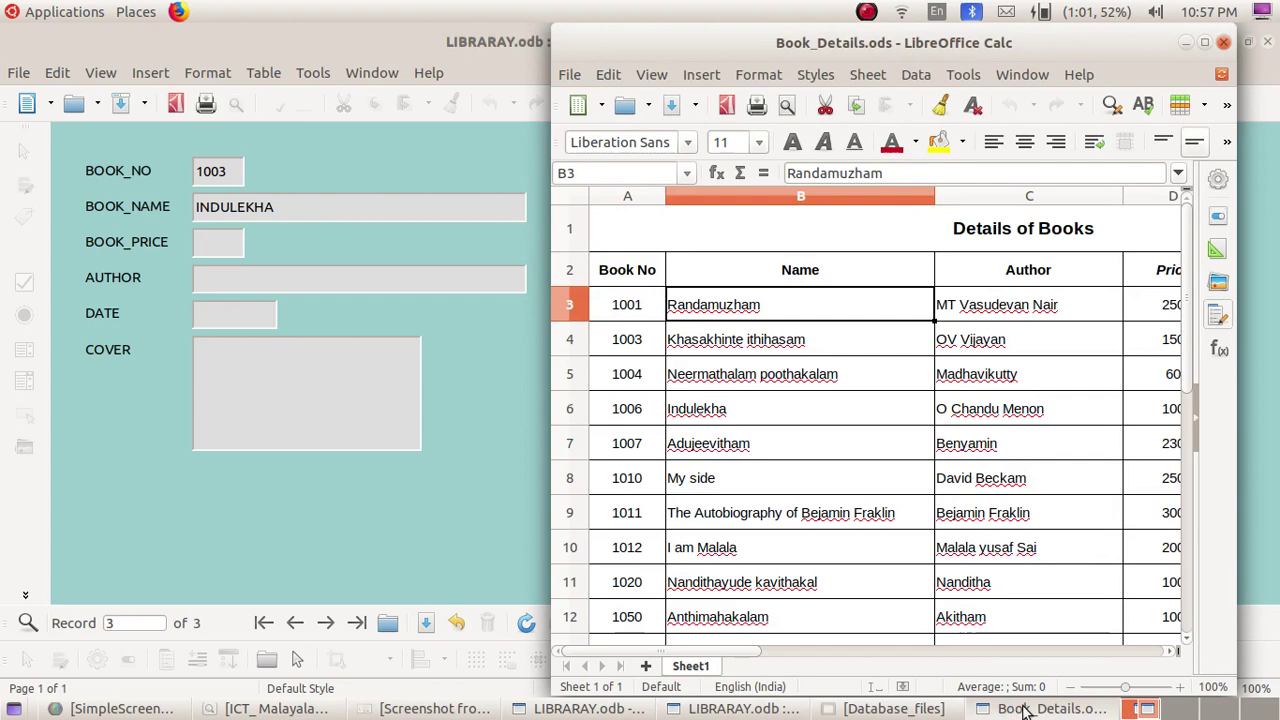
pyautogui.click(230, 245)
pyautogui.write('100')
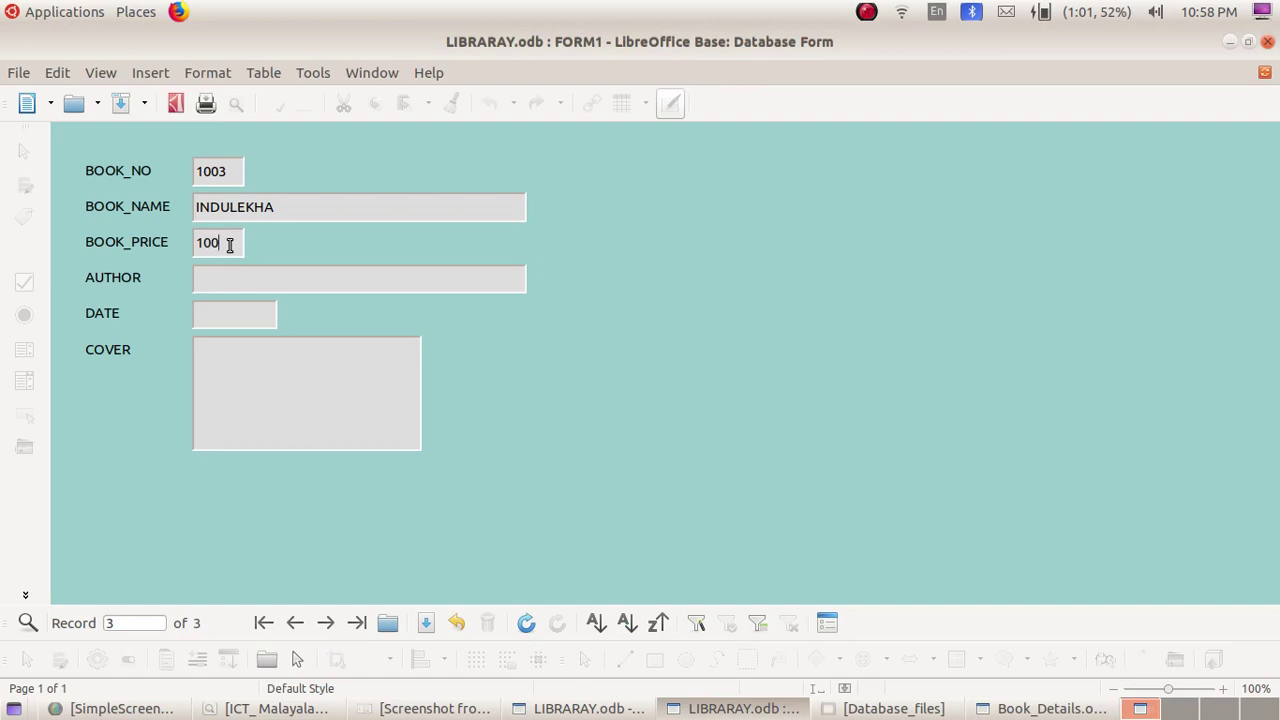
pyautogui.write('O CHANDUM')
pyautogui.press('BackSpace')
pyautogui.write('MENO')
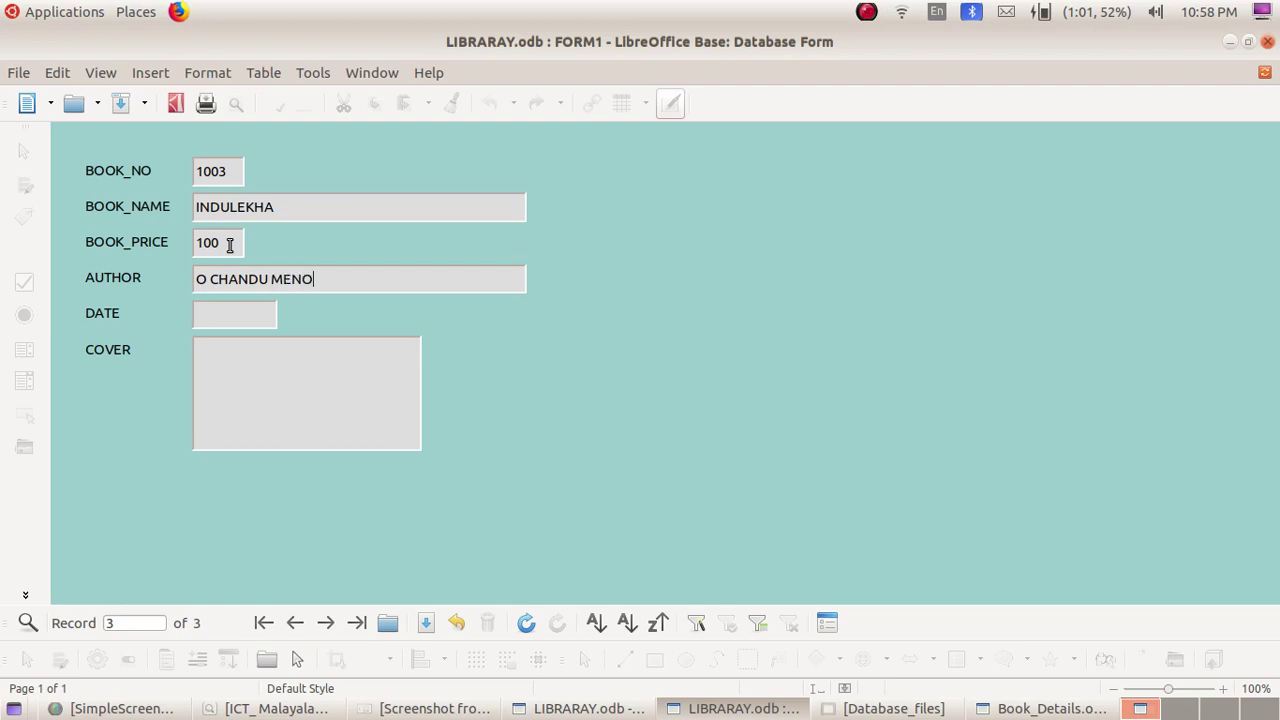
pyautogui.write('N')
# Step: Look up Indulekha's publication date in Book_Details.ods and enter 01/10/36 as the third record's date in FORM1
pyautogui.click(987, 708)
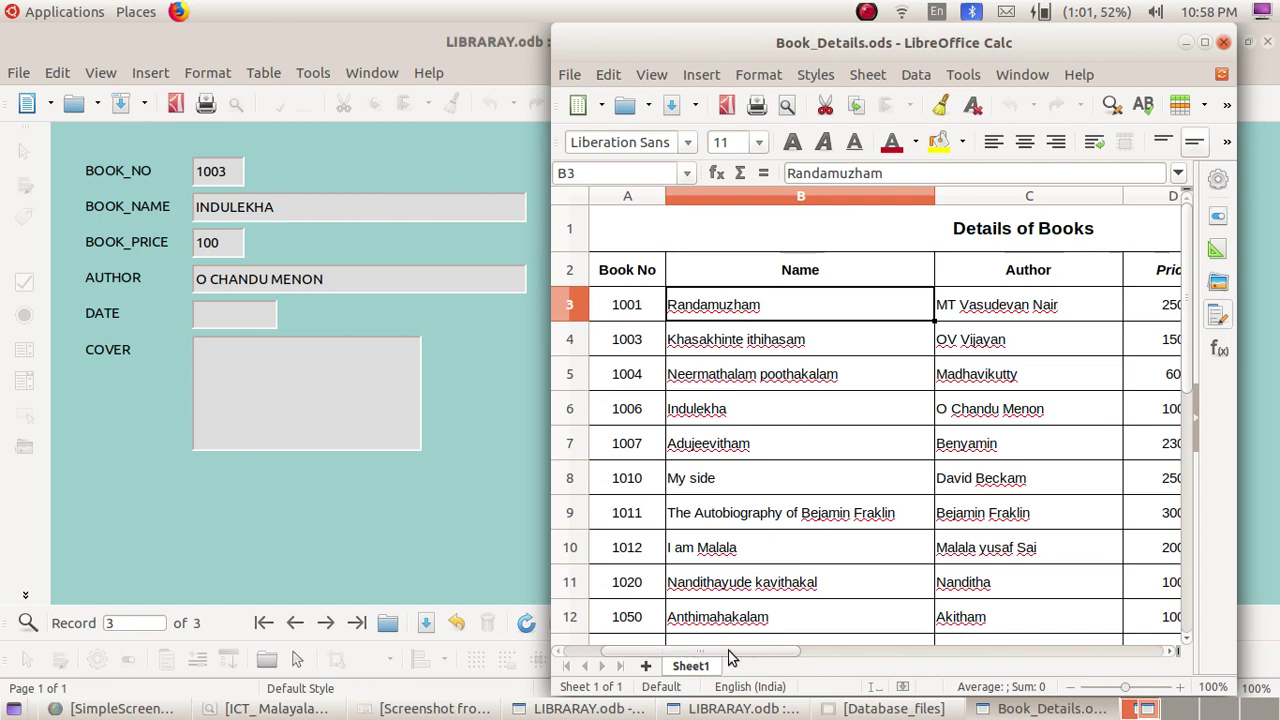
pyautogui.moveTo(730, 655); pyautogui.dragTo(877, 652)
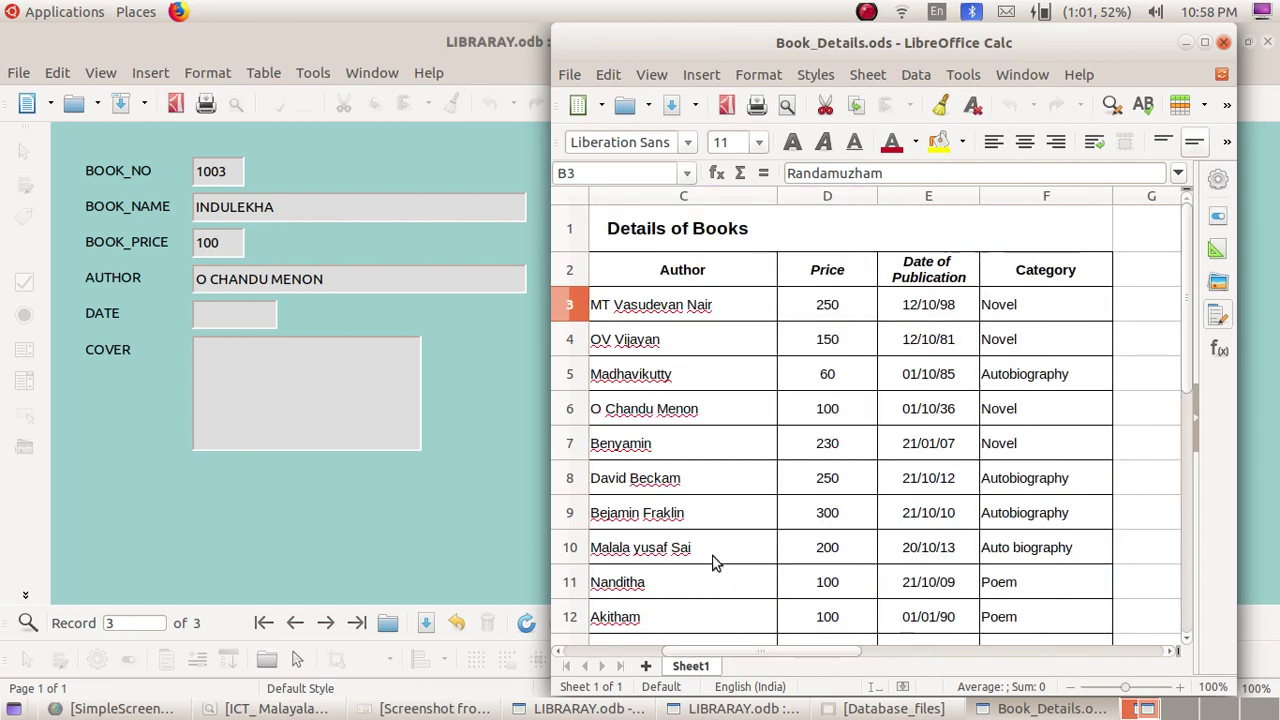
pyautogui.click(254, 319)
pyautogui.write('1')
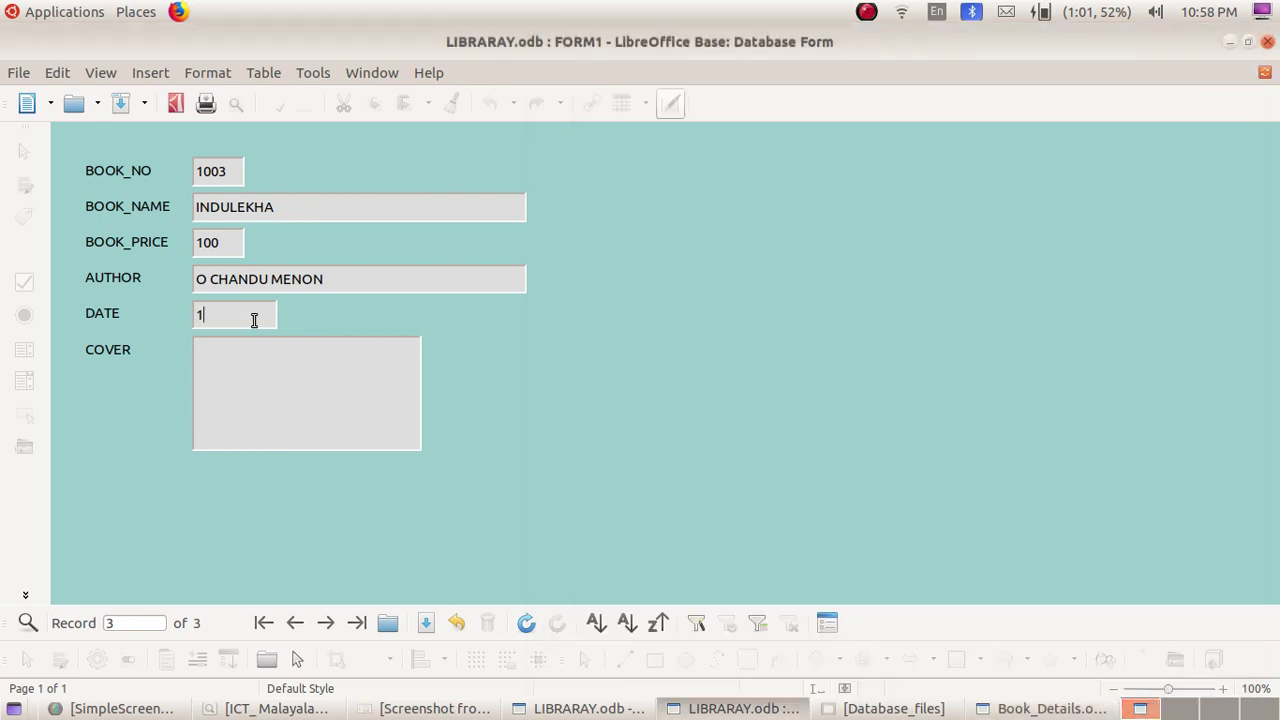
pyautogui.write('/10/36')
# Step: Insert images.jpg from the cover_images folder as the third record's cover image and advance to a new blank record
pyautogui.doubleClick(253, 397)
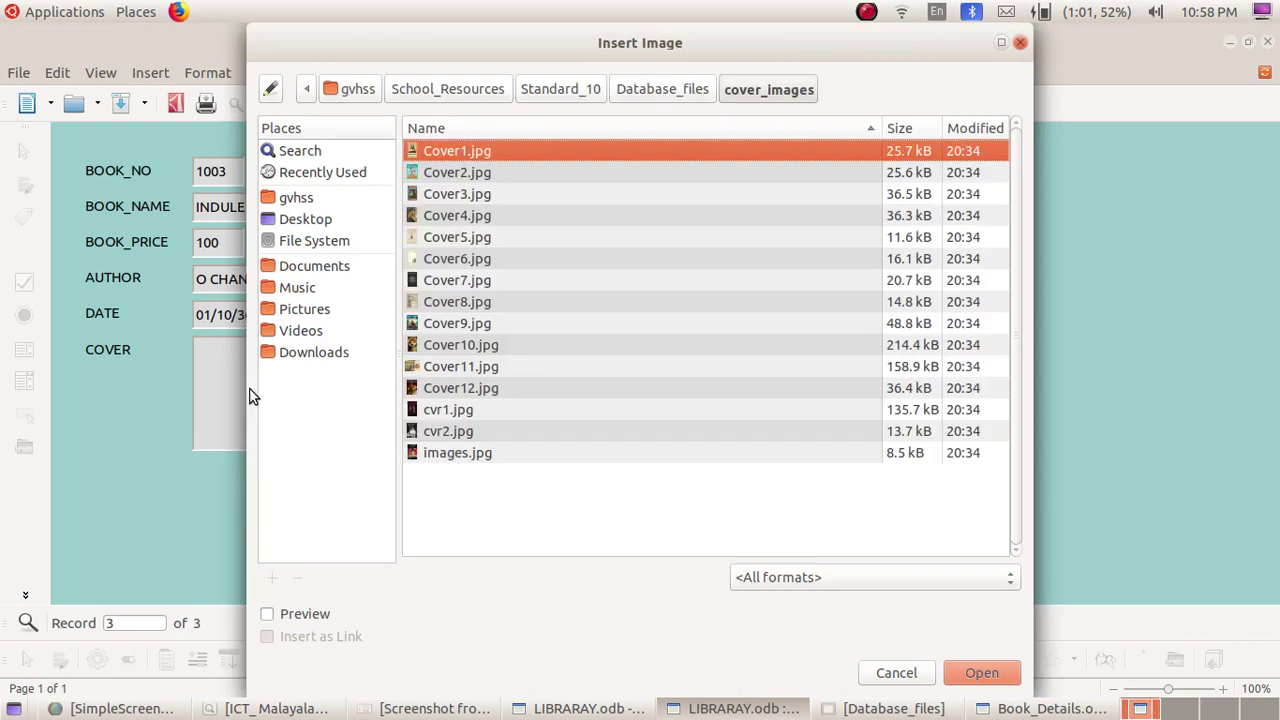
pyautogui.doubleClick(436, 458)
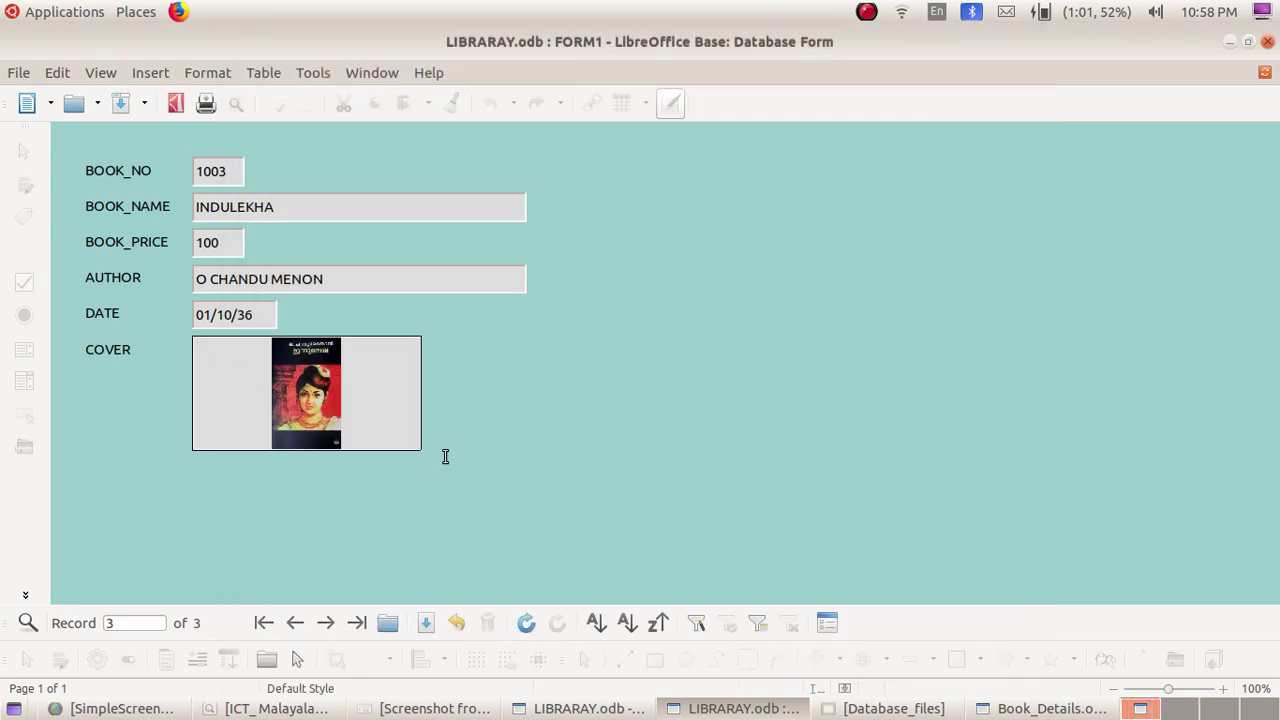
pyautogui.press('Tab')
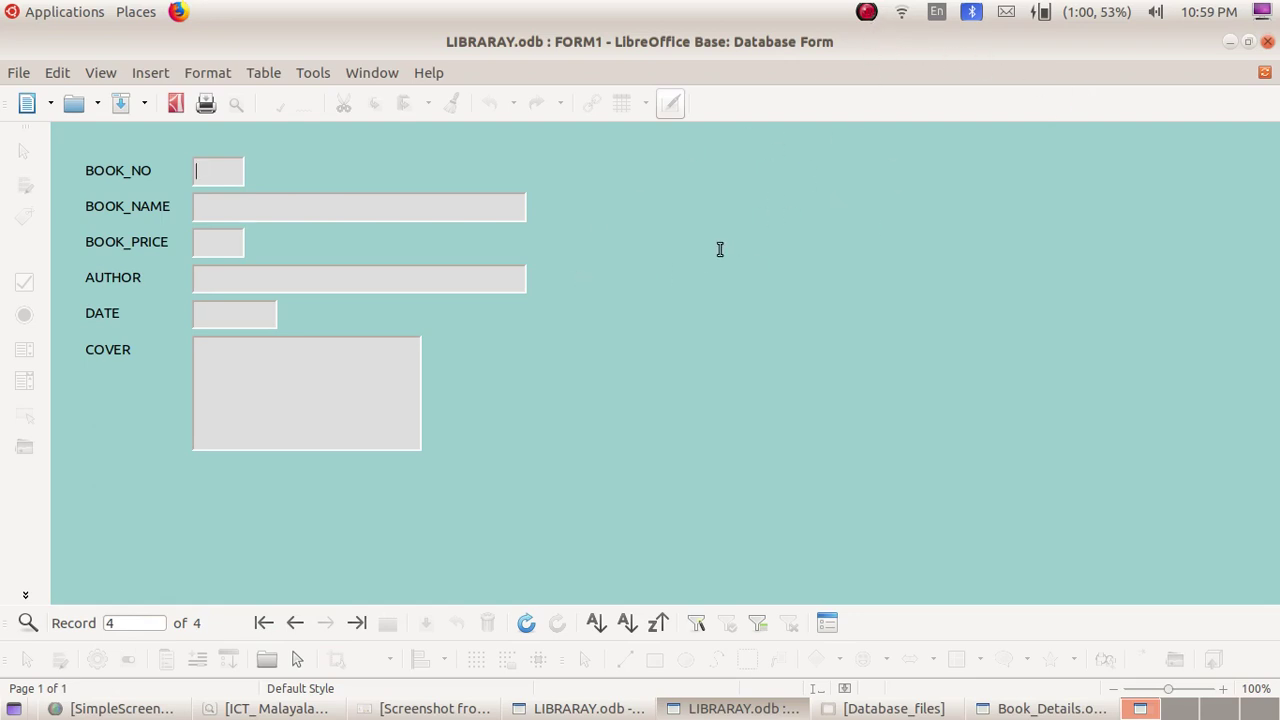
pyautogui.click(866, 12)
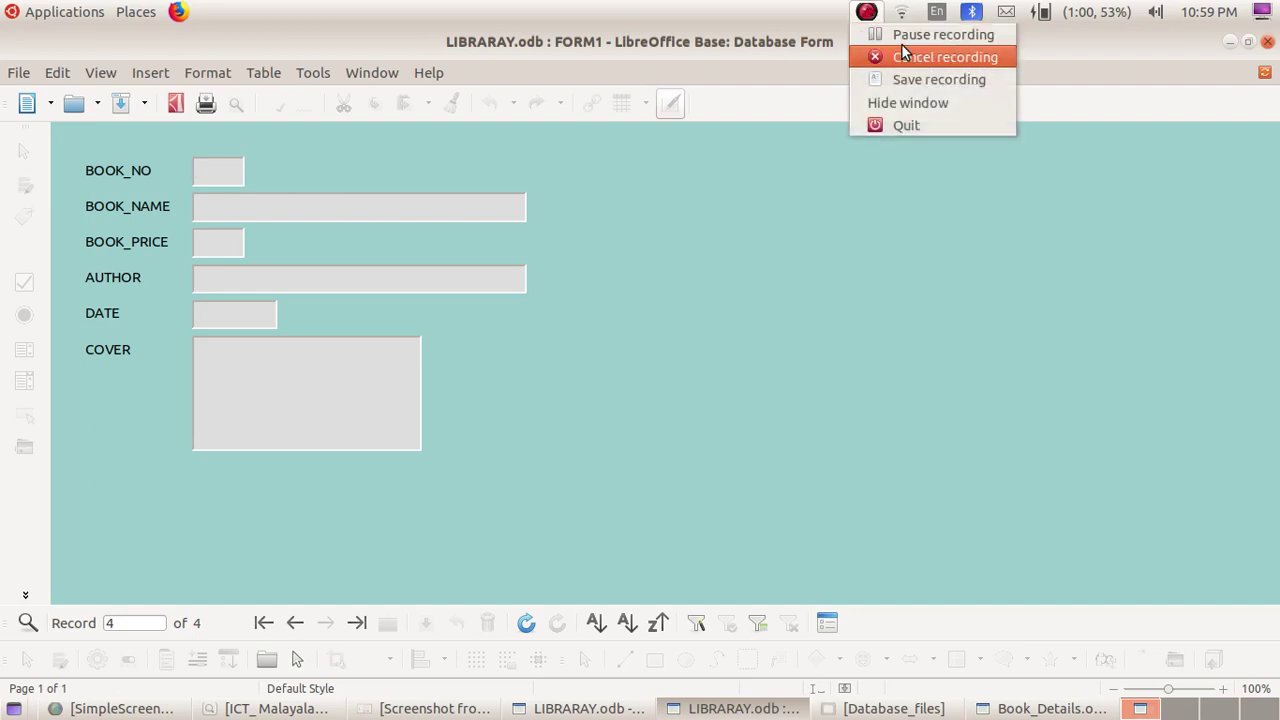